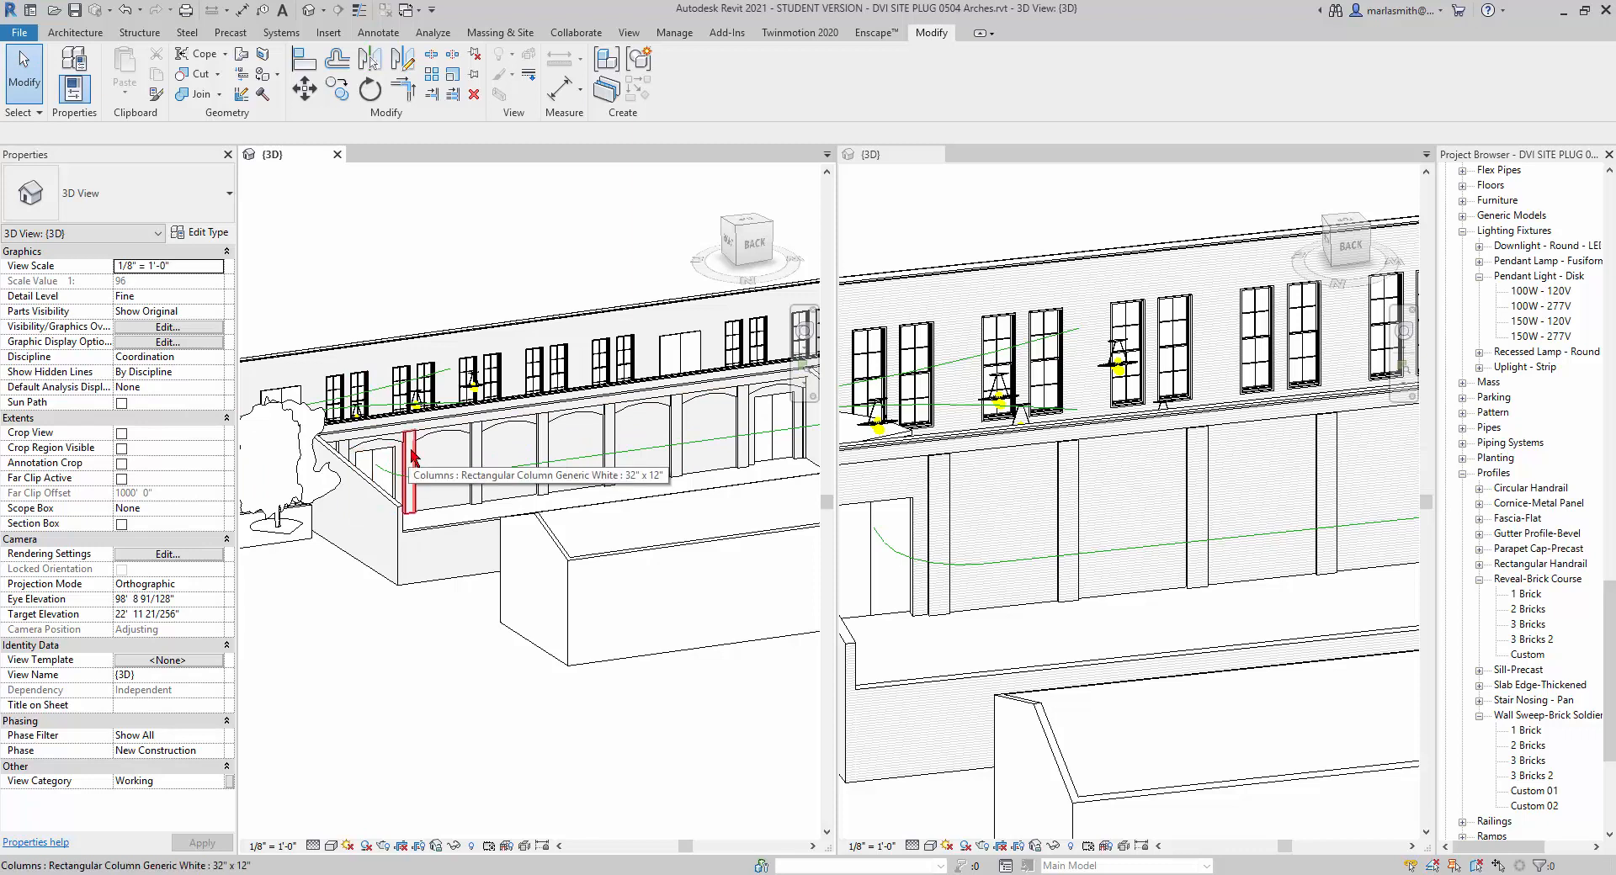
Delete the existing rectangular columns along the recessed back wall in the DVI SITE PLUG 0303 model.
middle_click_drag(412, 454, 404, 486, "shift")
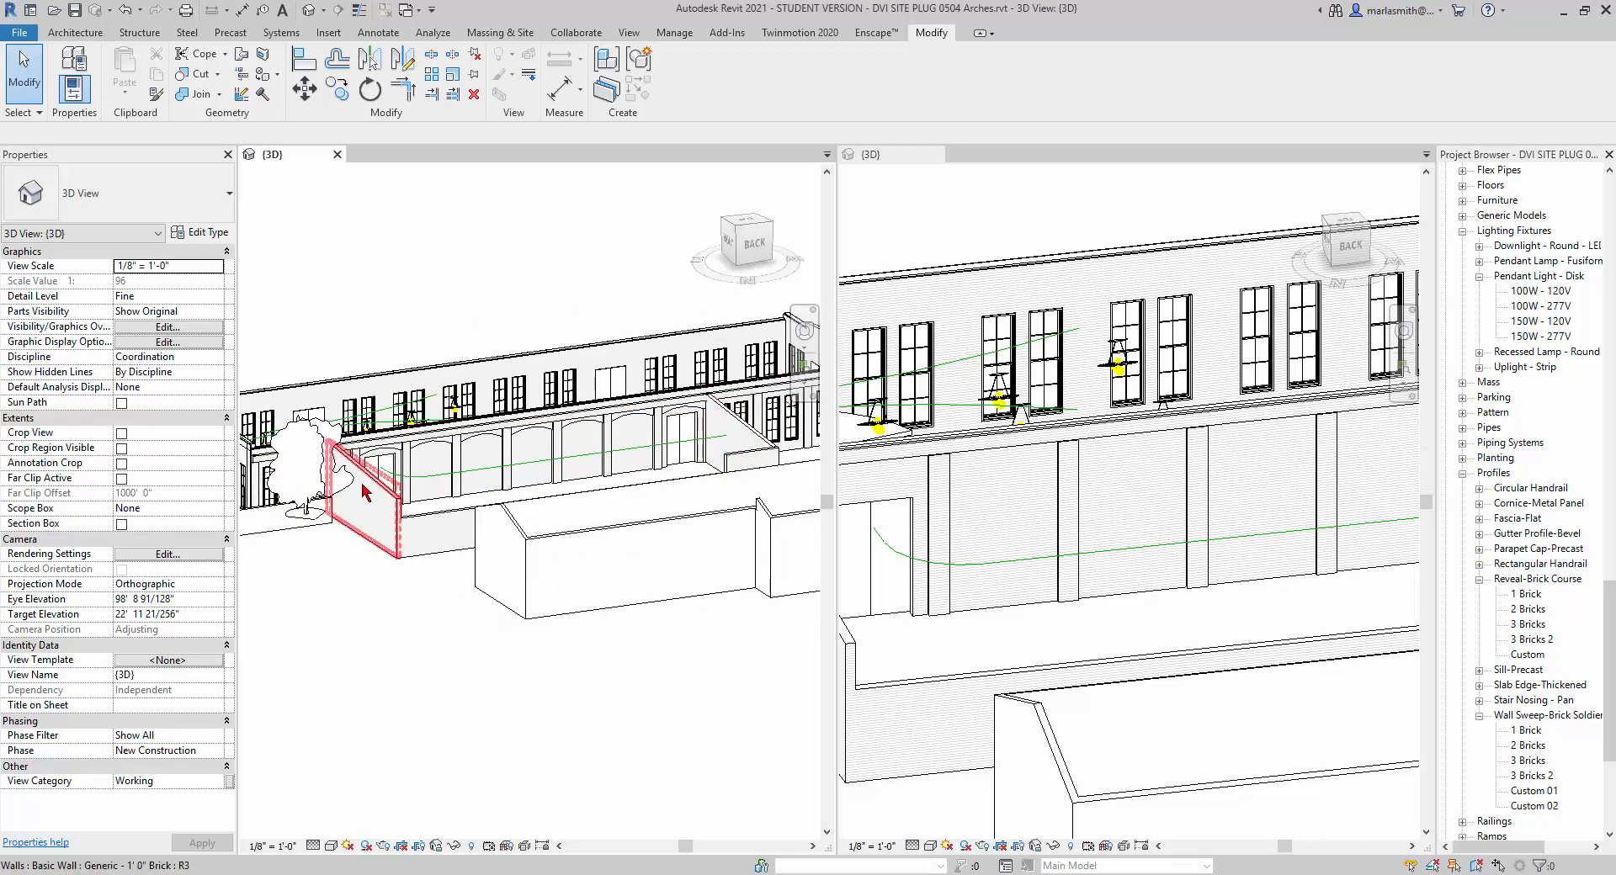
scroll(1095, 575, "down", 5)
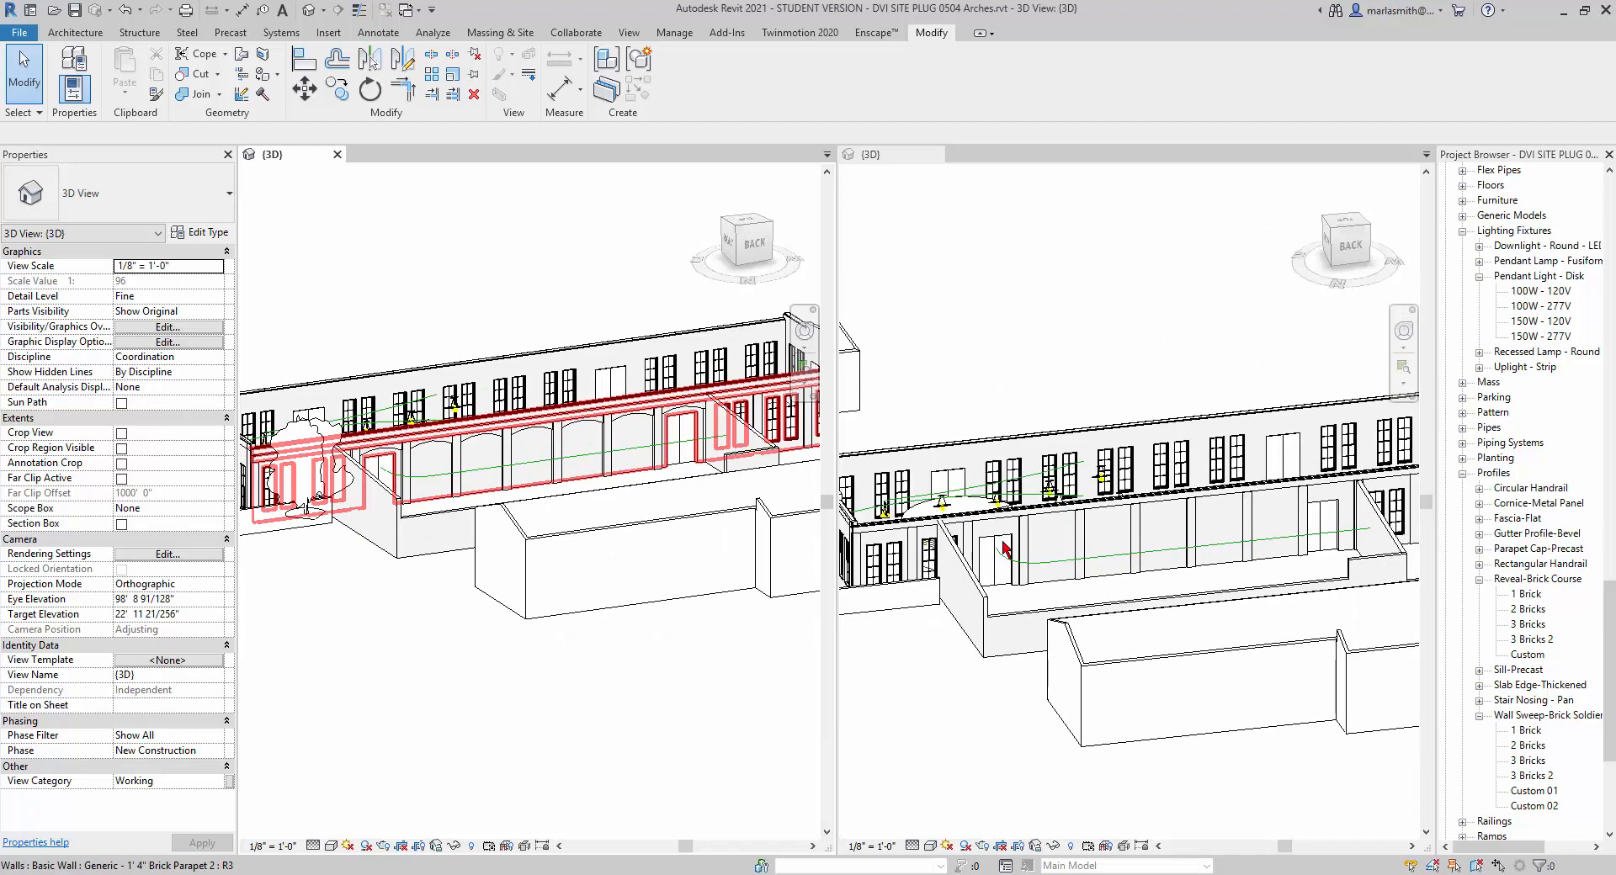
left_click(974, 542)
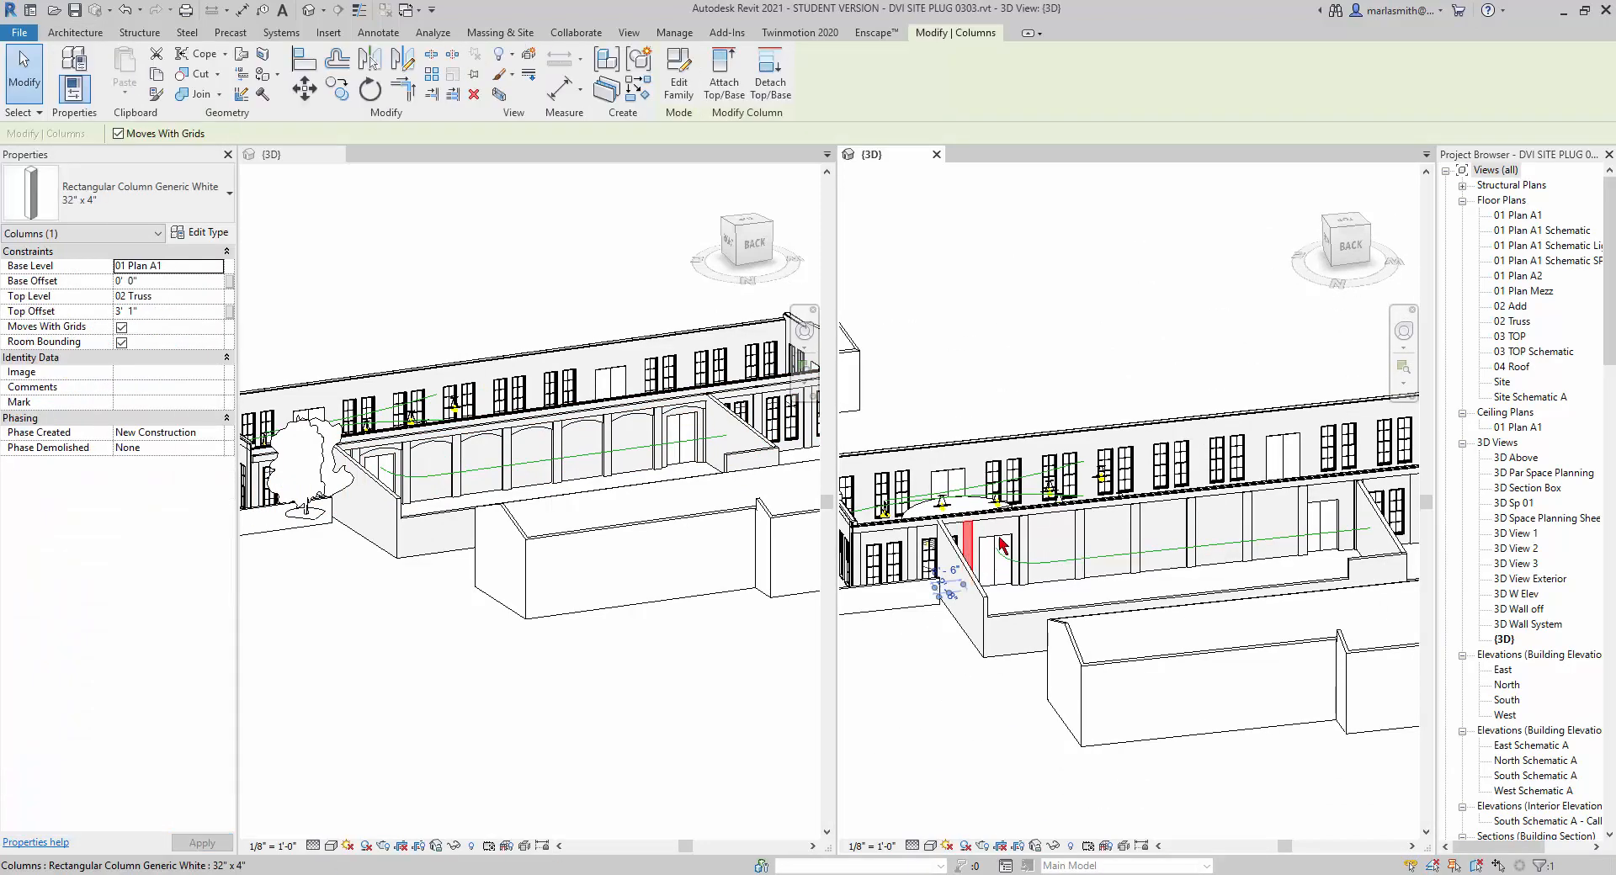
key("Escape")
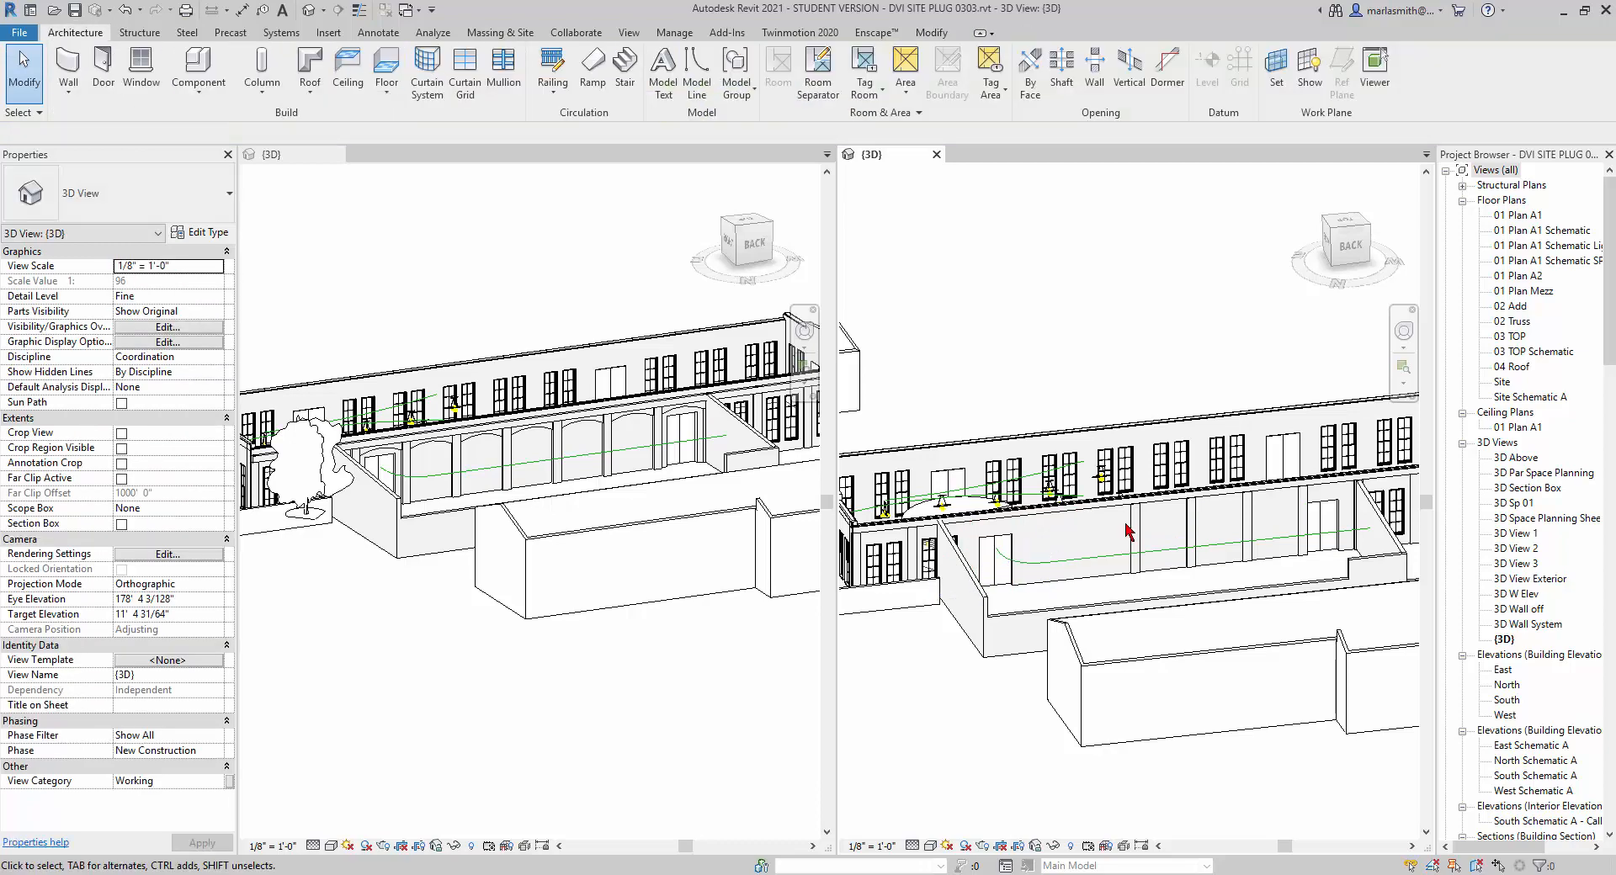
left_click(1191, 524)
key("Delete")
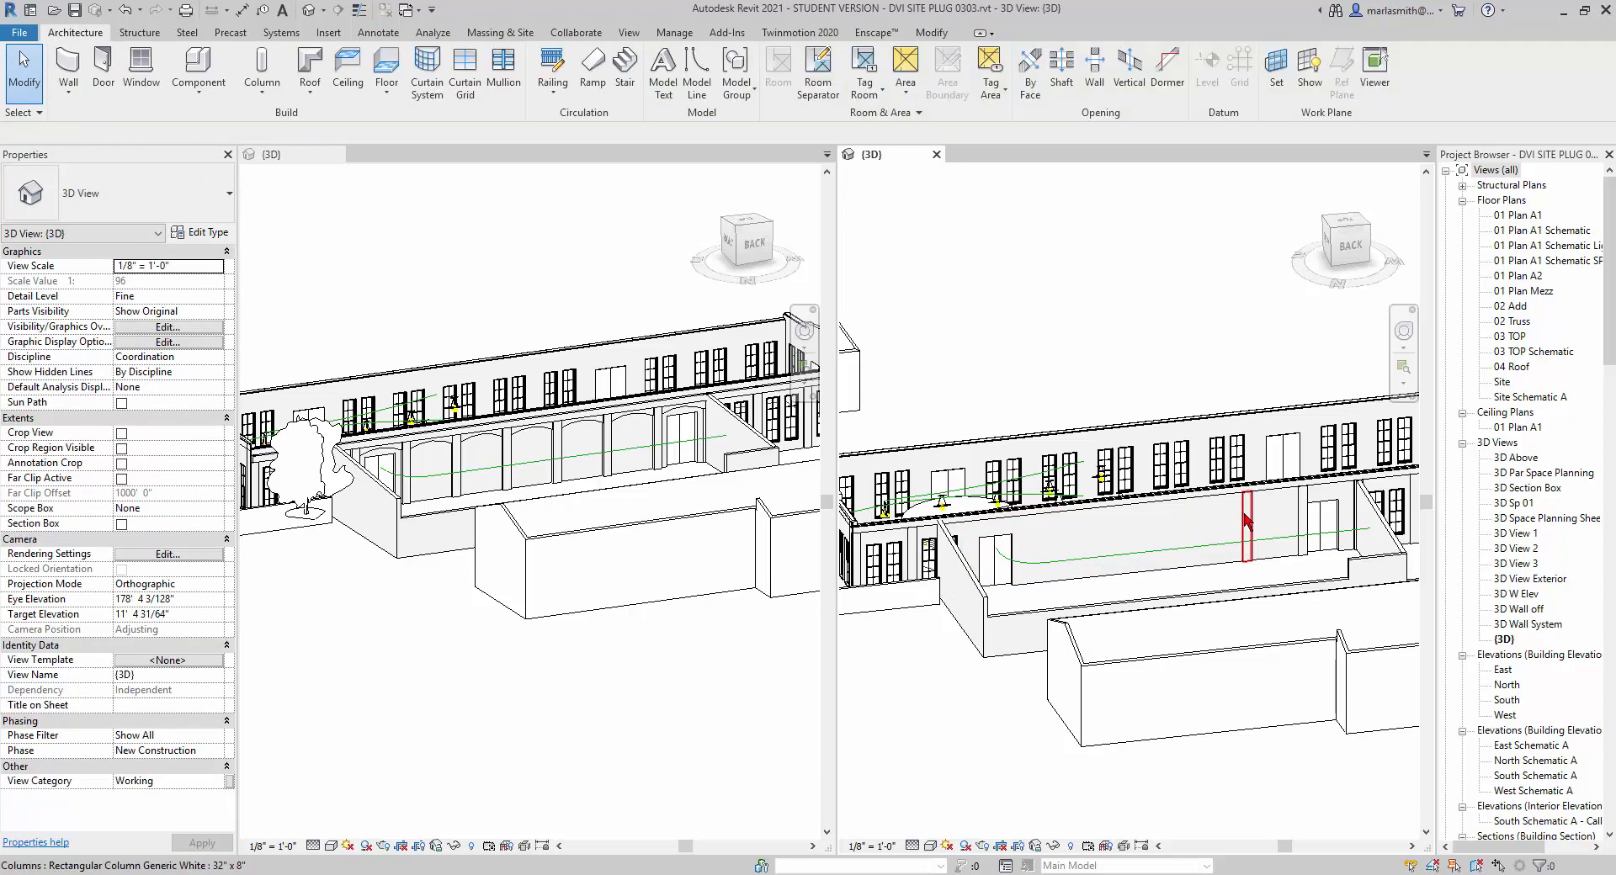
left_click(1247, 517)
key("Delete")
left_click(1301, 515)
key("Delete")
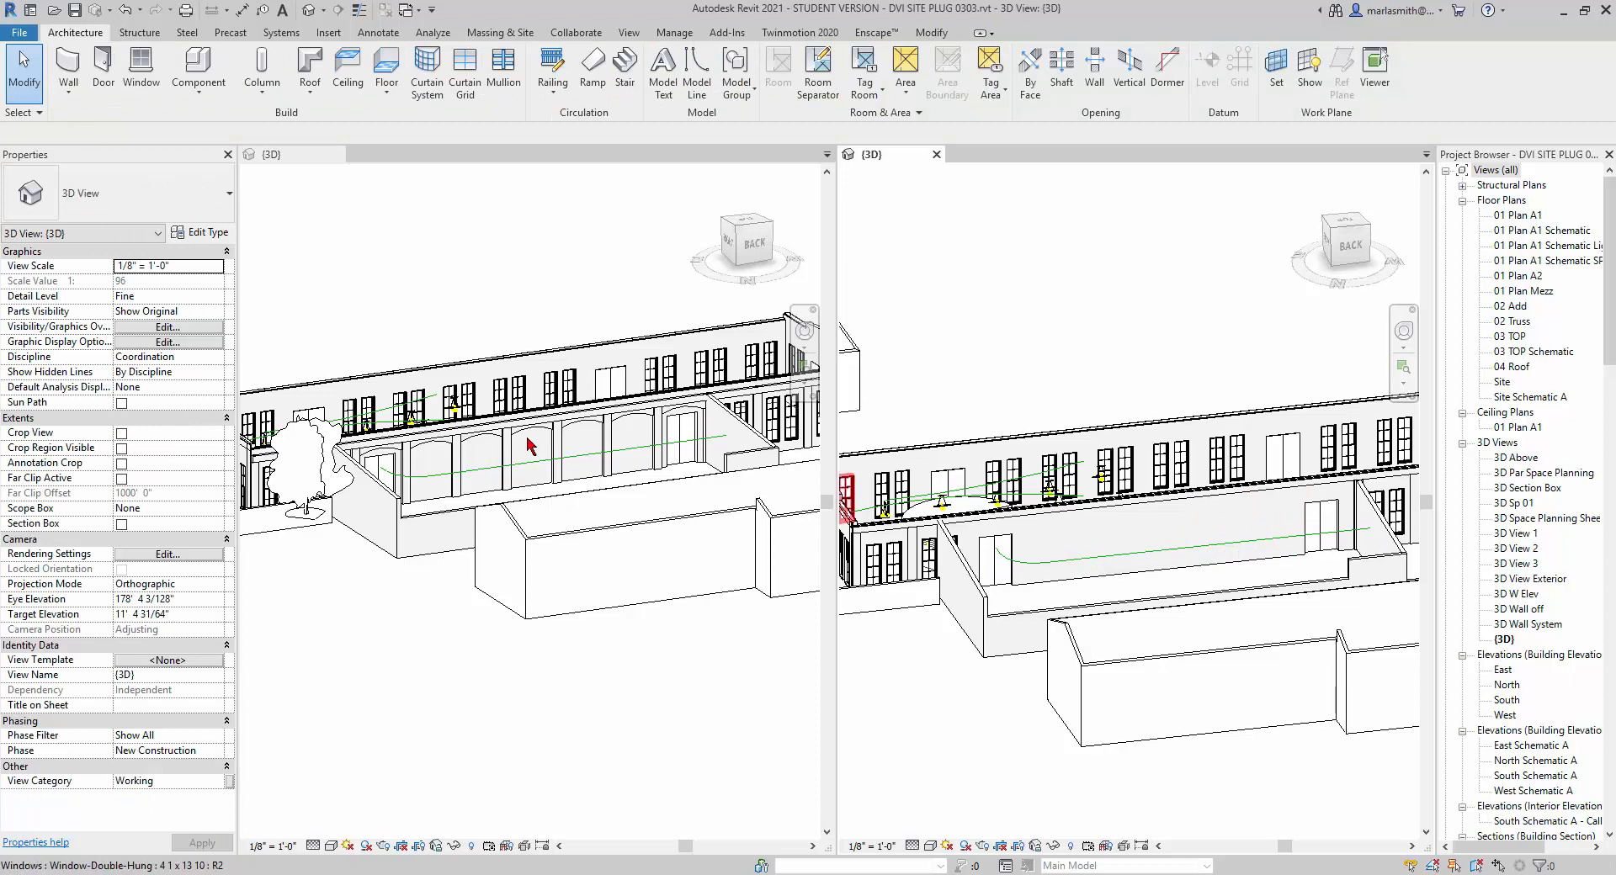
Select all instances of the 32" x 12" rectangular column visible in the 0504 Arches 3D view and copy them to the clipboard.
scroll(415, 469, "up", 2)
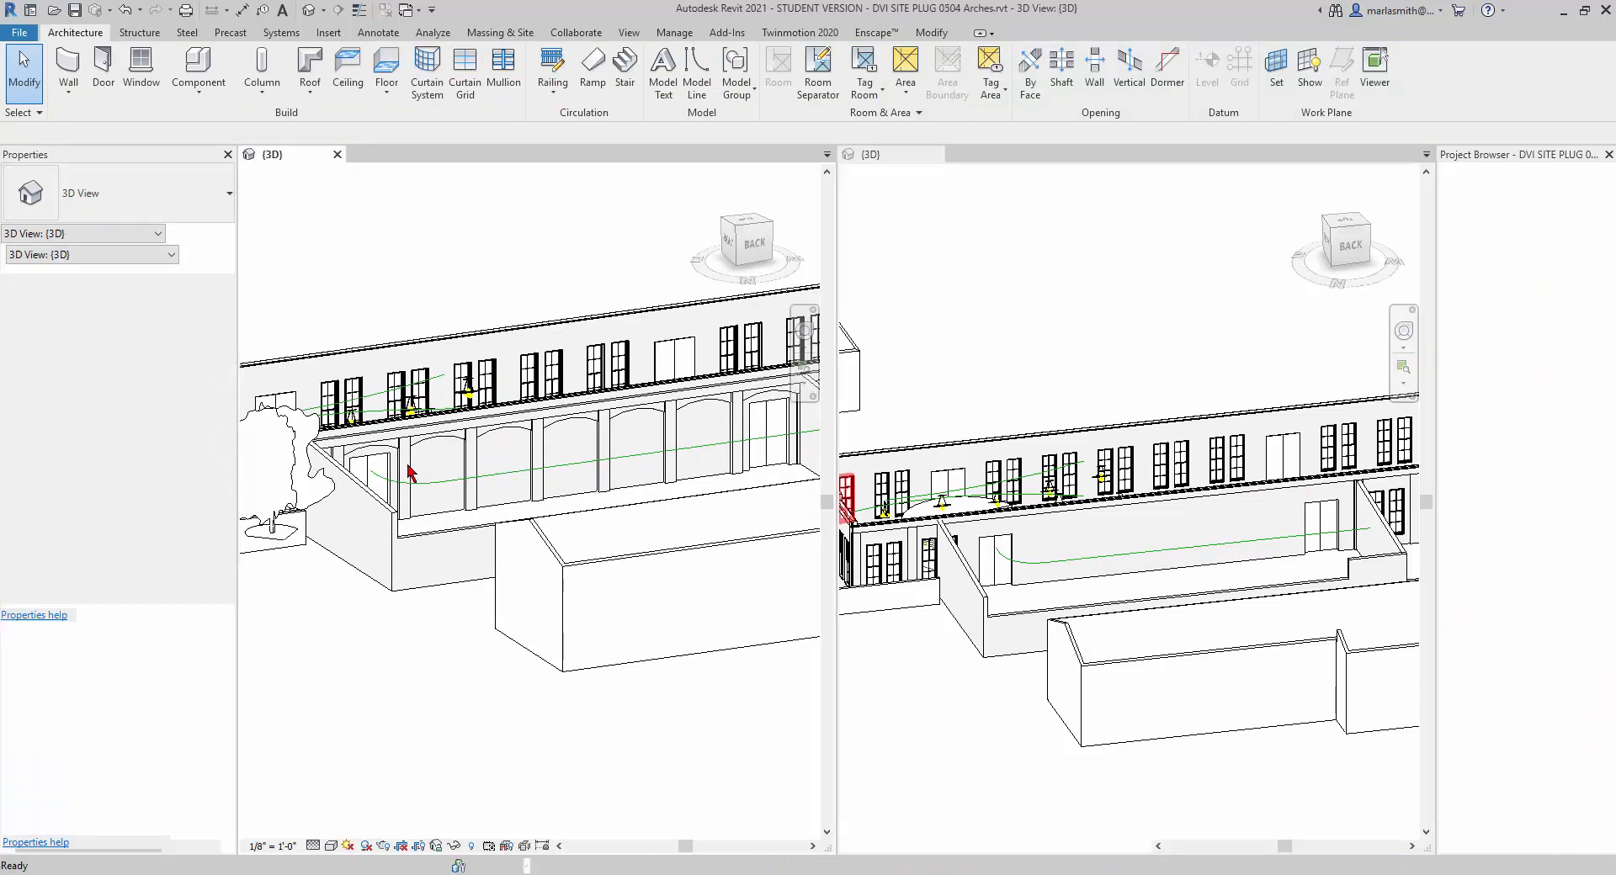
left_click(408, 474)
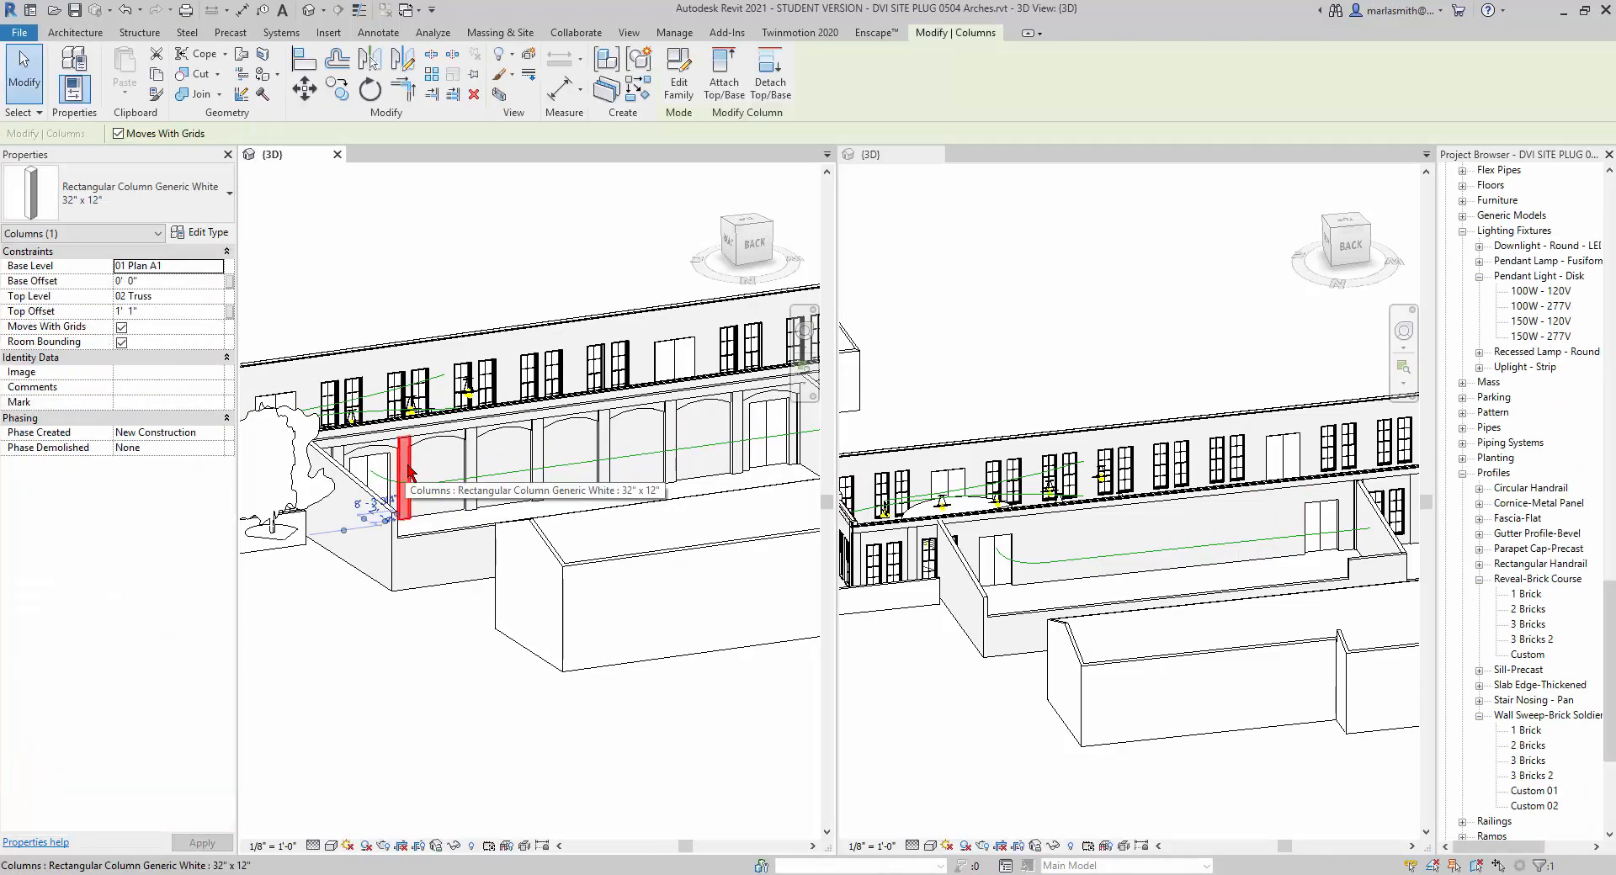
right_click(408, 468)
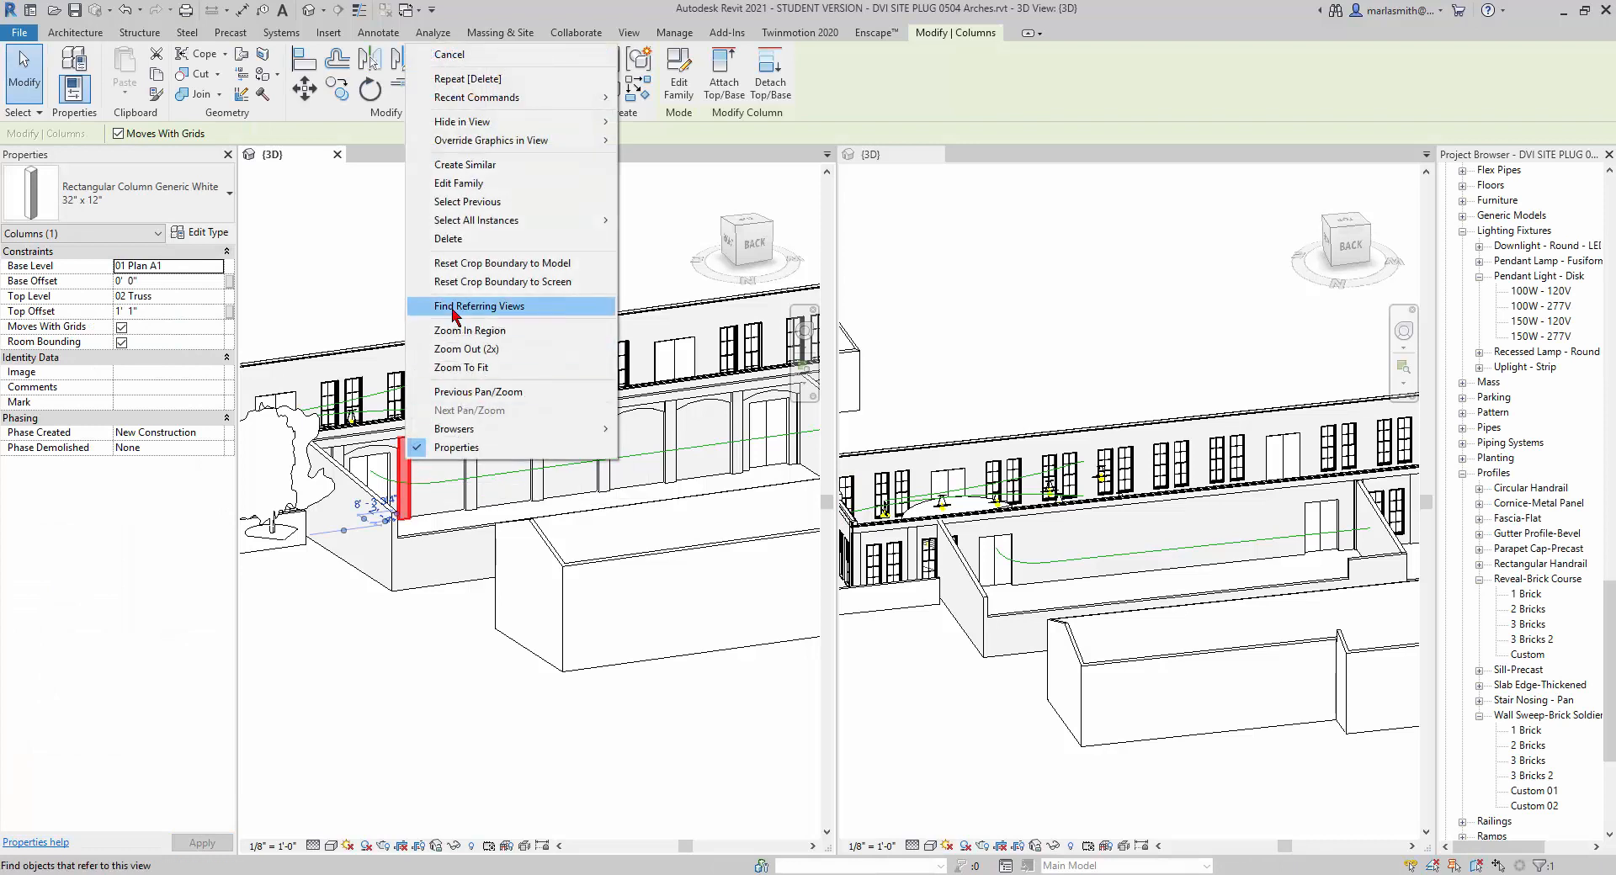
mouse_move(468, 223)
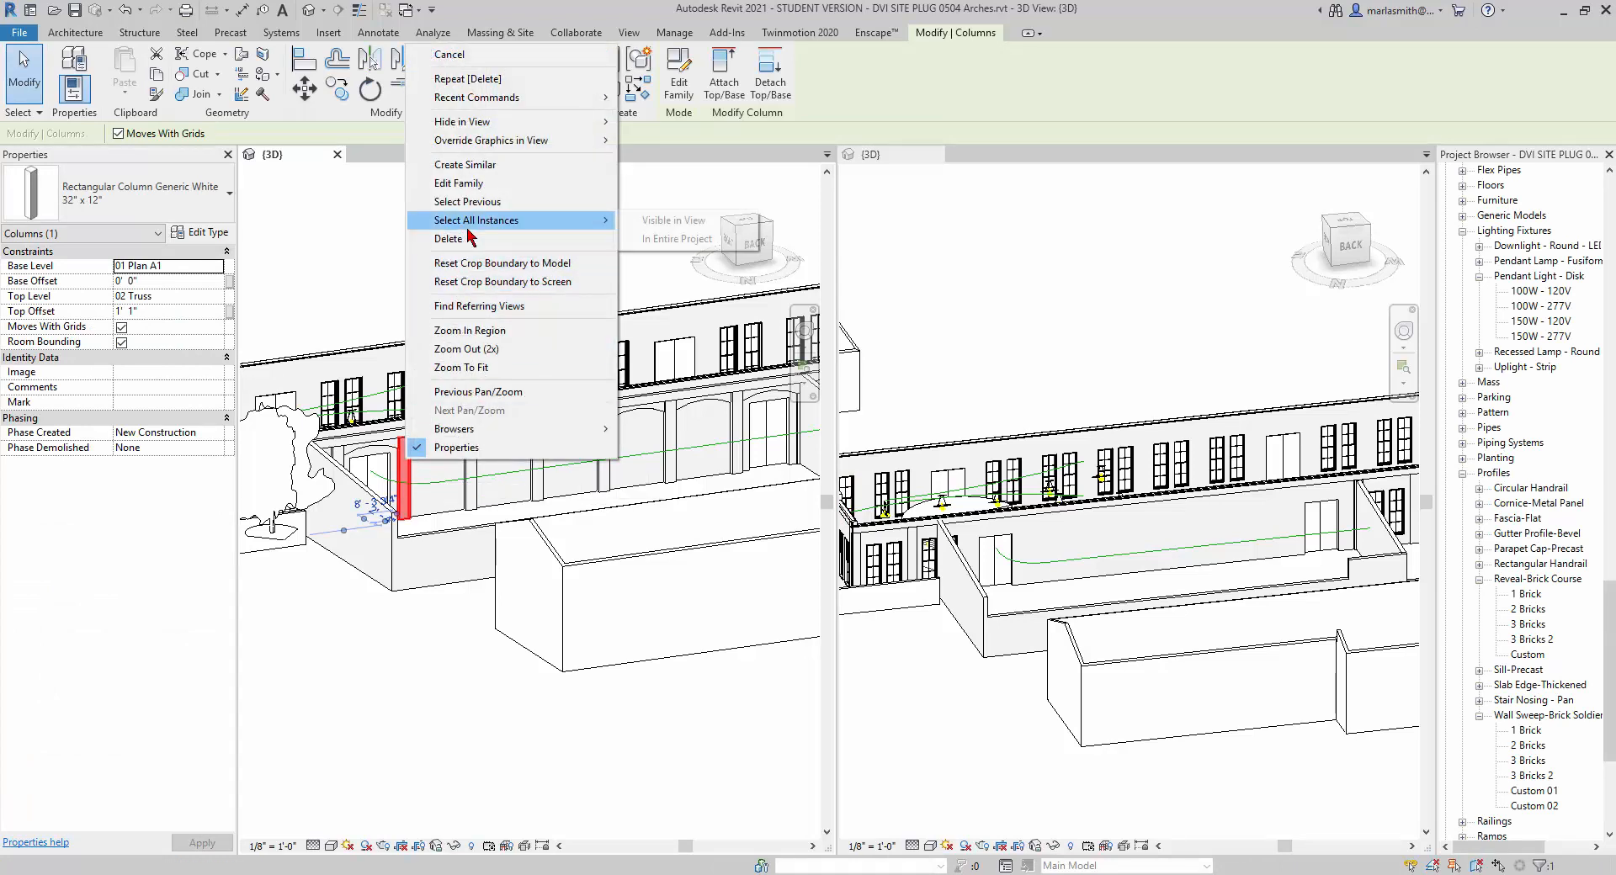
left_click(653, 221)
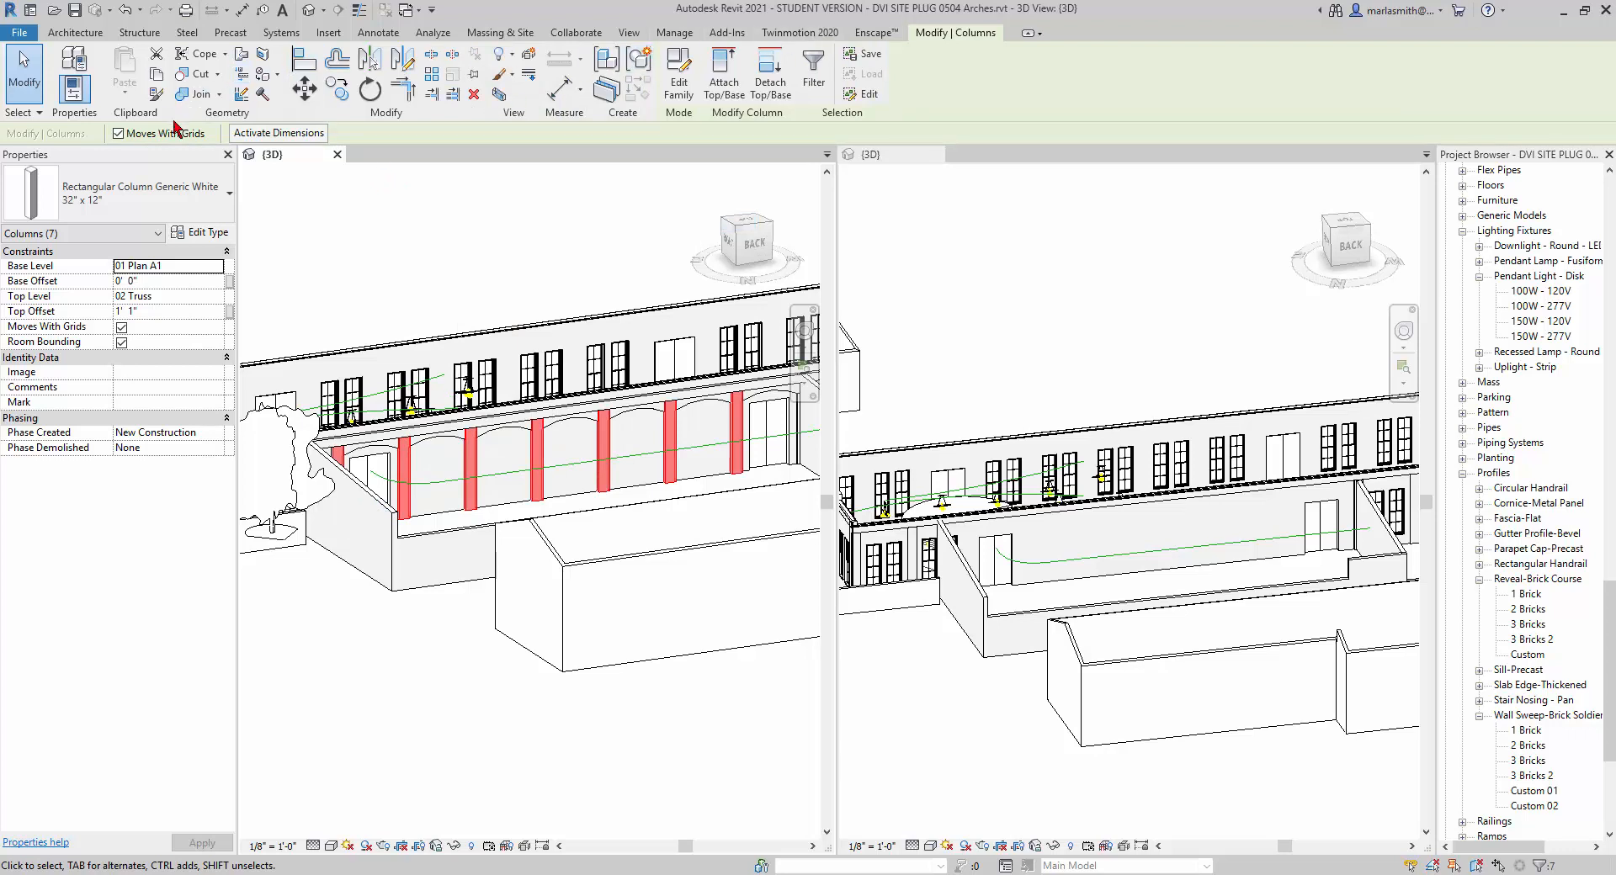
left_click(158, 76)
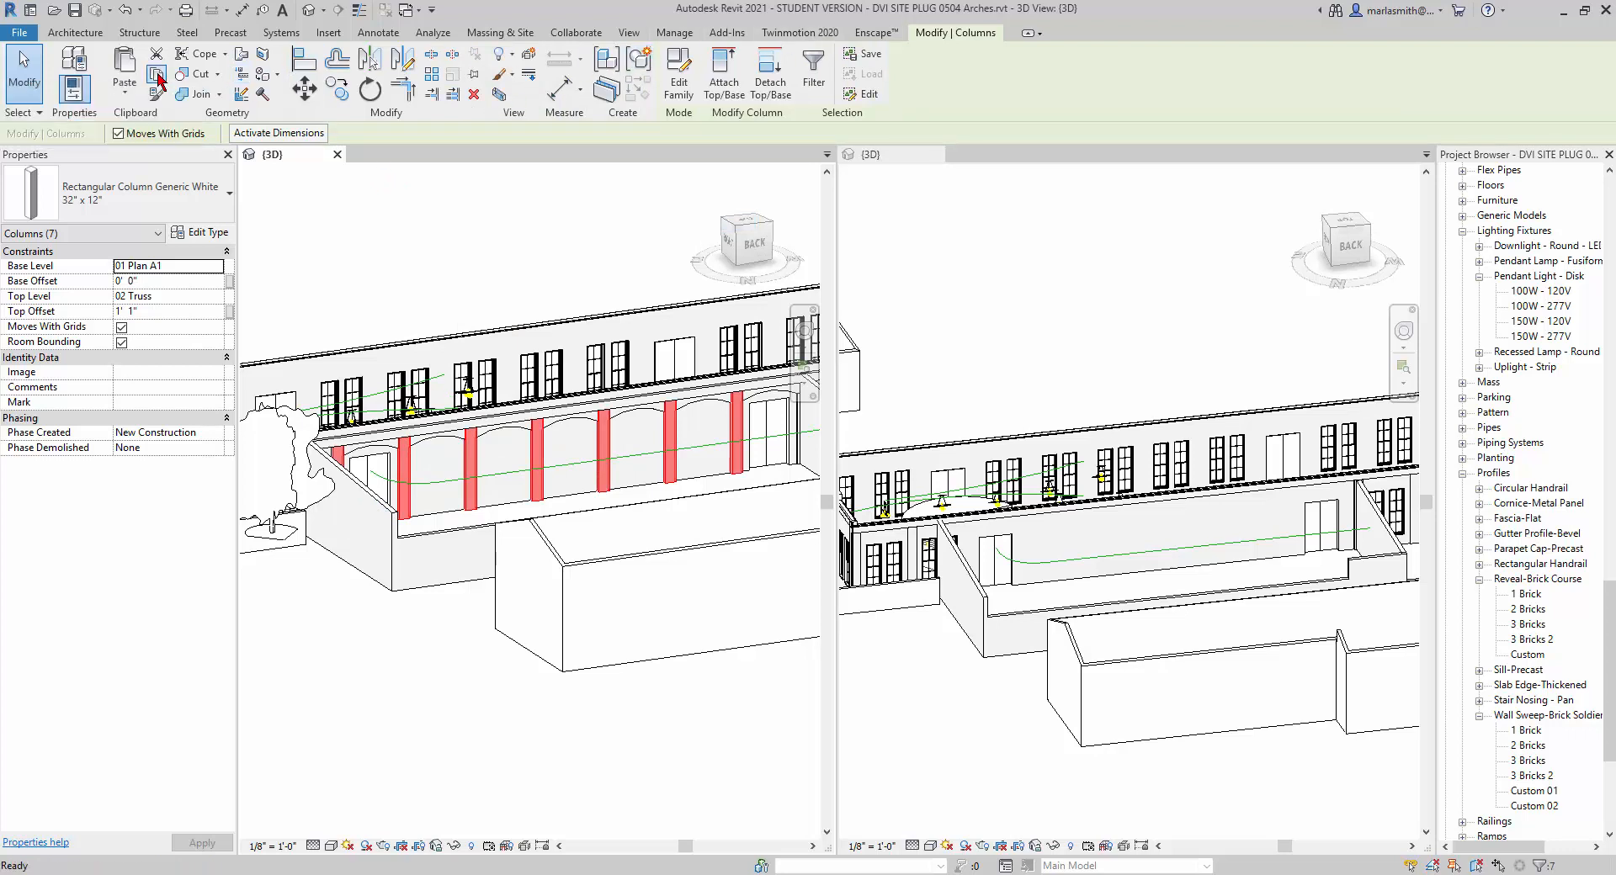
Paste the copied columns into the 0303 model, aligned to the selected level 01 Plan A1.
left_click(1103, 363)
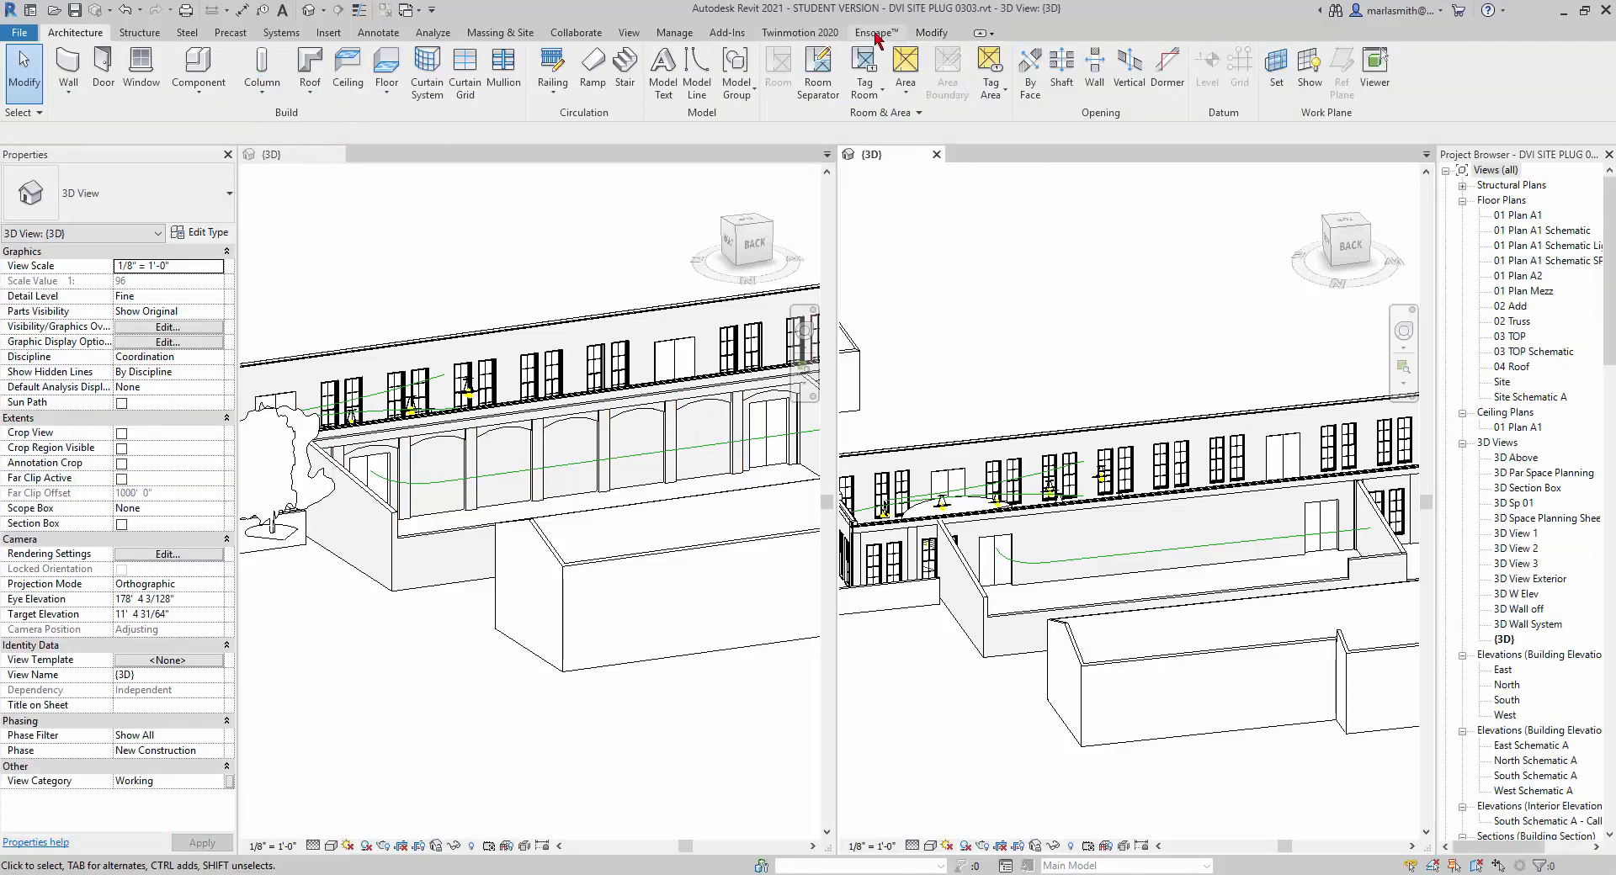
left_click(931, 33)
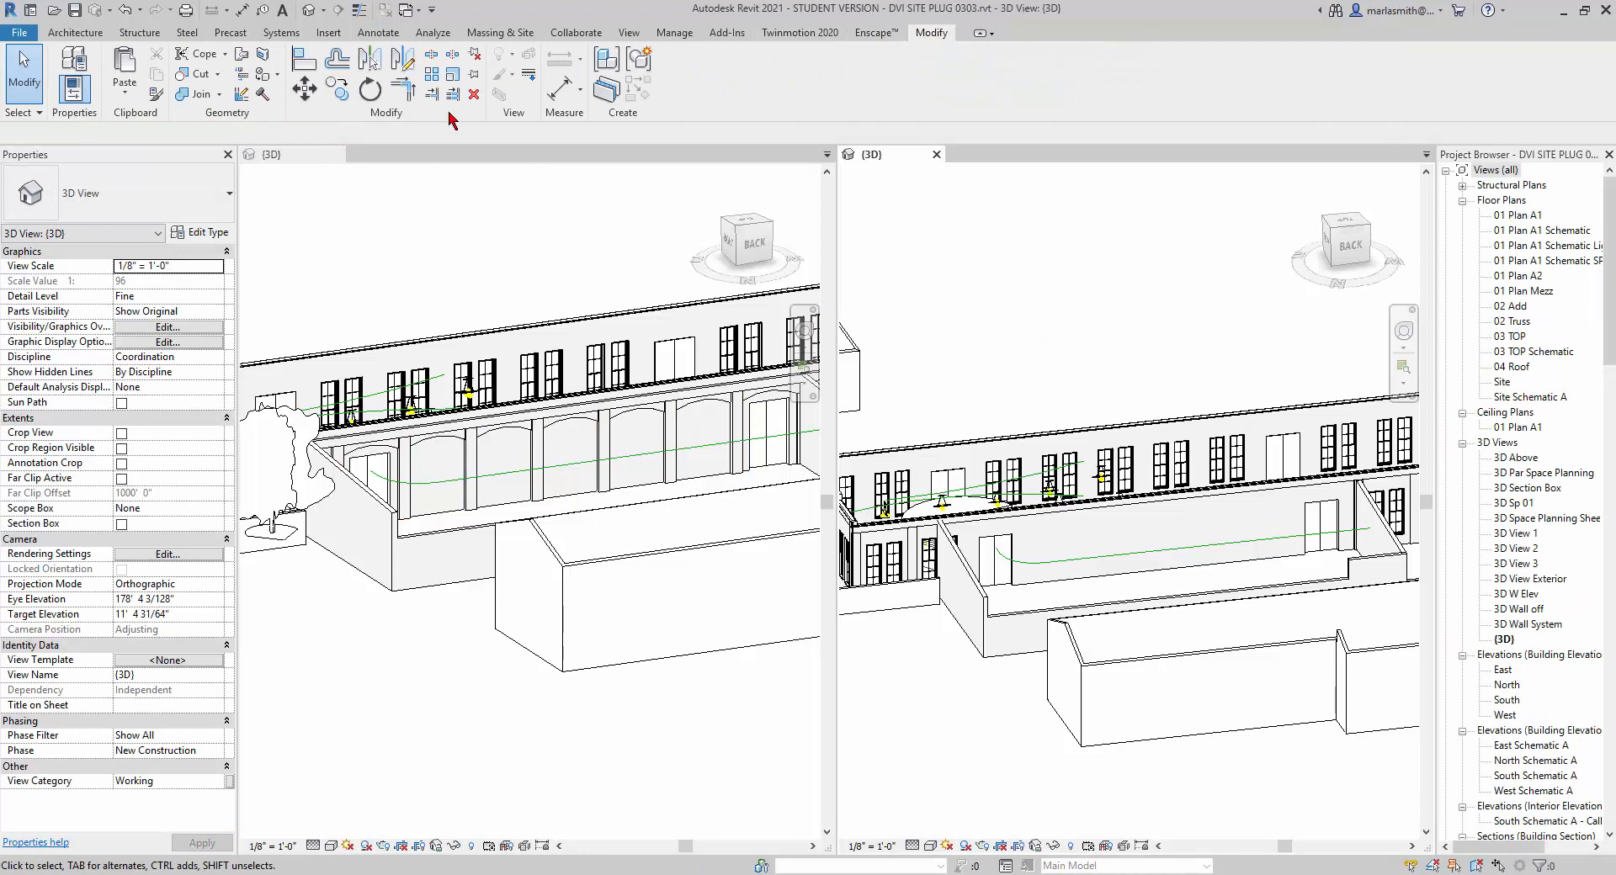
left_click(128, 100)
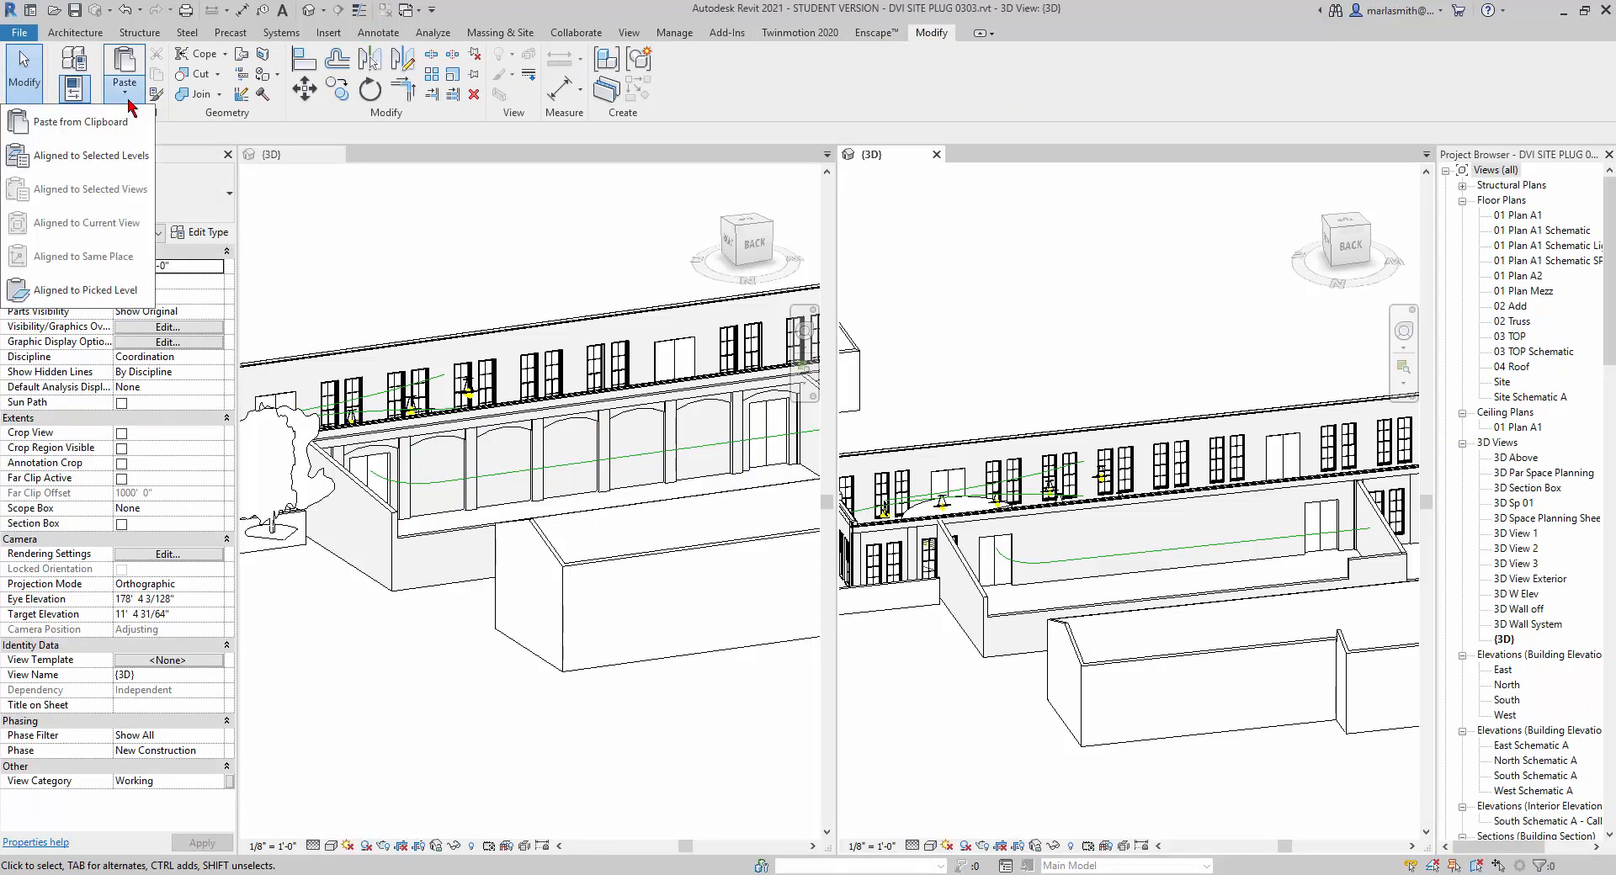
left_click(117, 156)
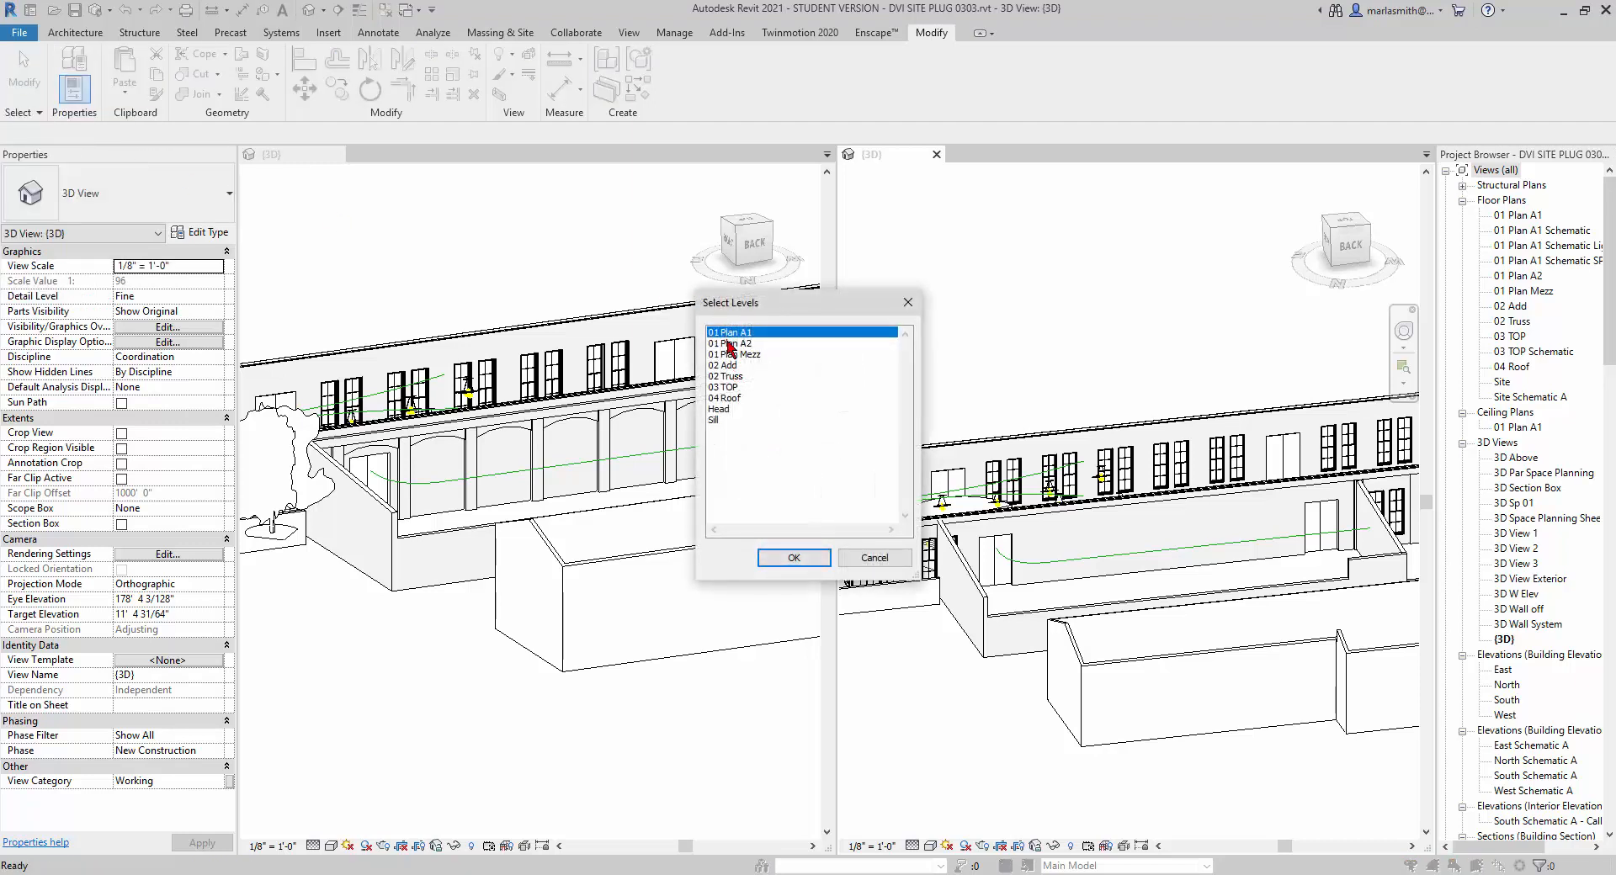
left_click(795, 558)
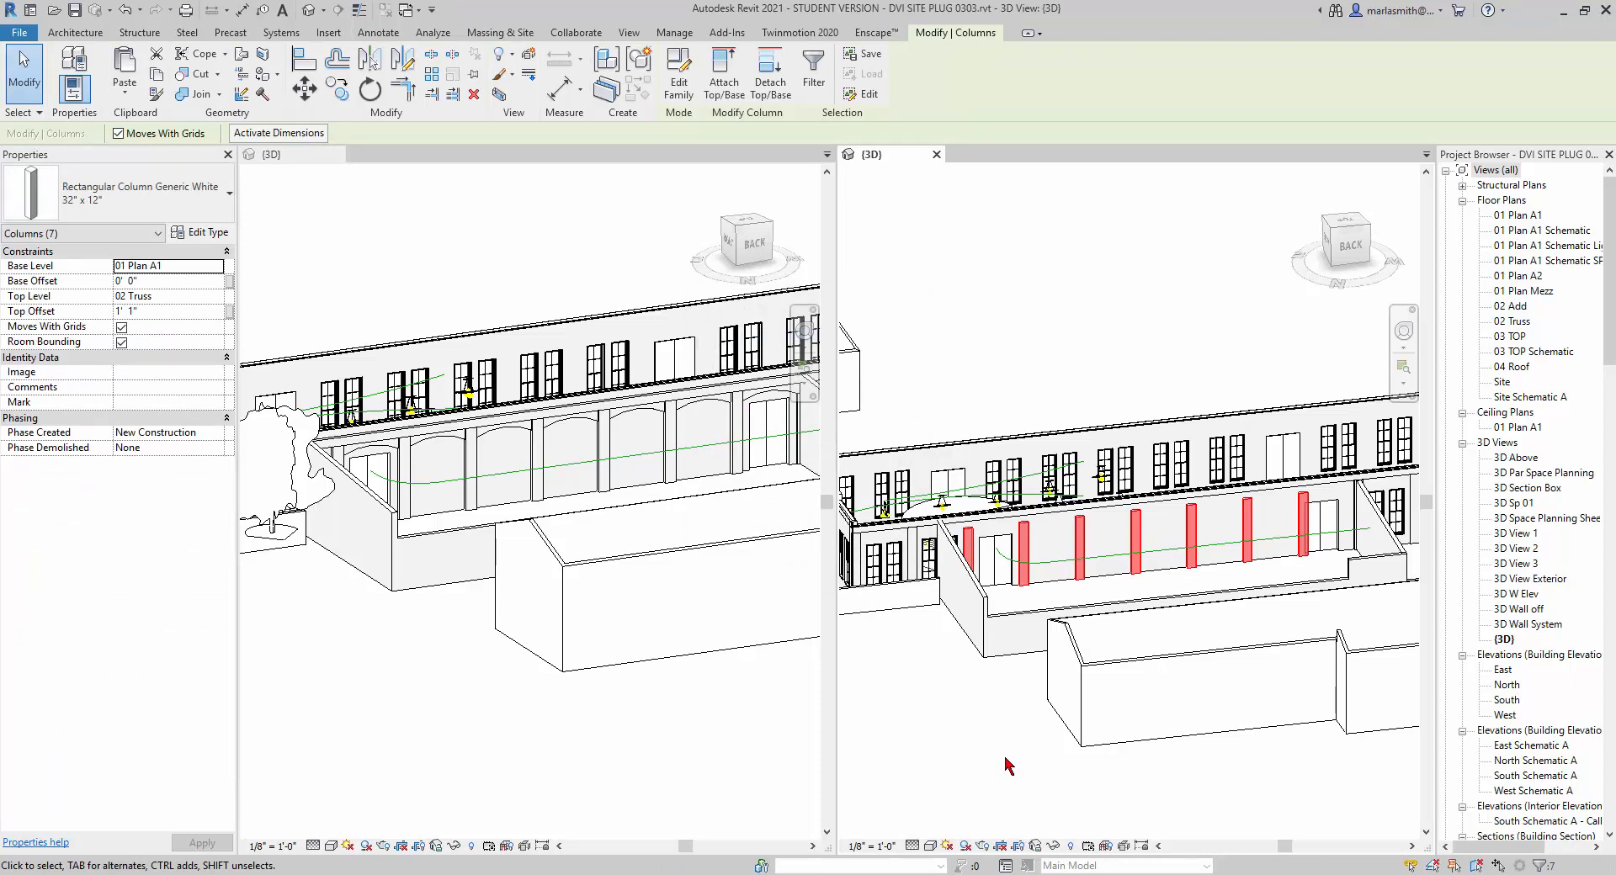
left_click(1006, 766)
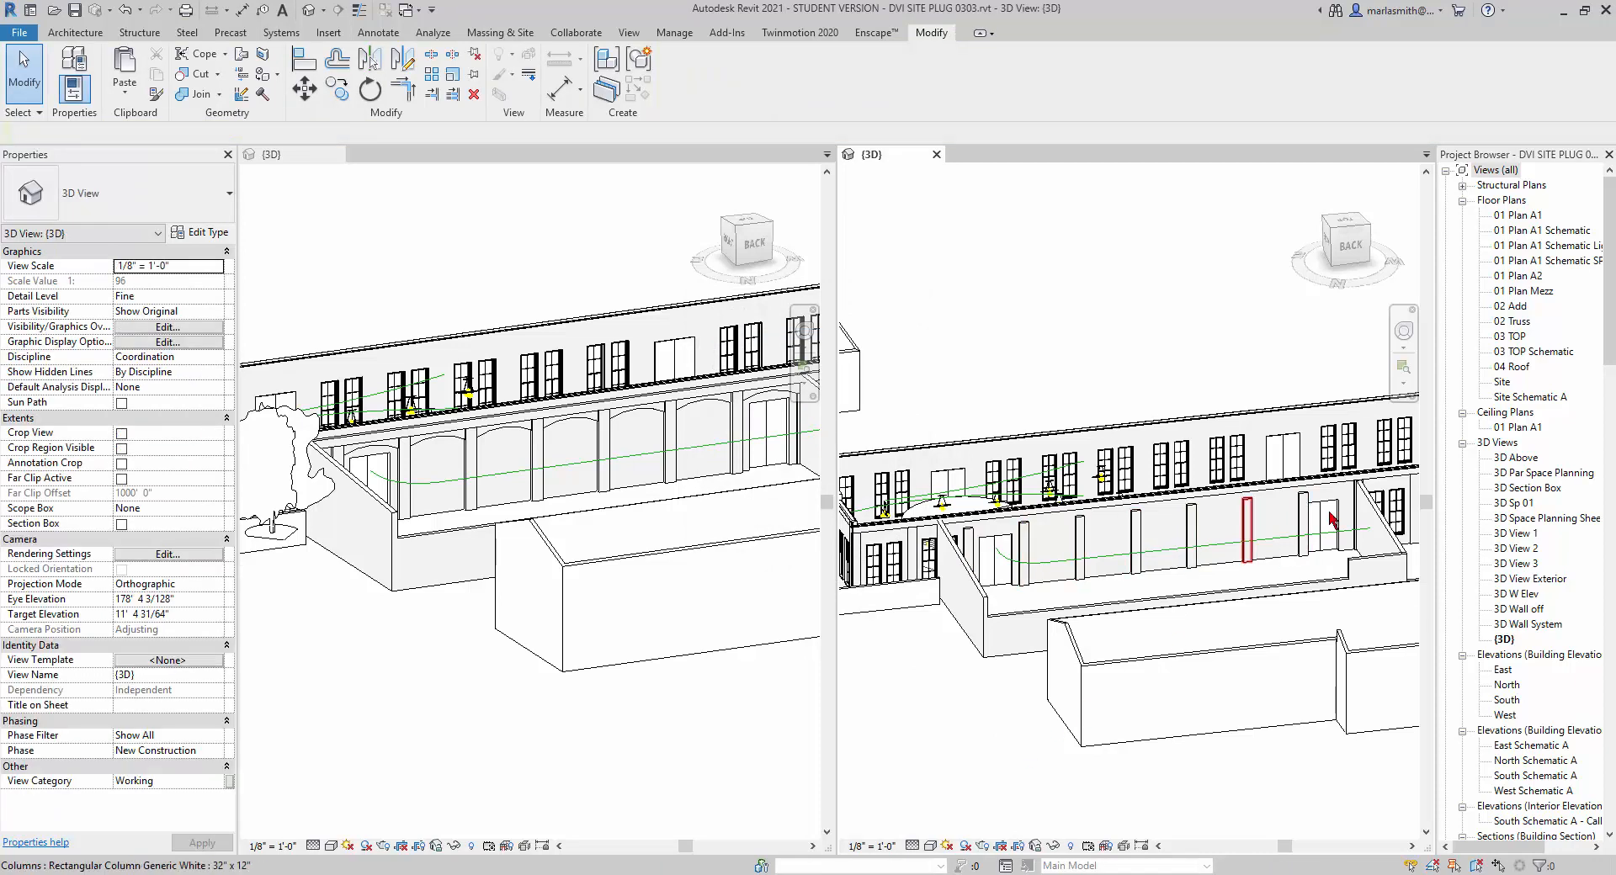
key("l")
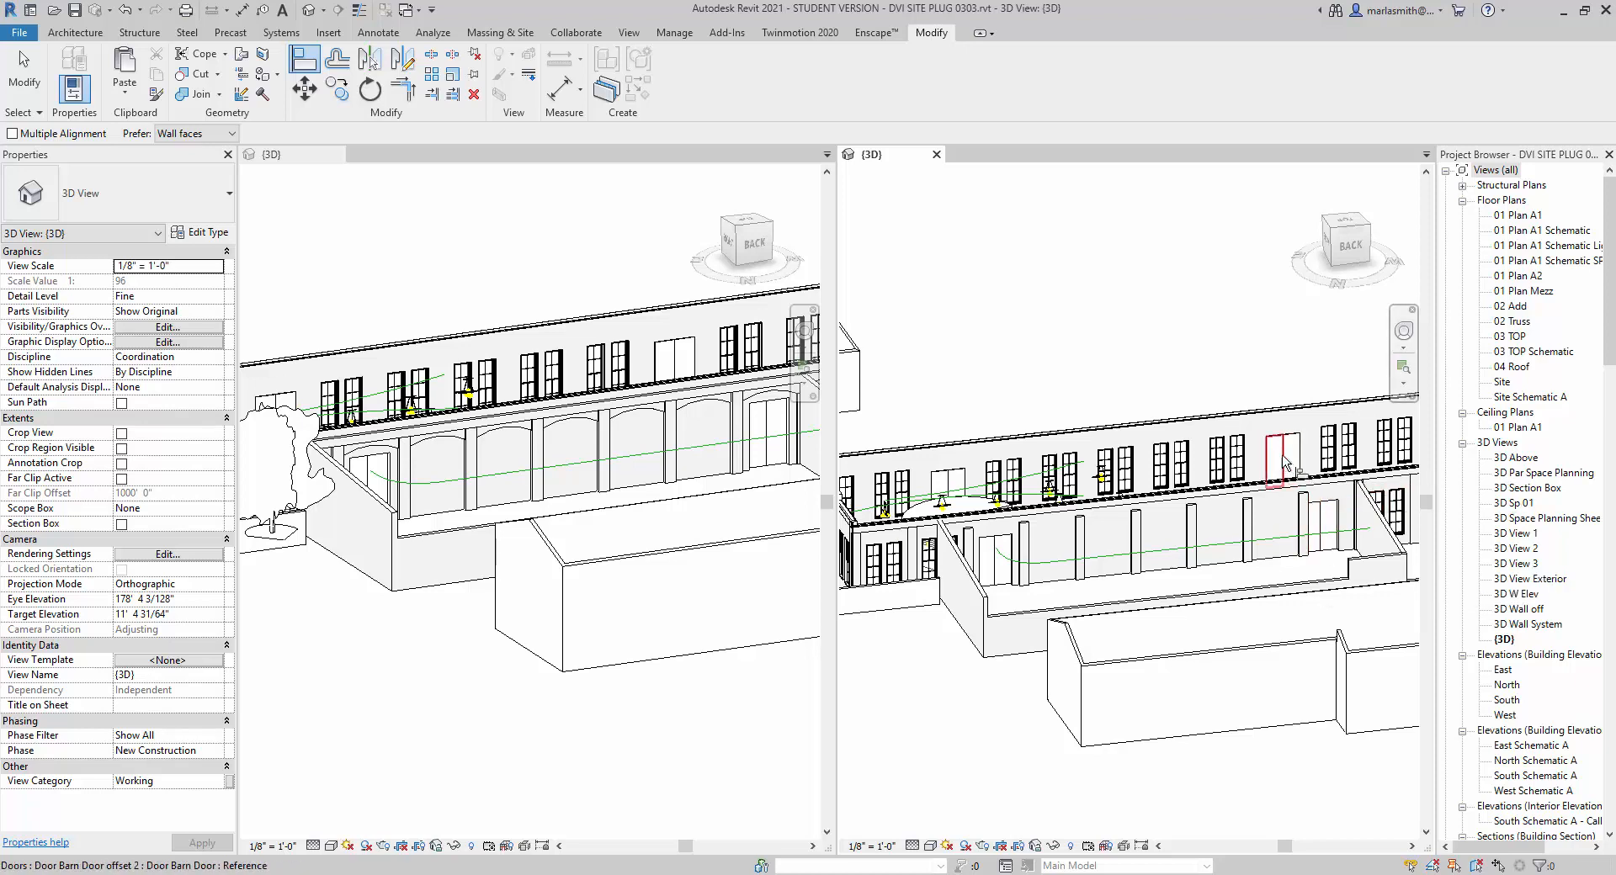
key("Escape")
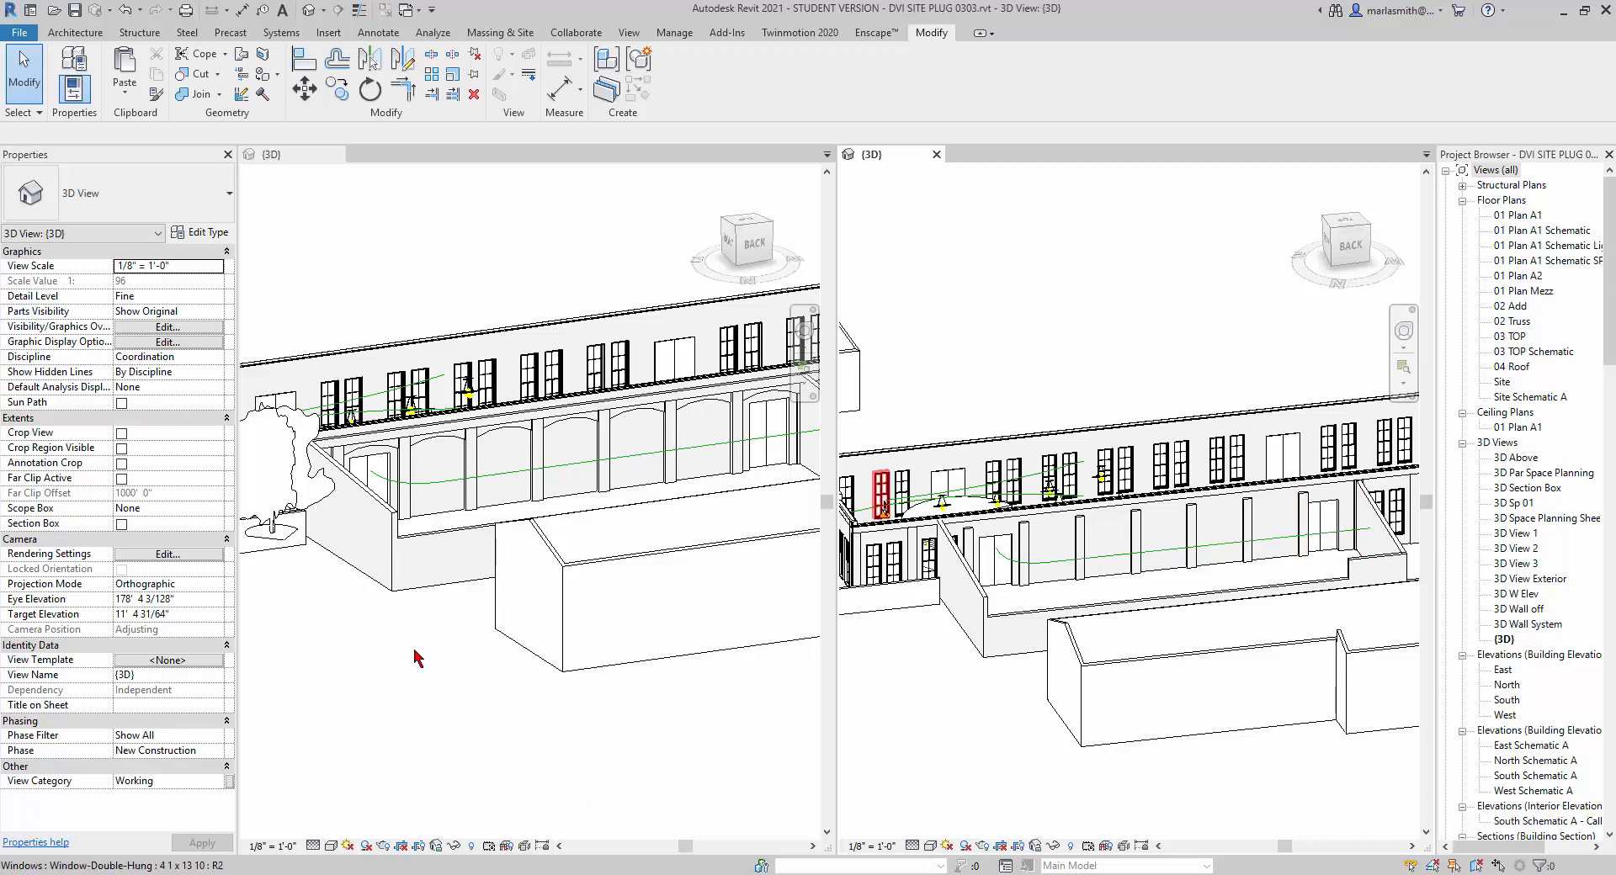
Copy the Generic - 5" Brick arched wall from the Arches model and paste it into the 0303 model aligned to level 01 Plan A1.
left_click(496, 434)
left_click(497, 433)
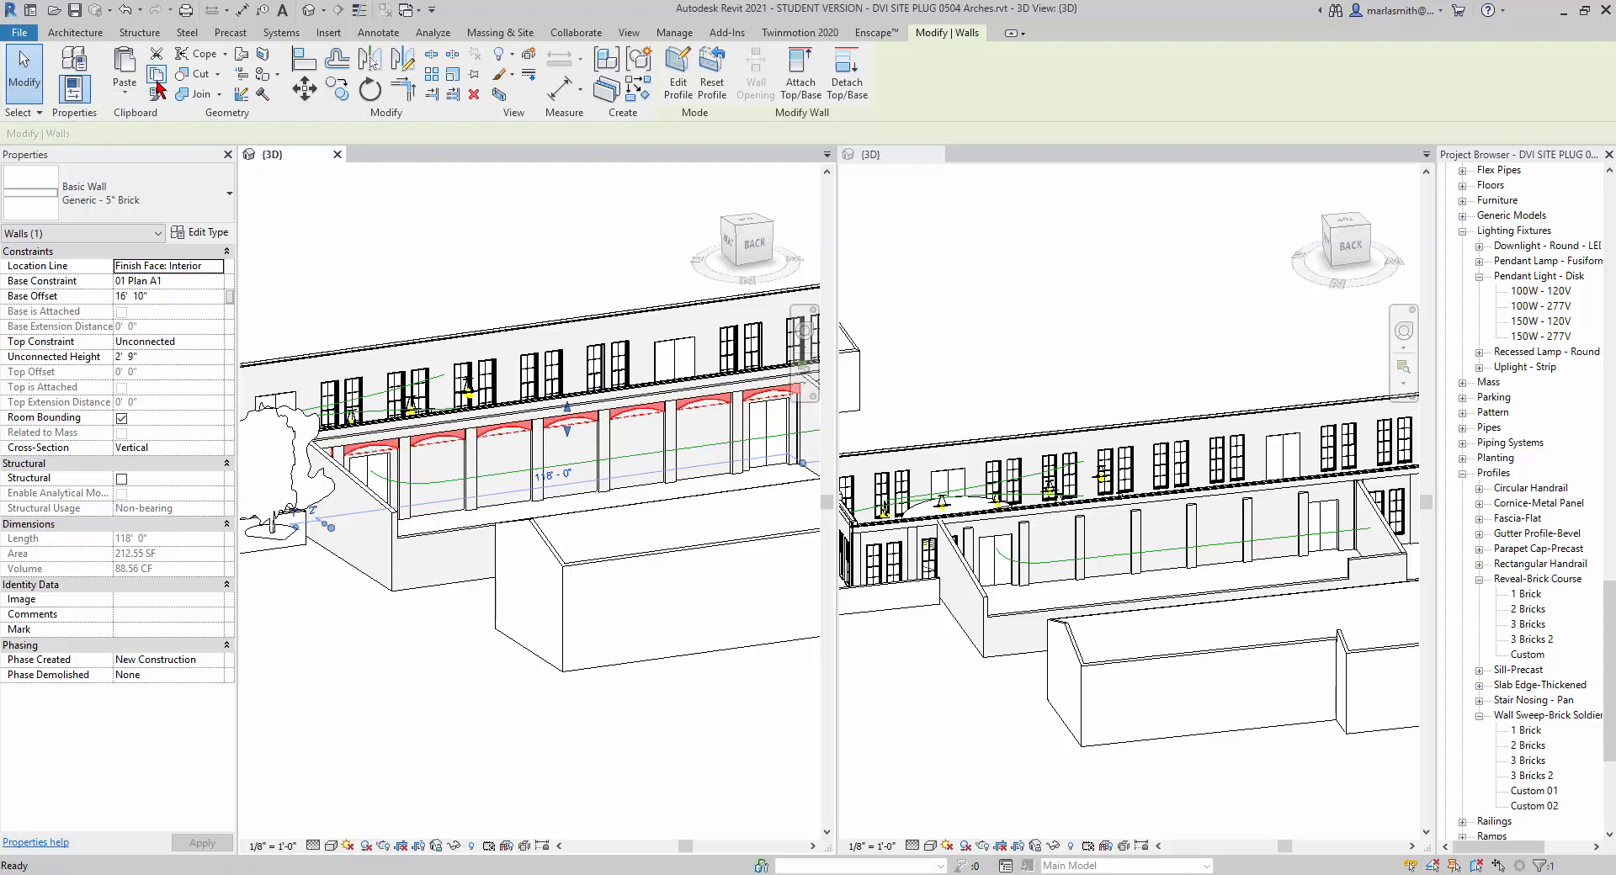
left_click(1015, 739)
left_click(135, 99)
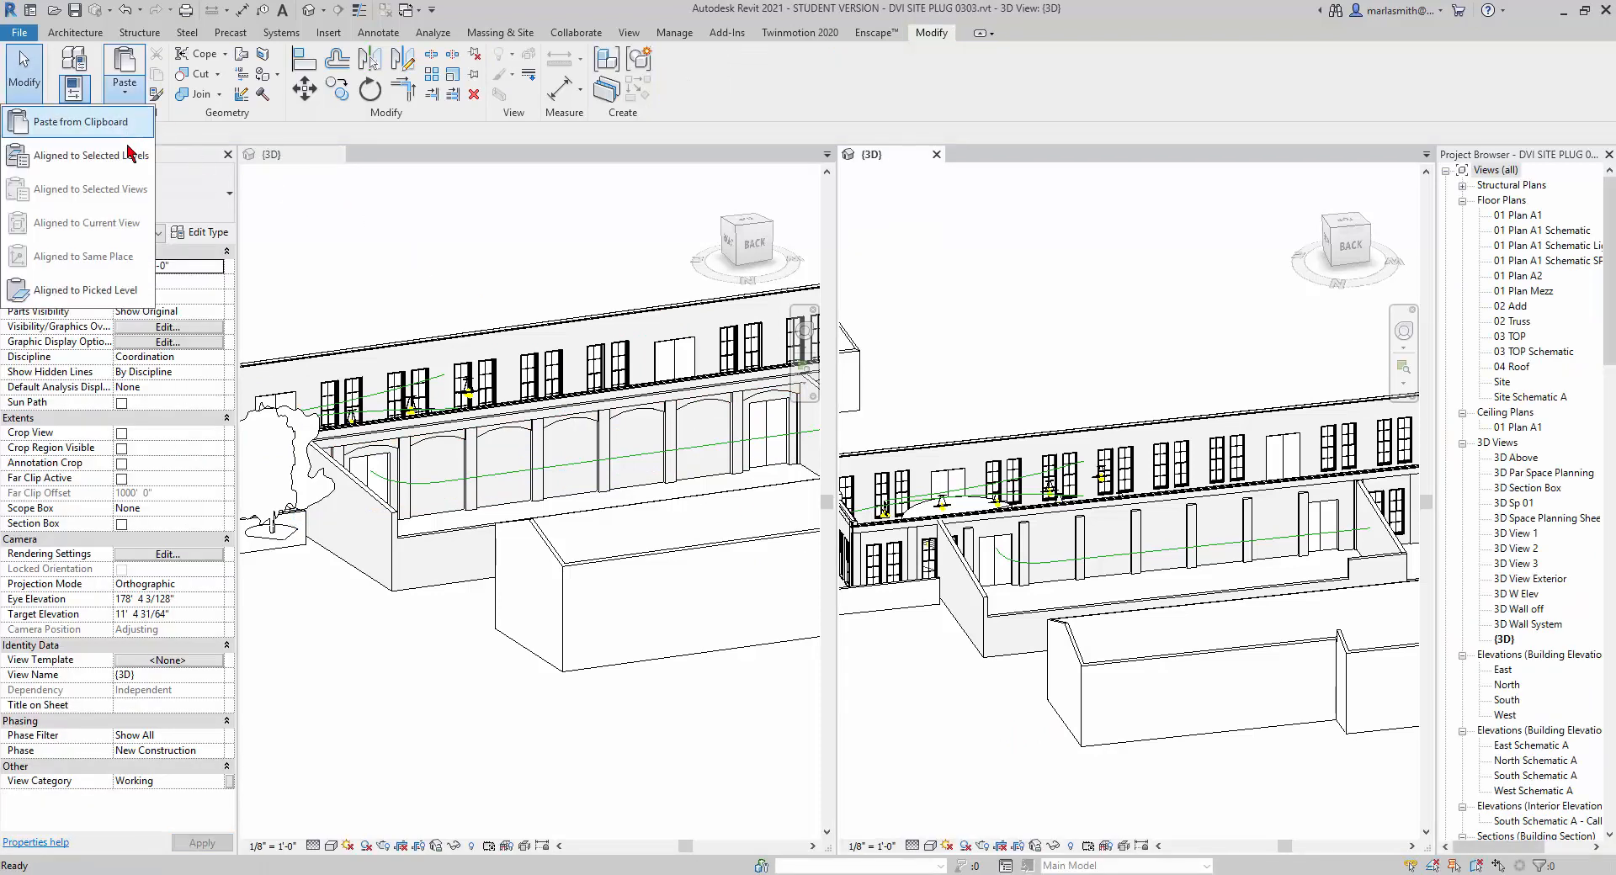
left_click(84, 155)
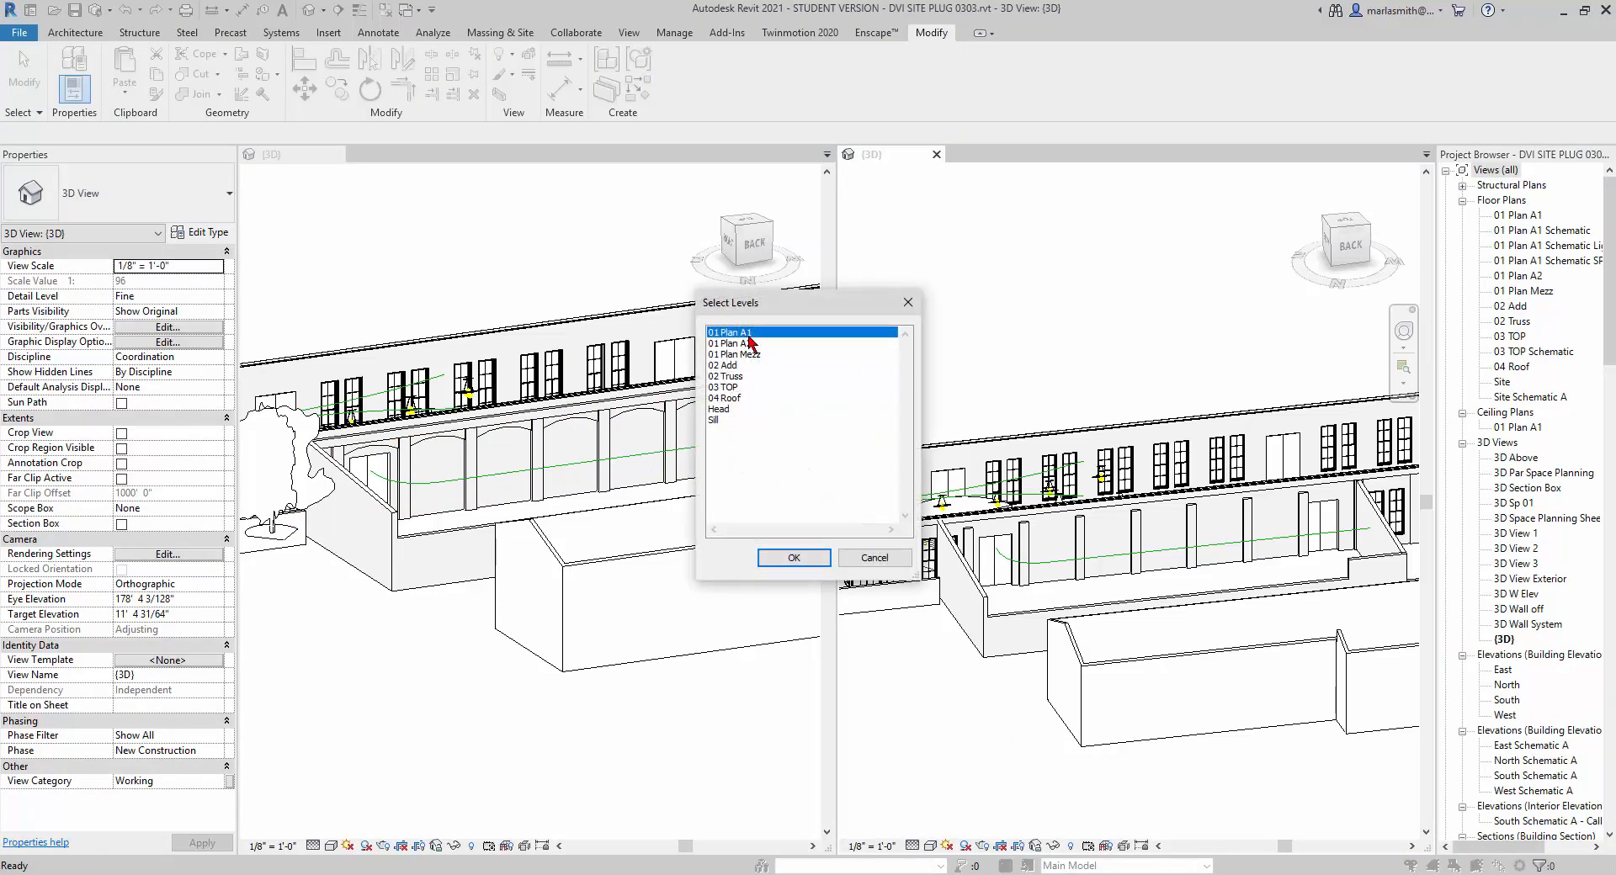
left_click(806, 561)
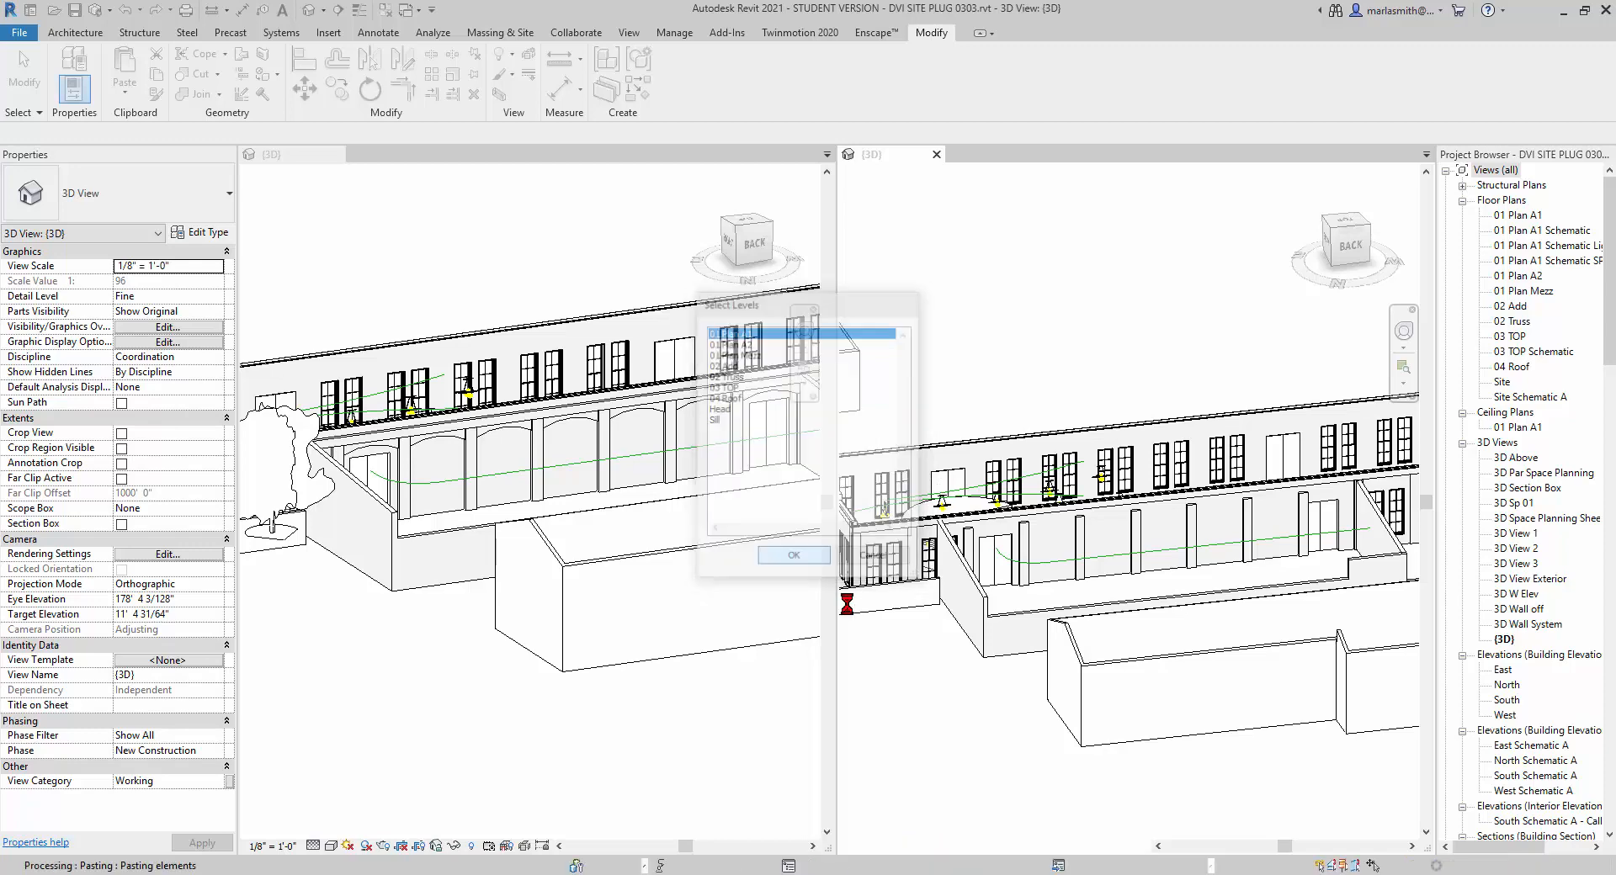
left_click(1002, 818)
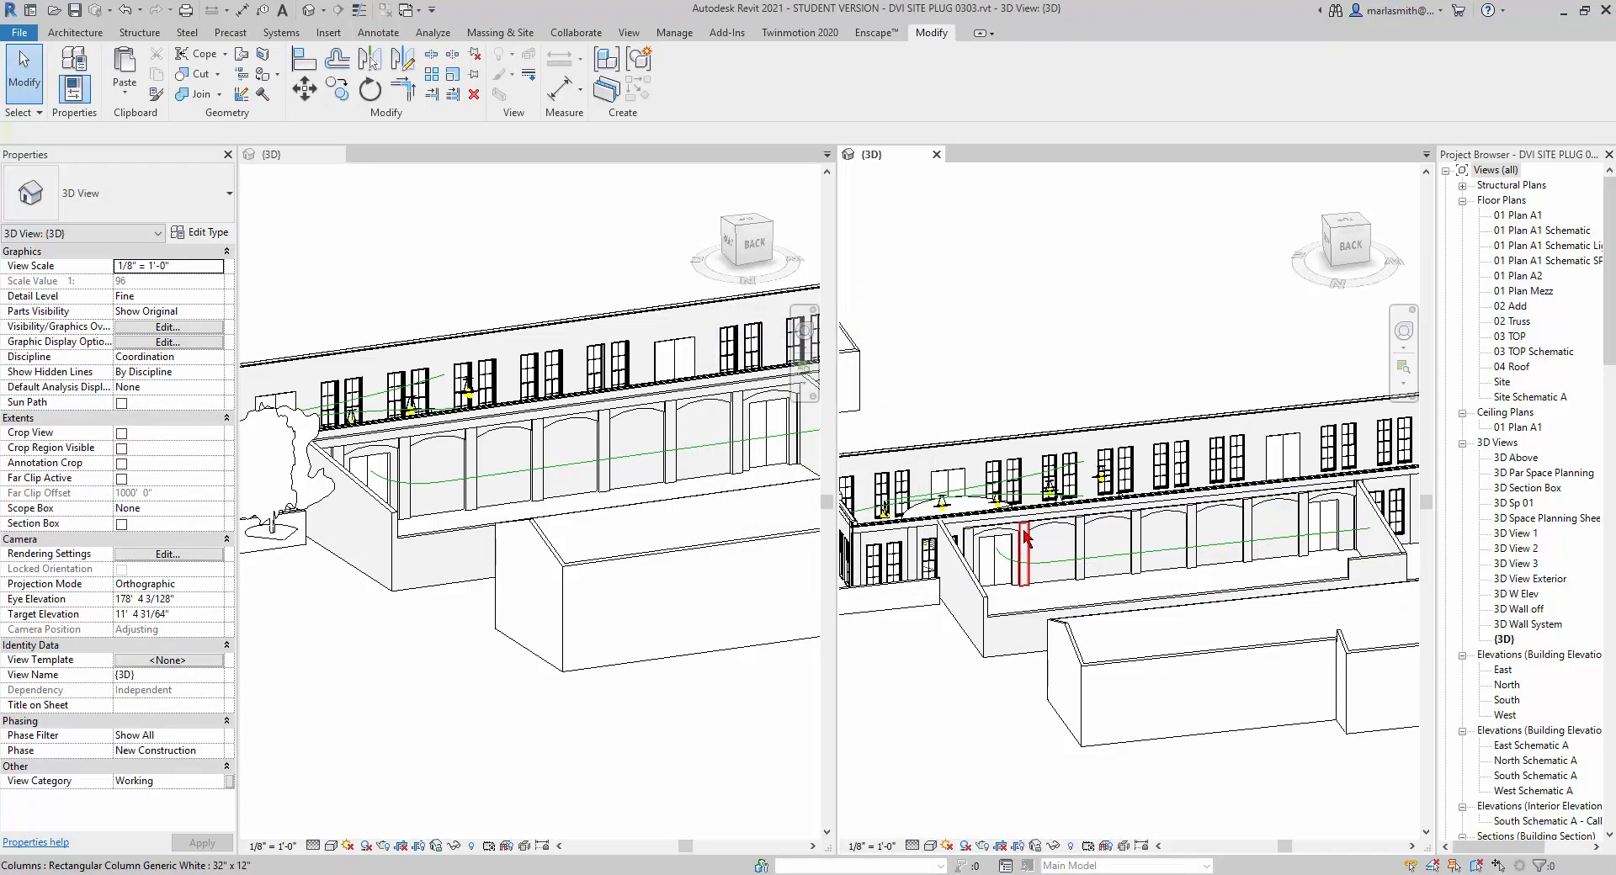
Open the 01 Plan A1 floor plan at the brick parapet wall behind the arches.
scroll(1031, 539, "up", 3)
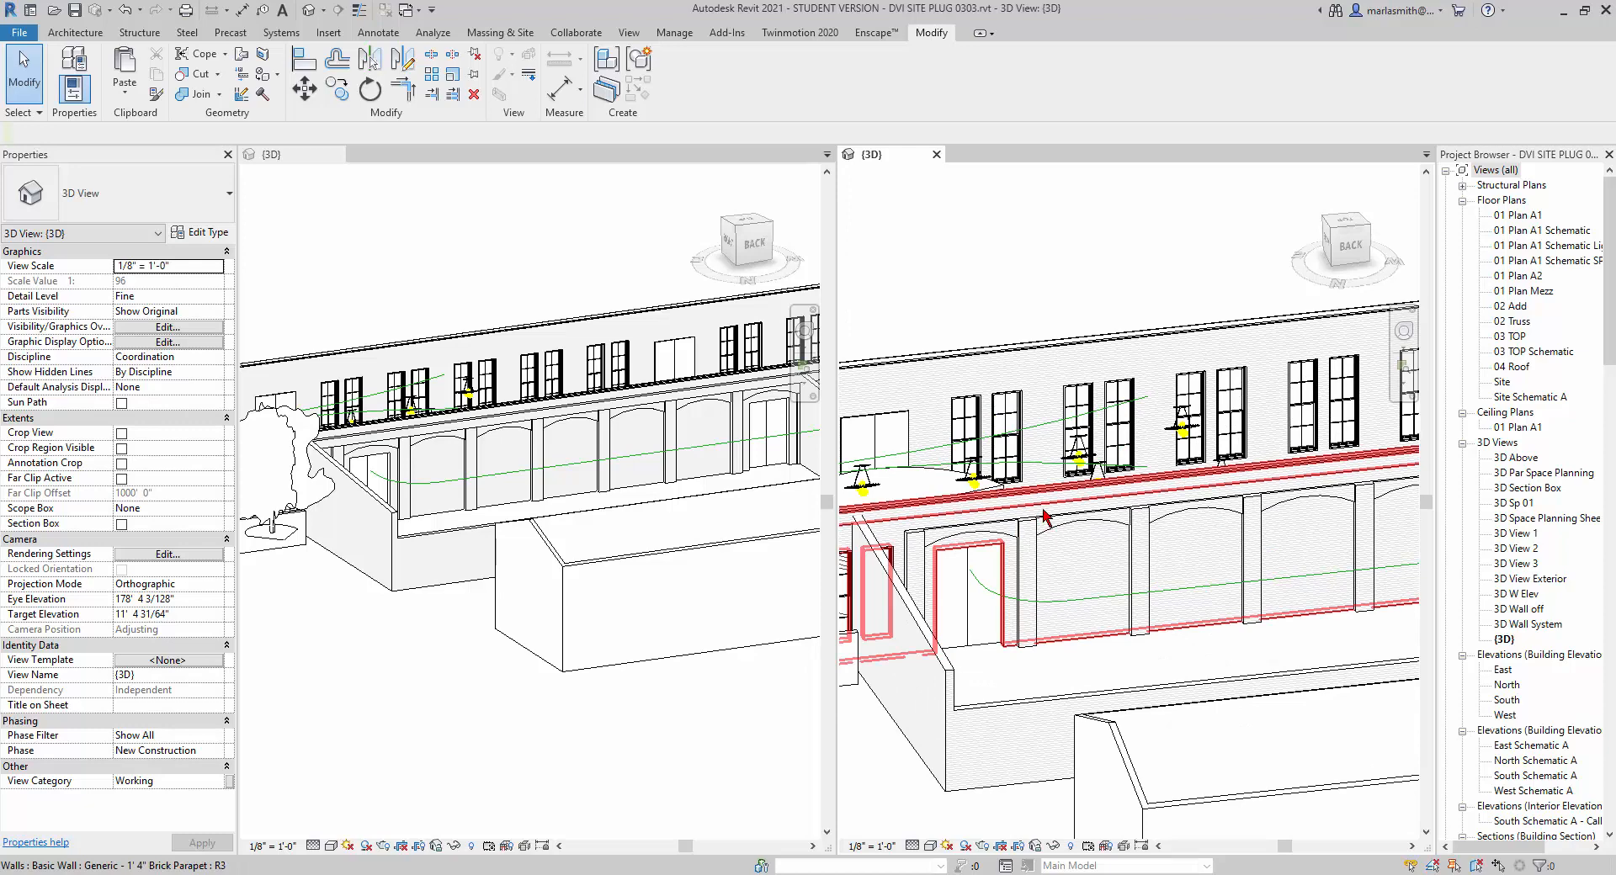
scroll(1048, 510, "down", 2)
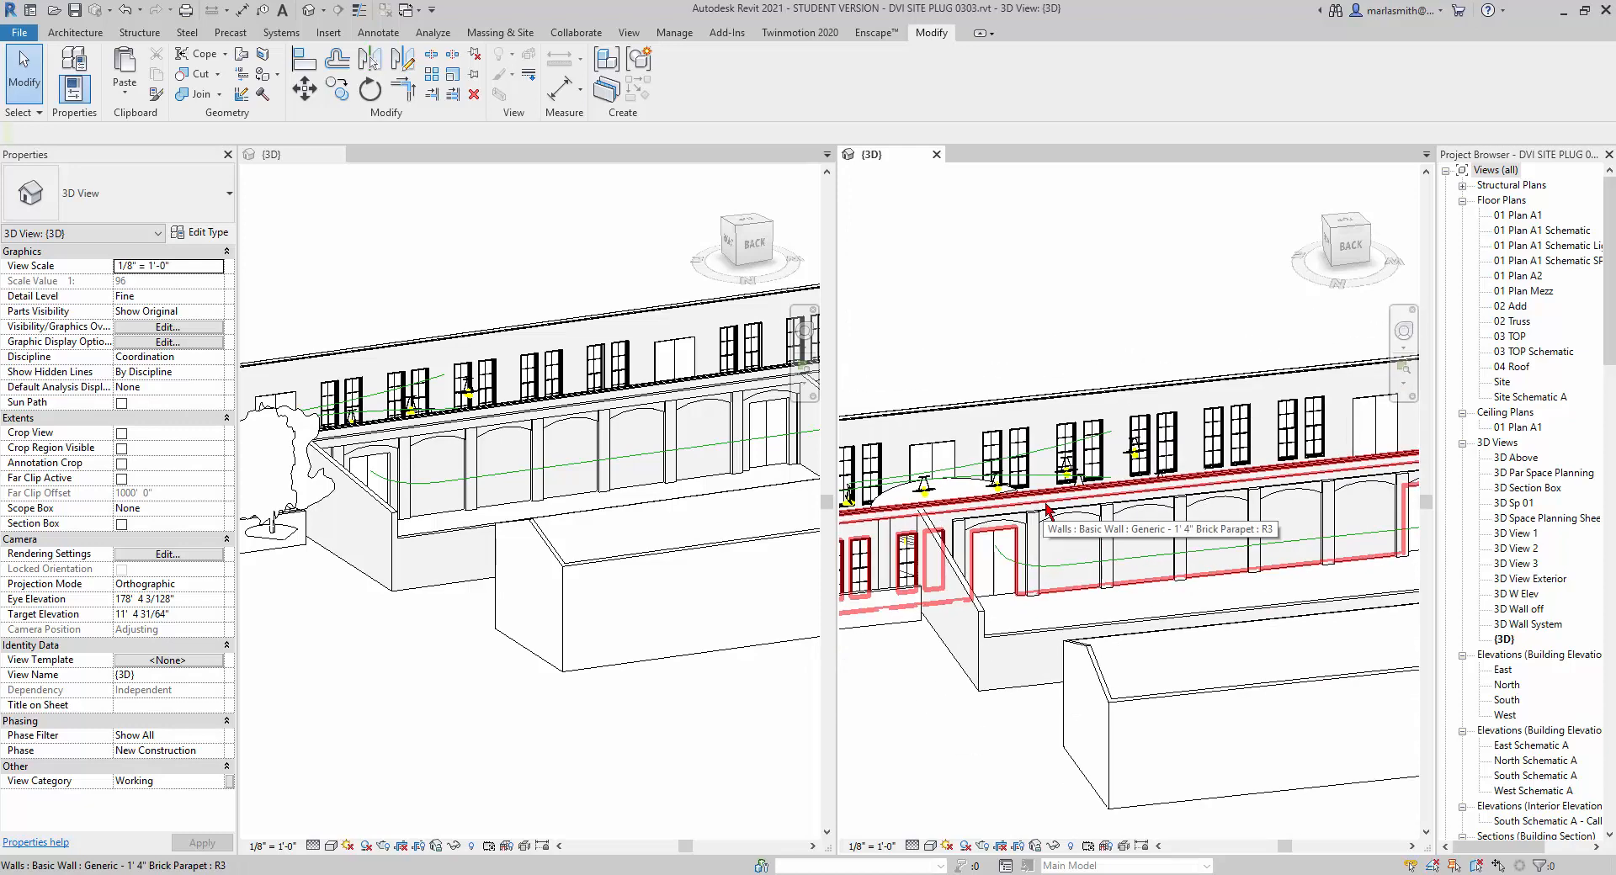
scroll(551, 430, "up", 3)
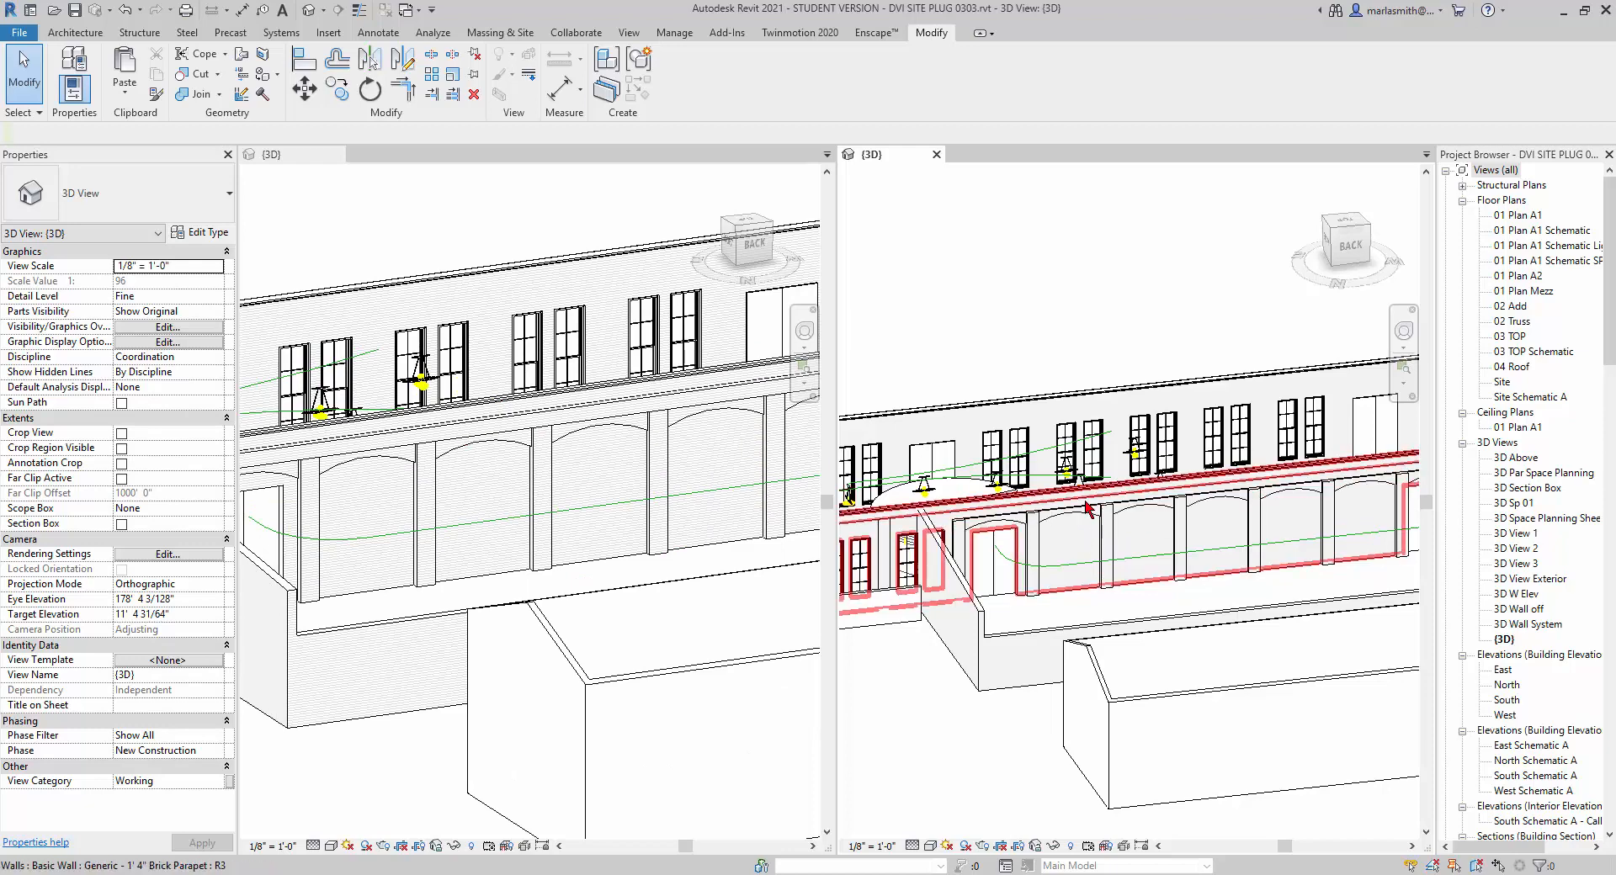
scroll(1077, 503, "down", 2)
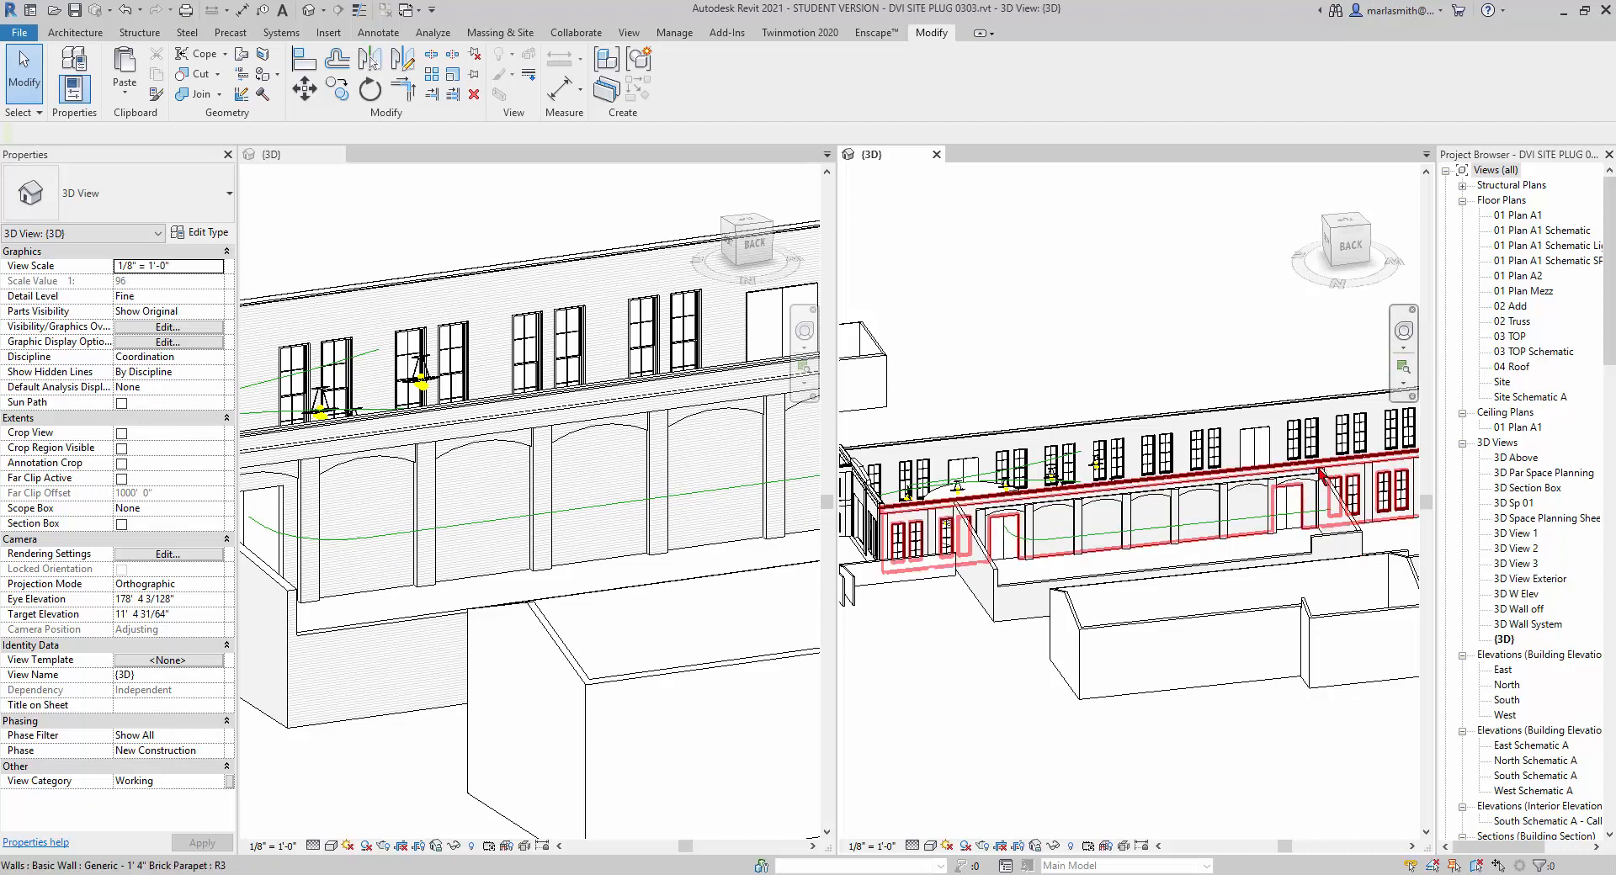
scroll(967, 505, "up", 5)
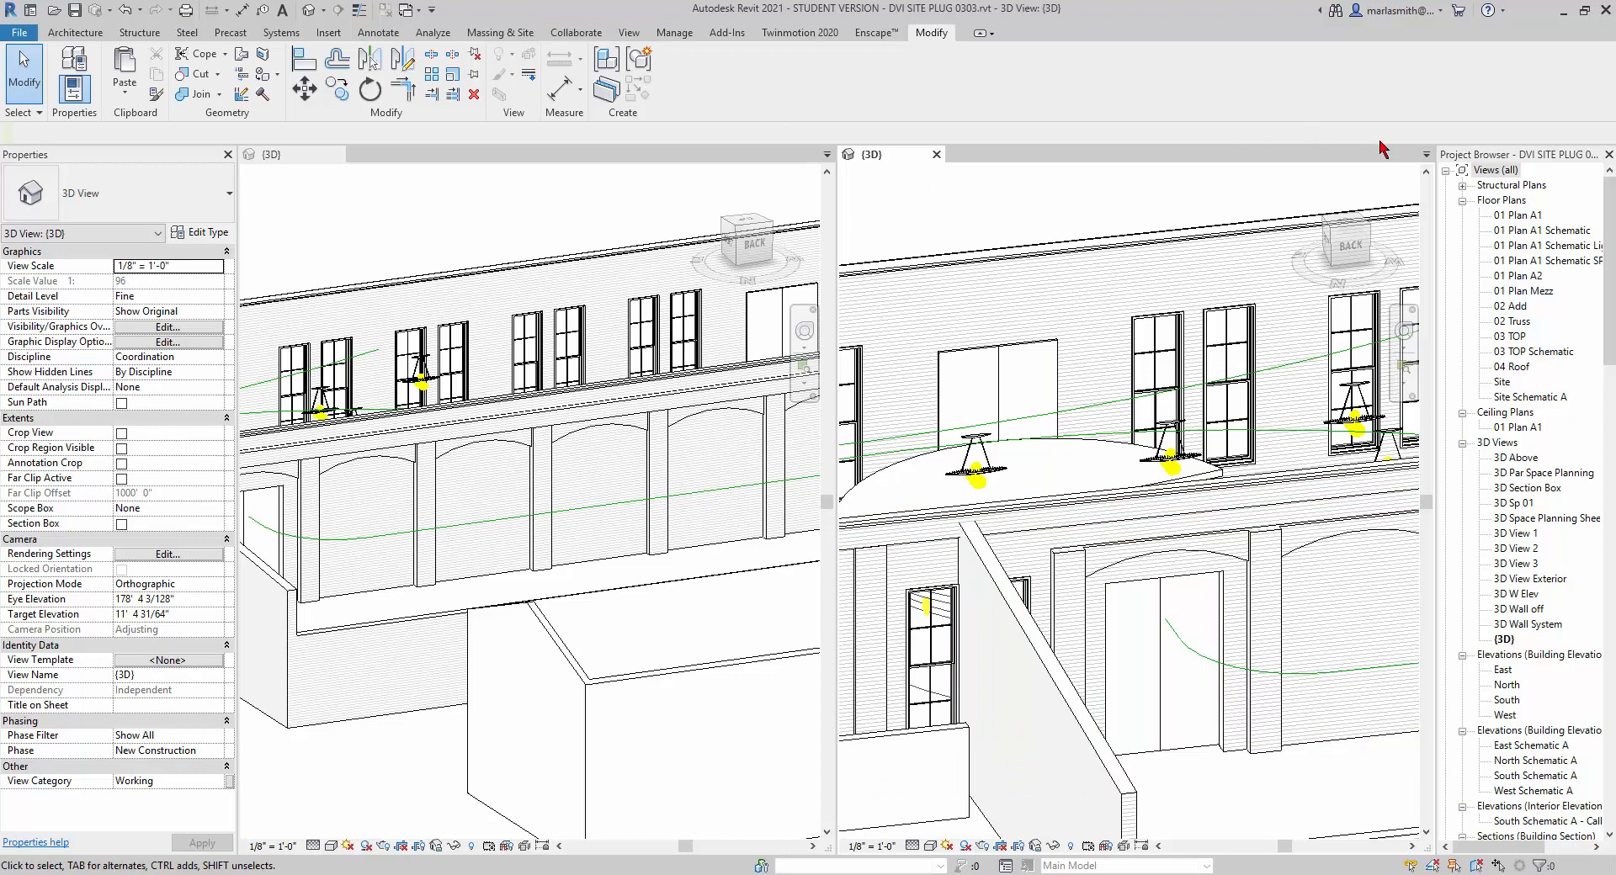
double_click(1515, 217)
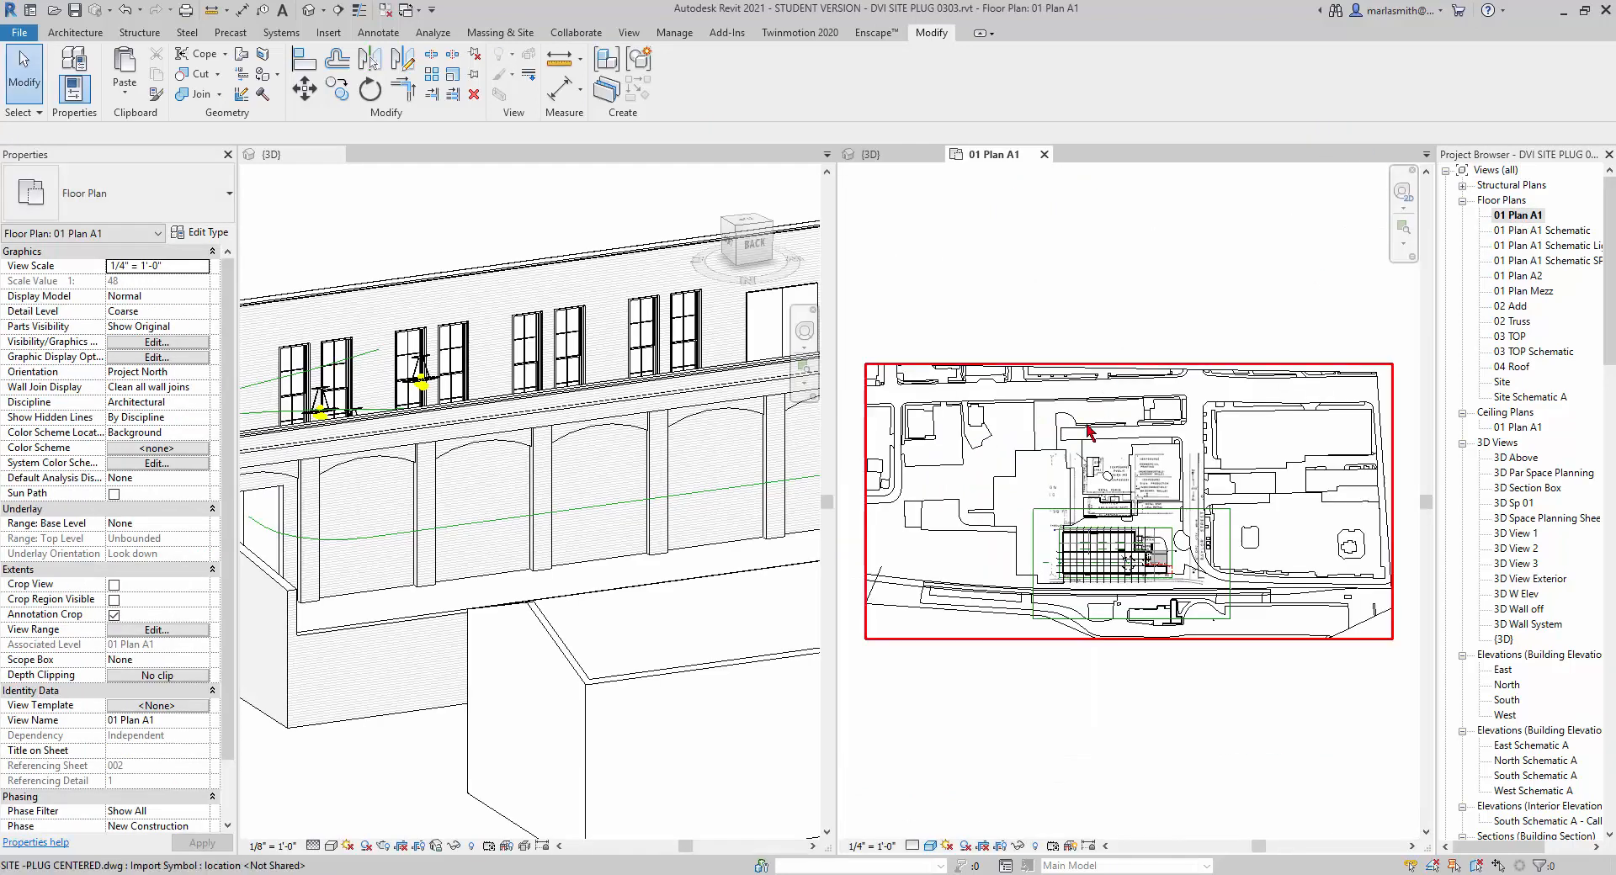
scroll(1078, 594, "up", 7)
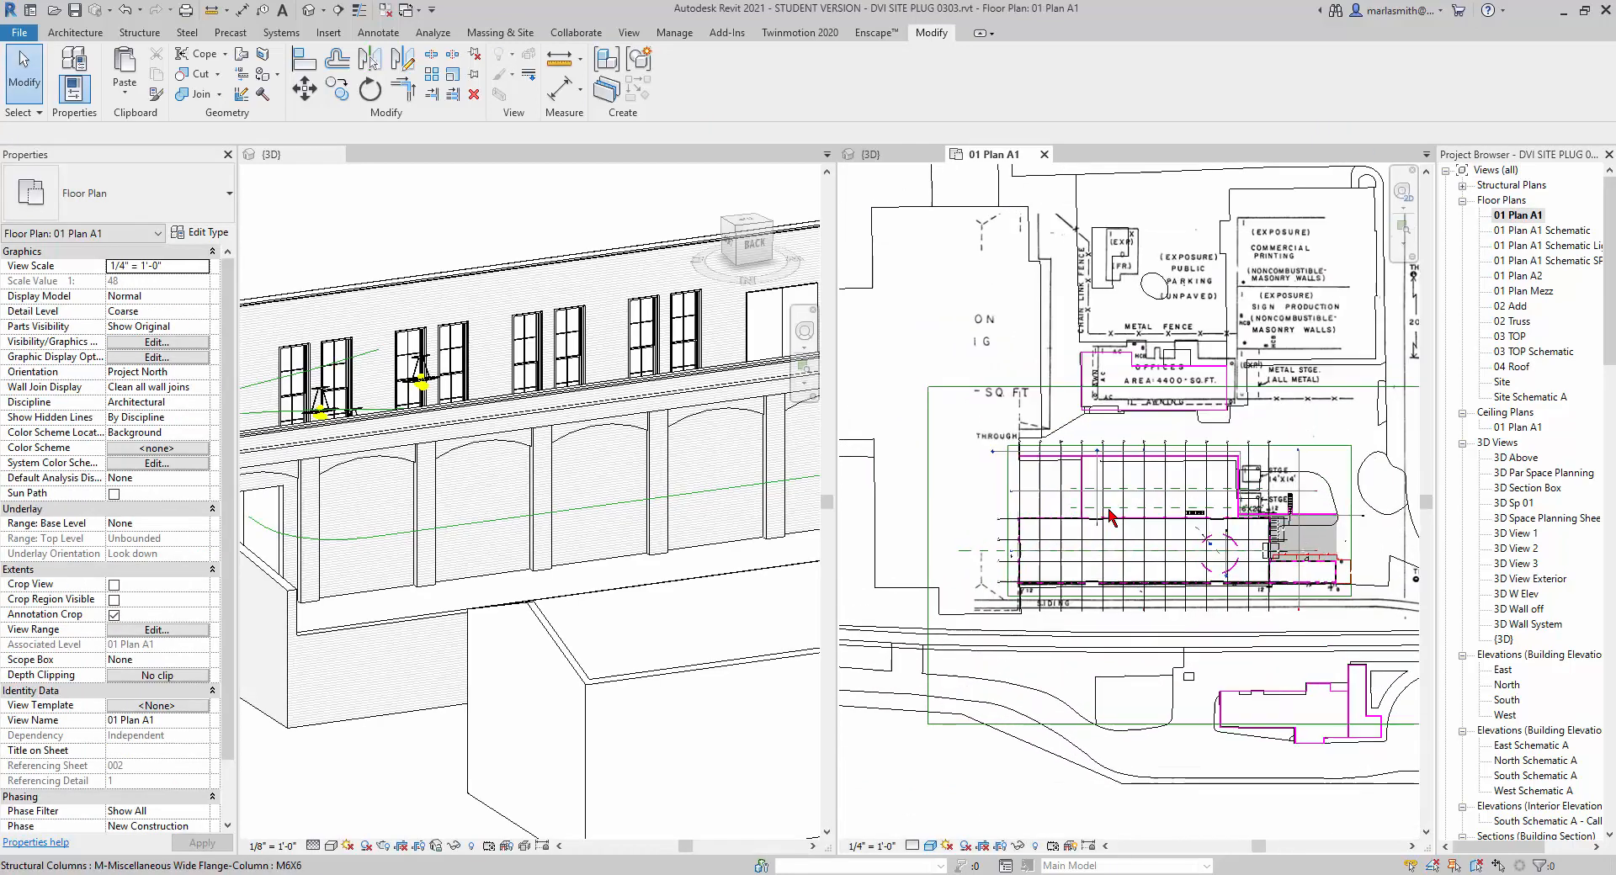
scroll(1091, 527, "up", 7)
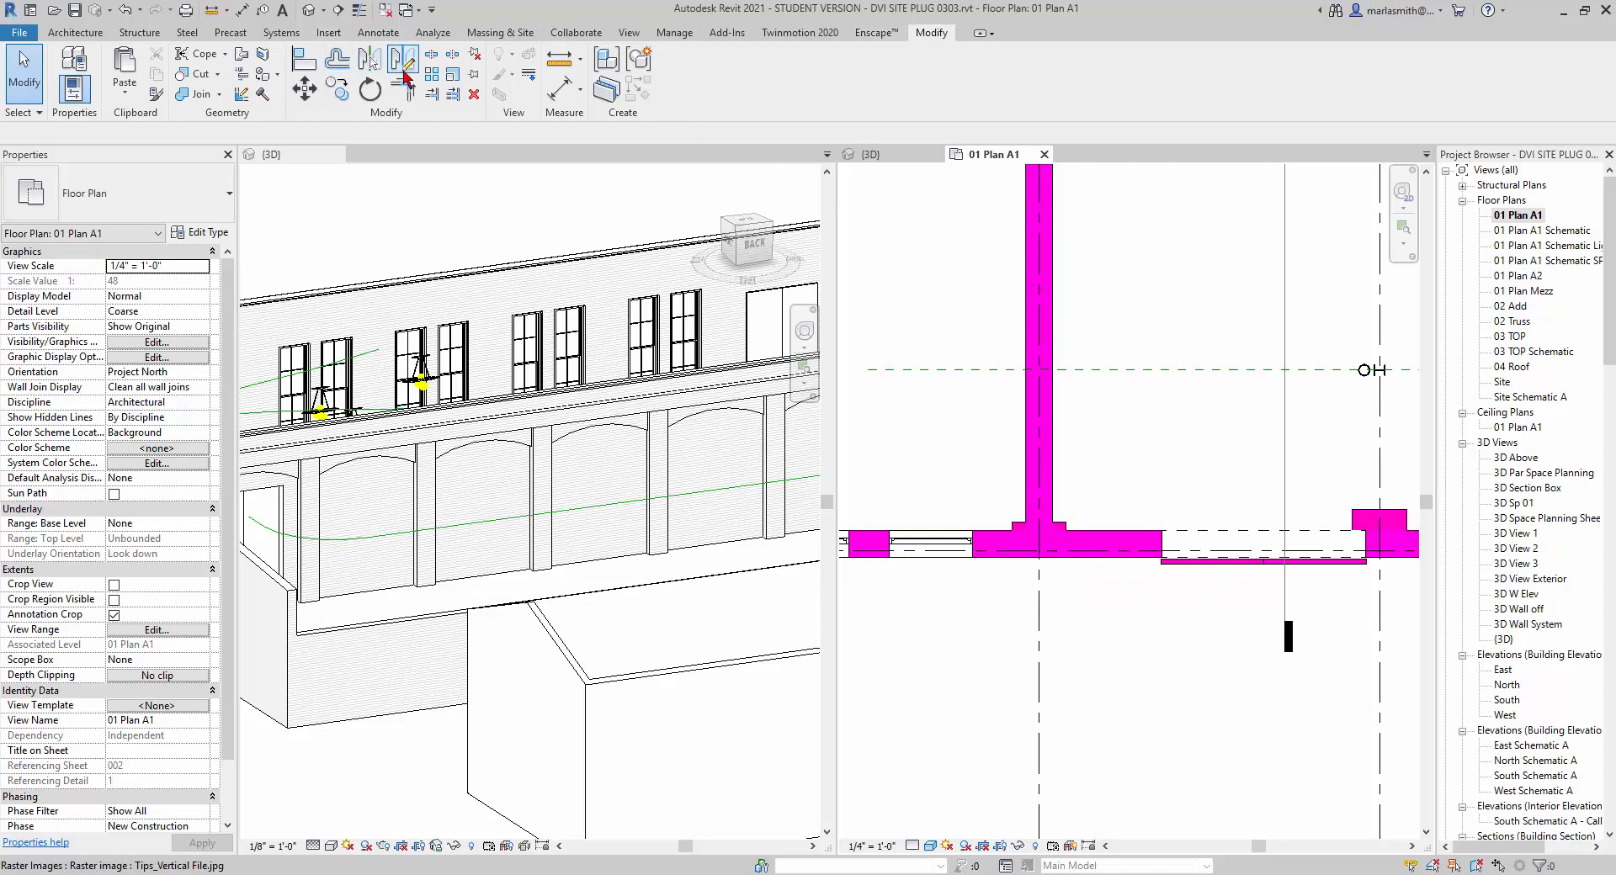
Split the Generic - 1' 4" Brick Parapet wall at its junctions with the two perpendicular walls bounding the arched recess.
left_click(428, 59)
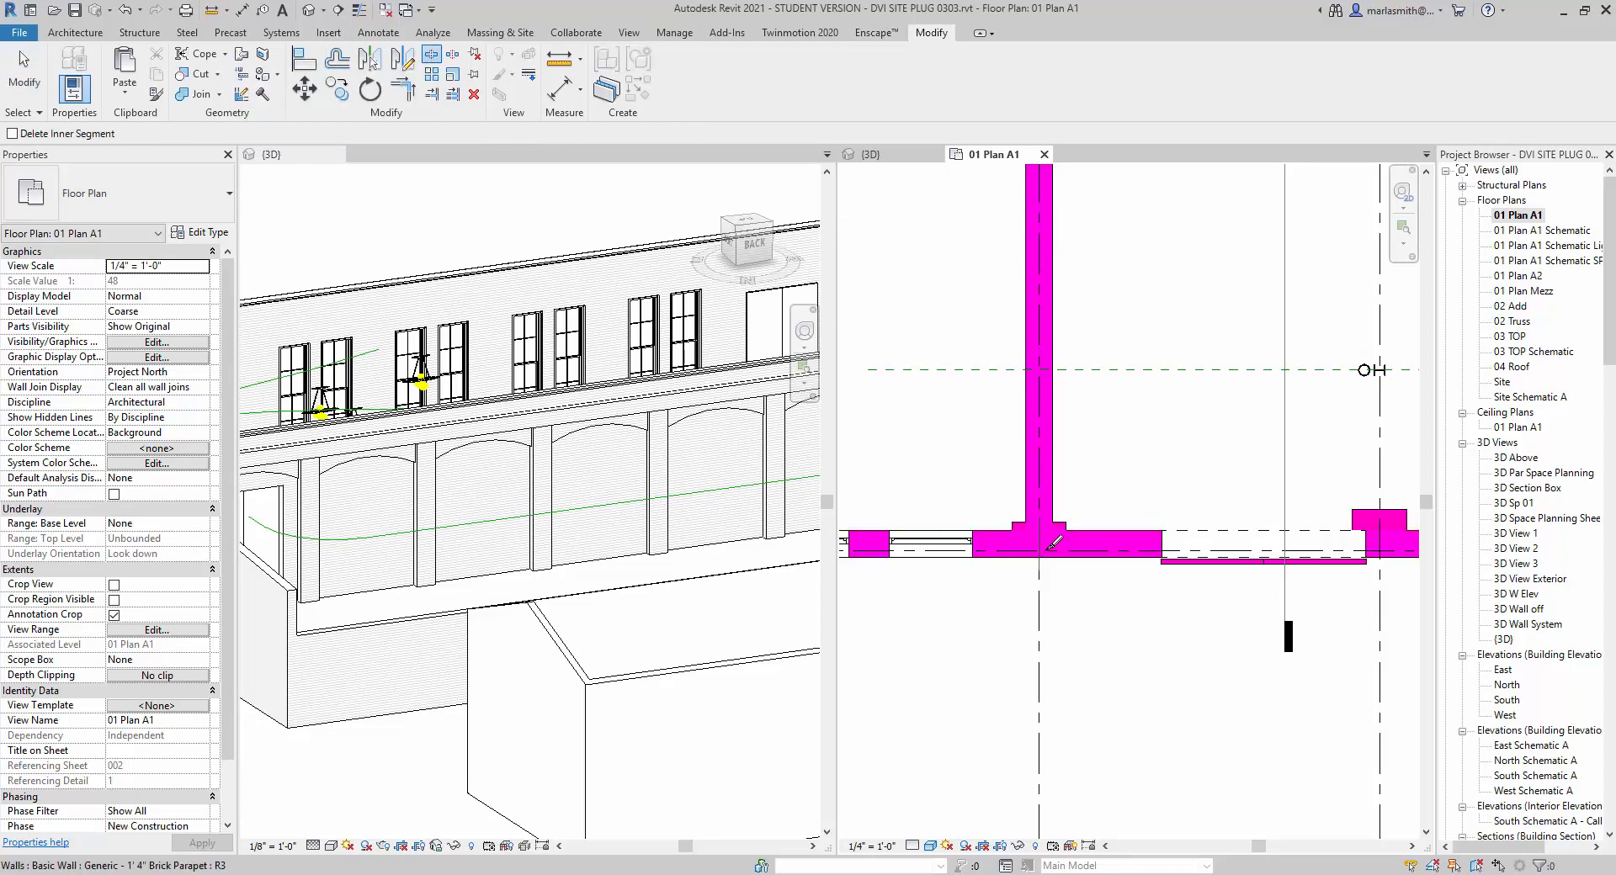
scroll(1047, 545, "up", 3)
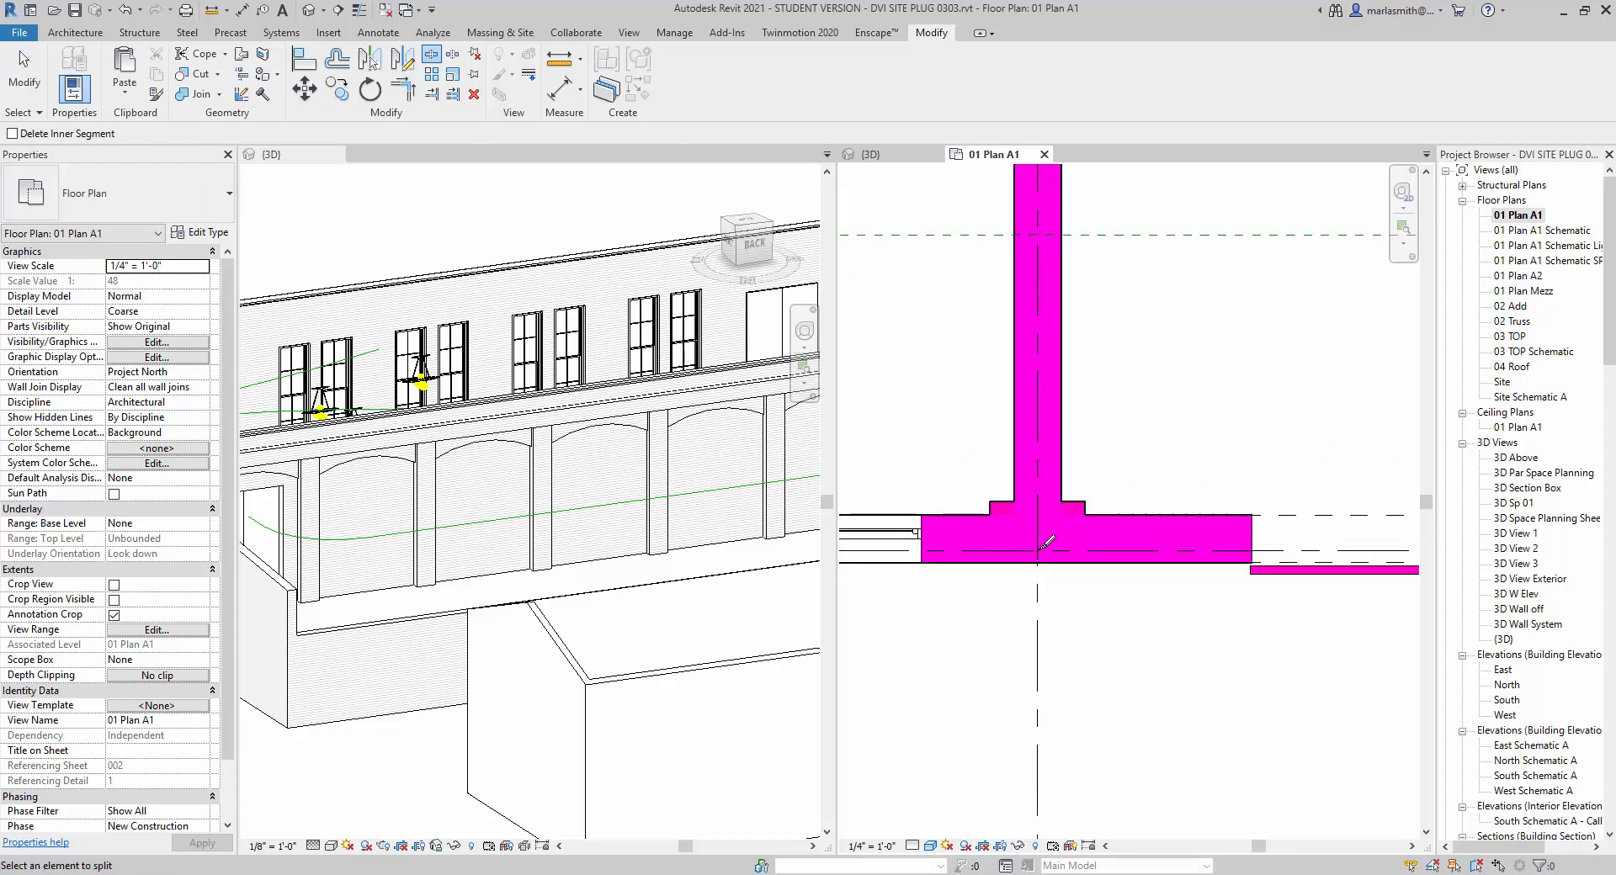
key("Escape")
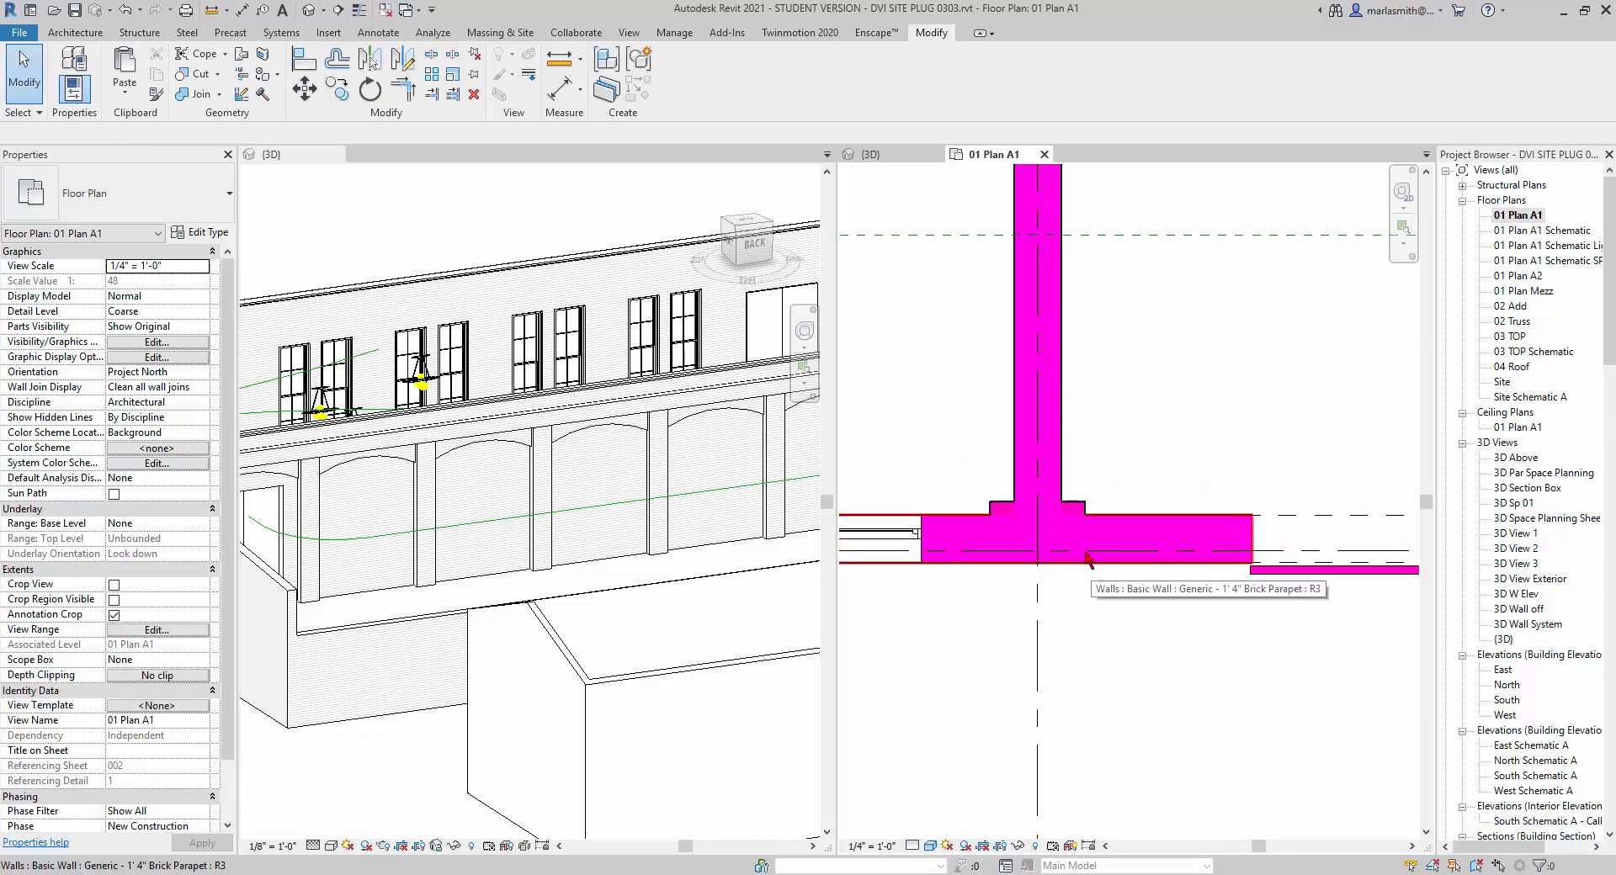
left_click(431, 53)
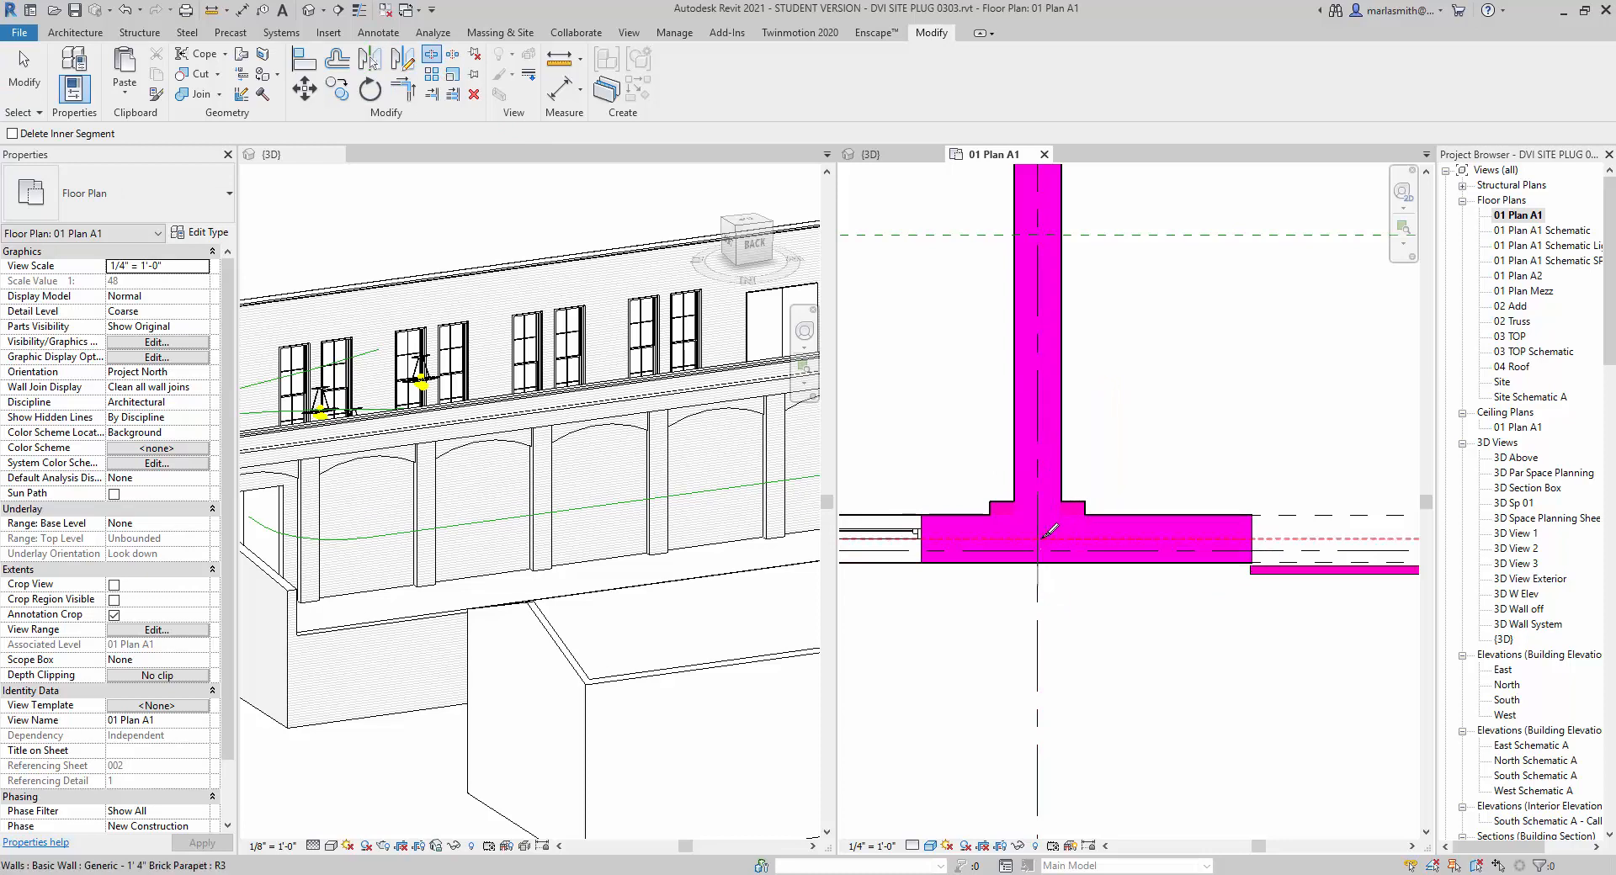
scroll(917, 532, "down", 4)
scroll(904, 528, "down", 3)
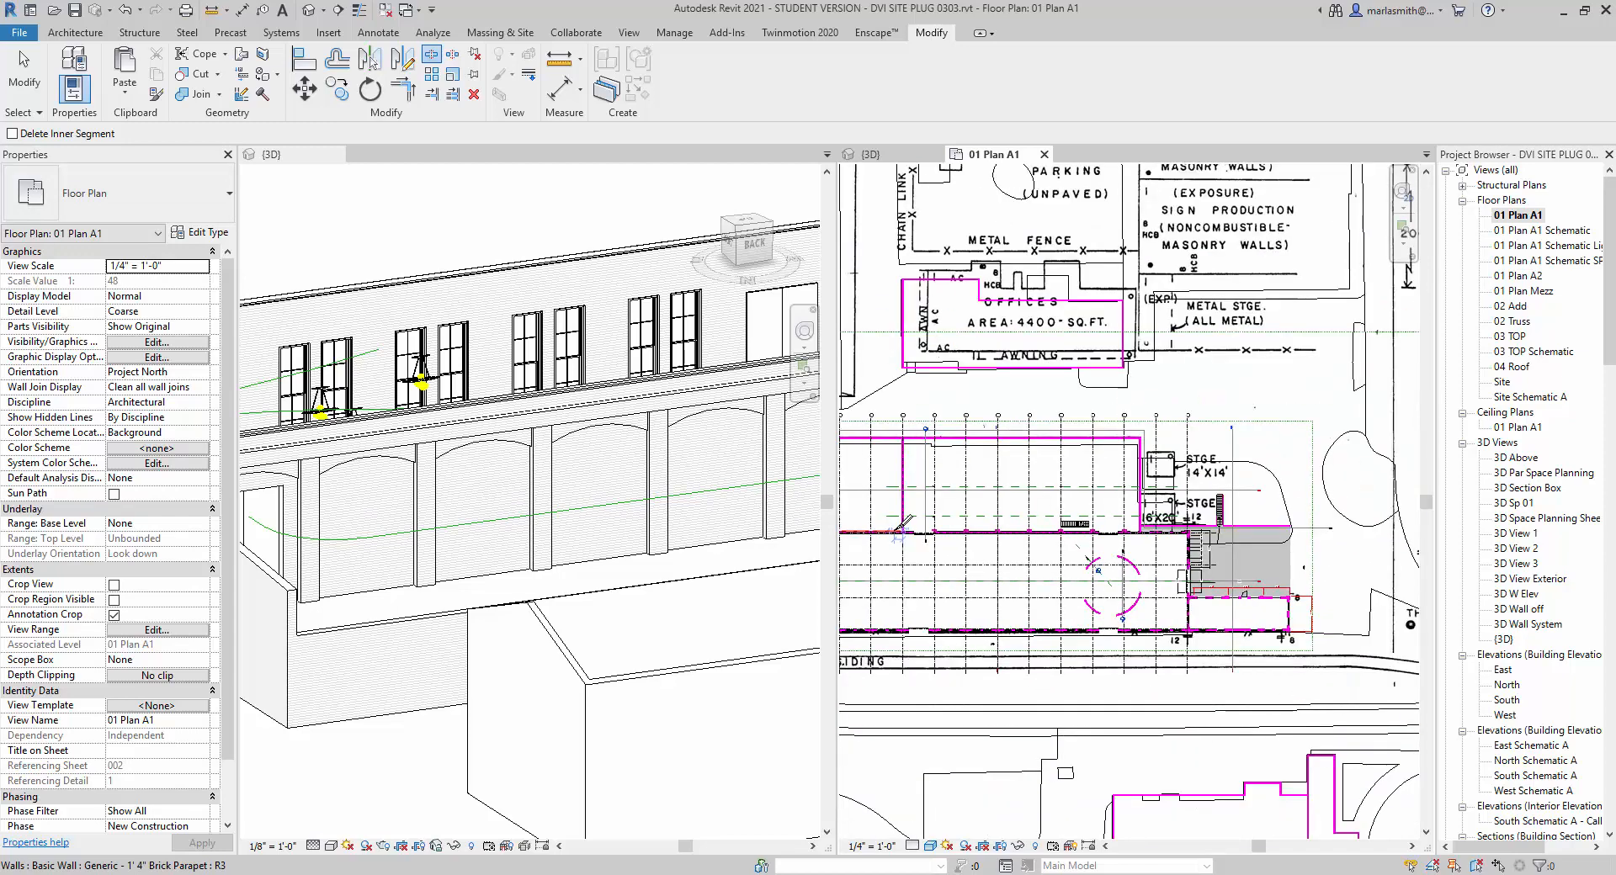
scroll(1170, 531, "up", 6)
scroll(1170, 530, "up", 4)
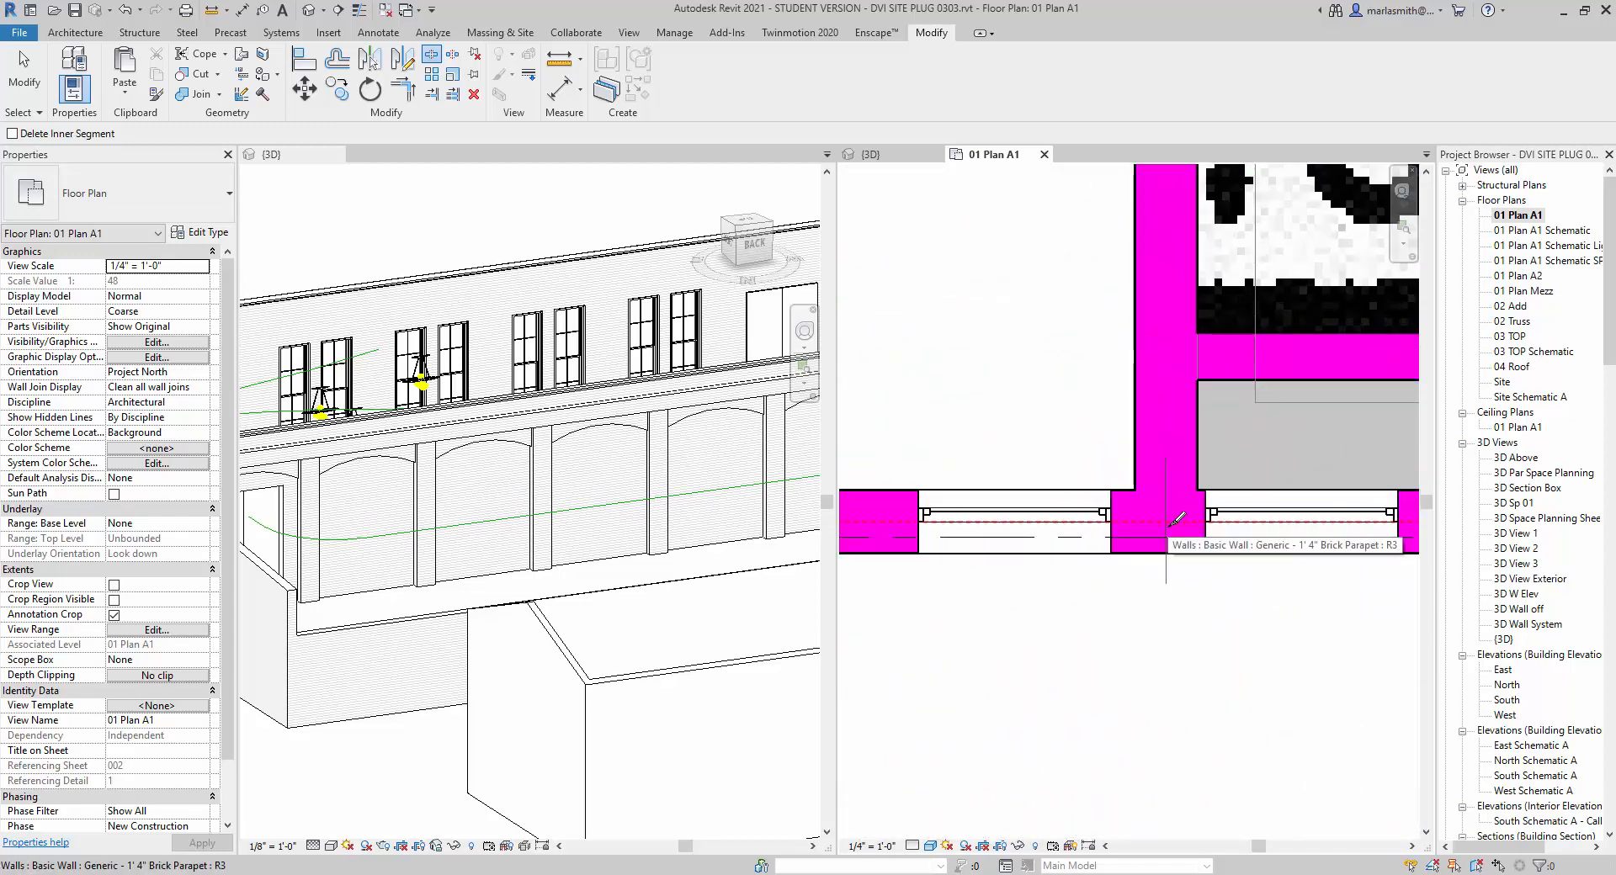
left_click(1167, 527)
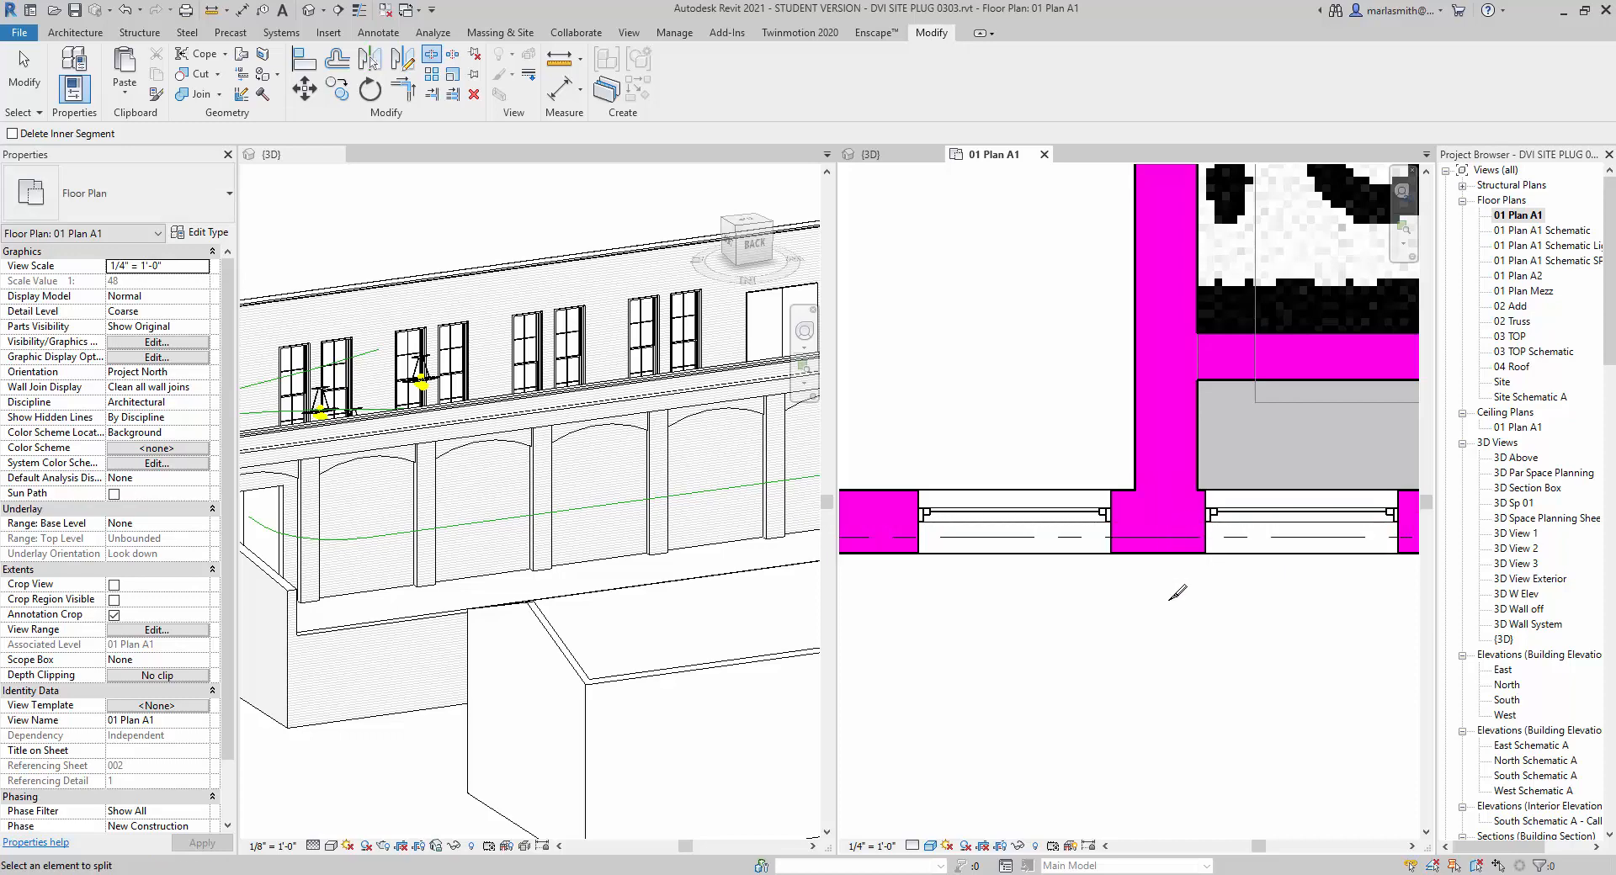
key("Escape")
Select the split parapet wall segment along the recess and check its extent on the floor plan.
left_click(1138, 569)
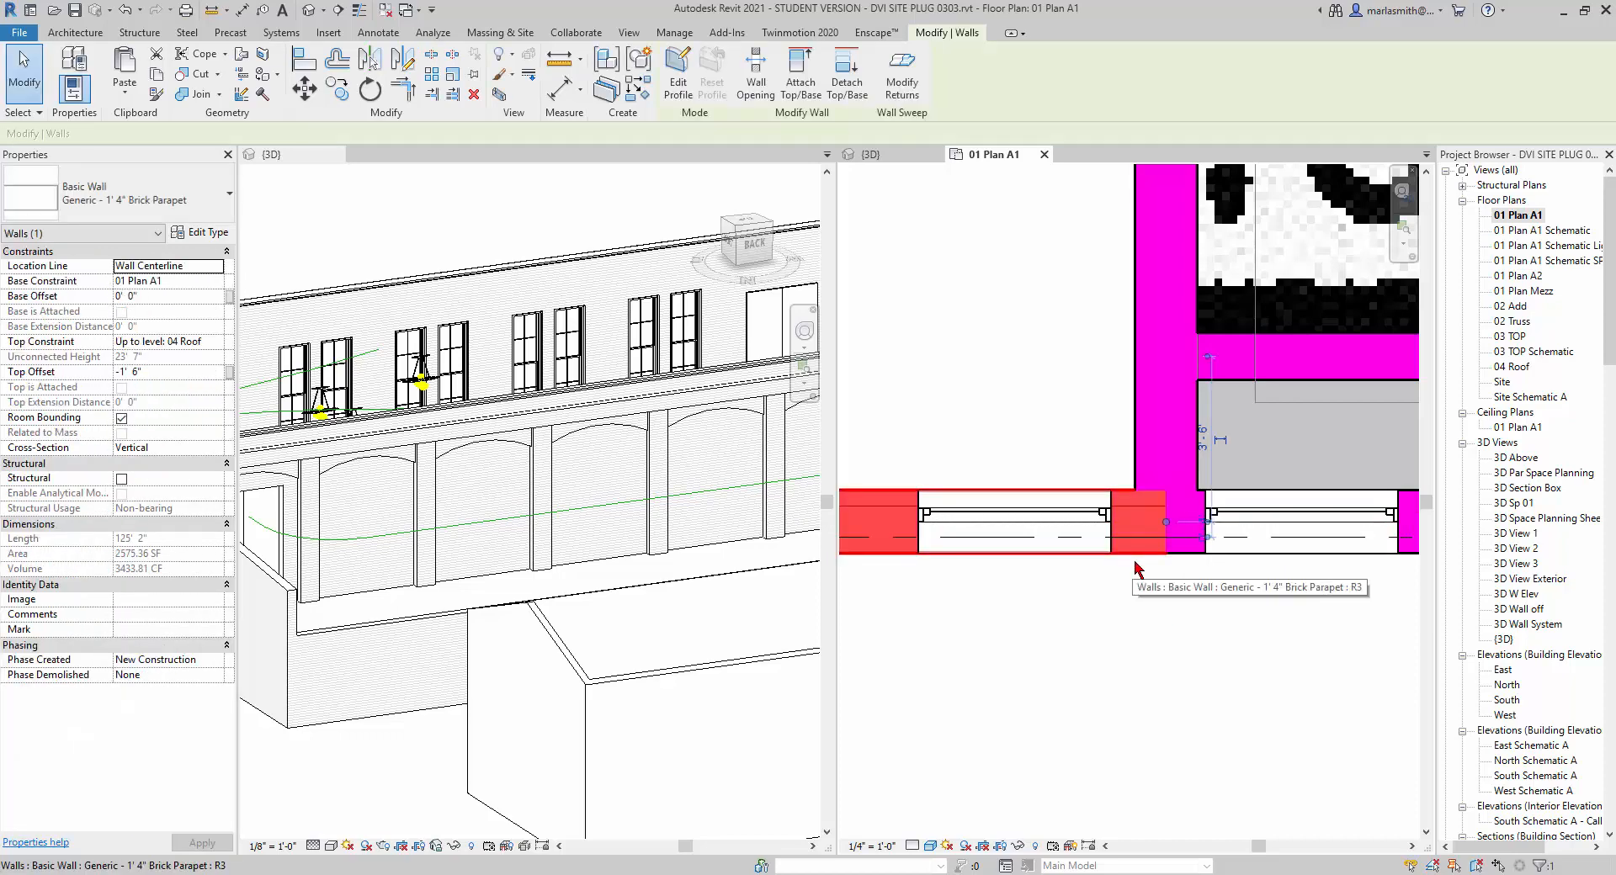
scroll(1237, 589, "down", 4)
scroll(1252, 600, "down", 5)
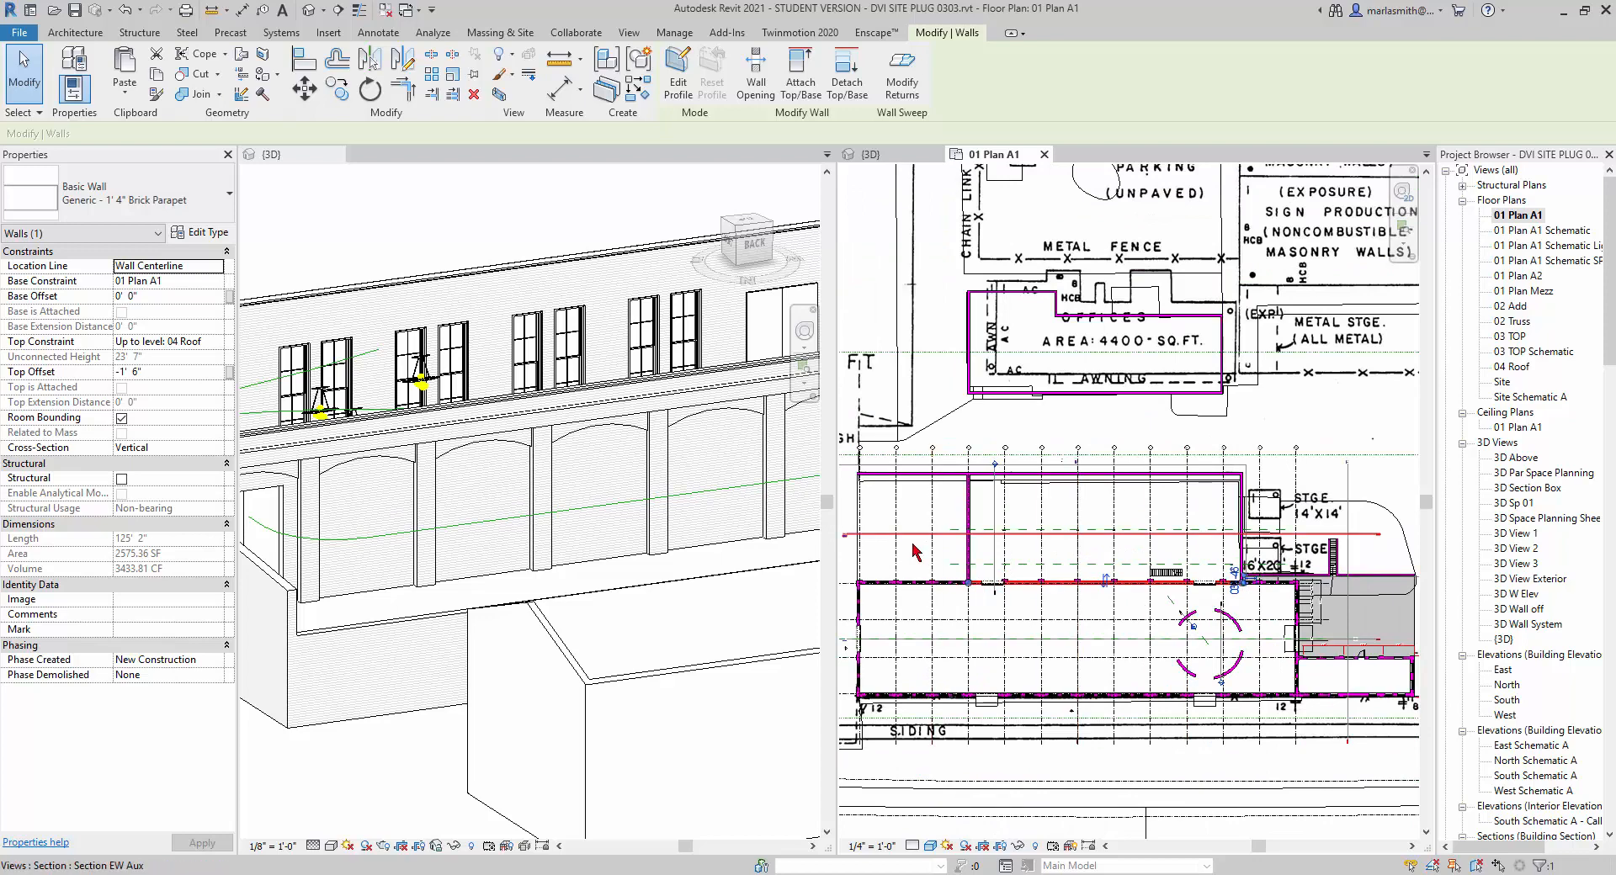
scroll(917, 551, "up", 5)
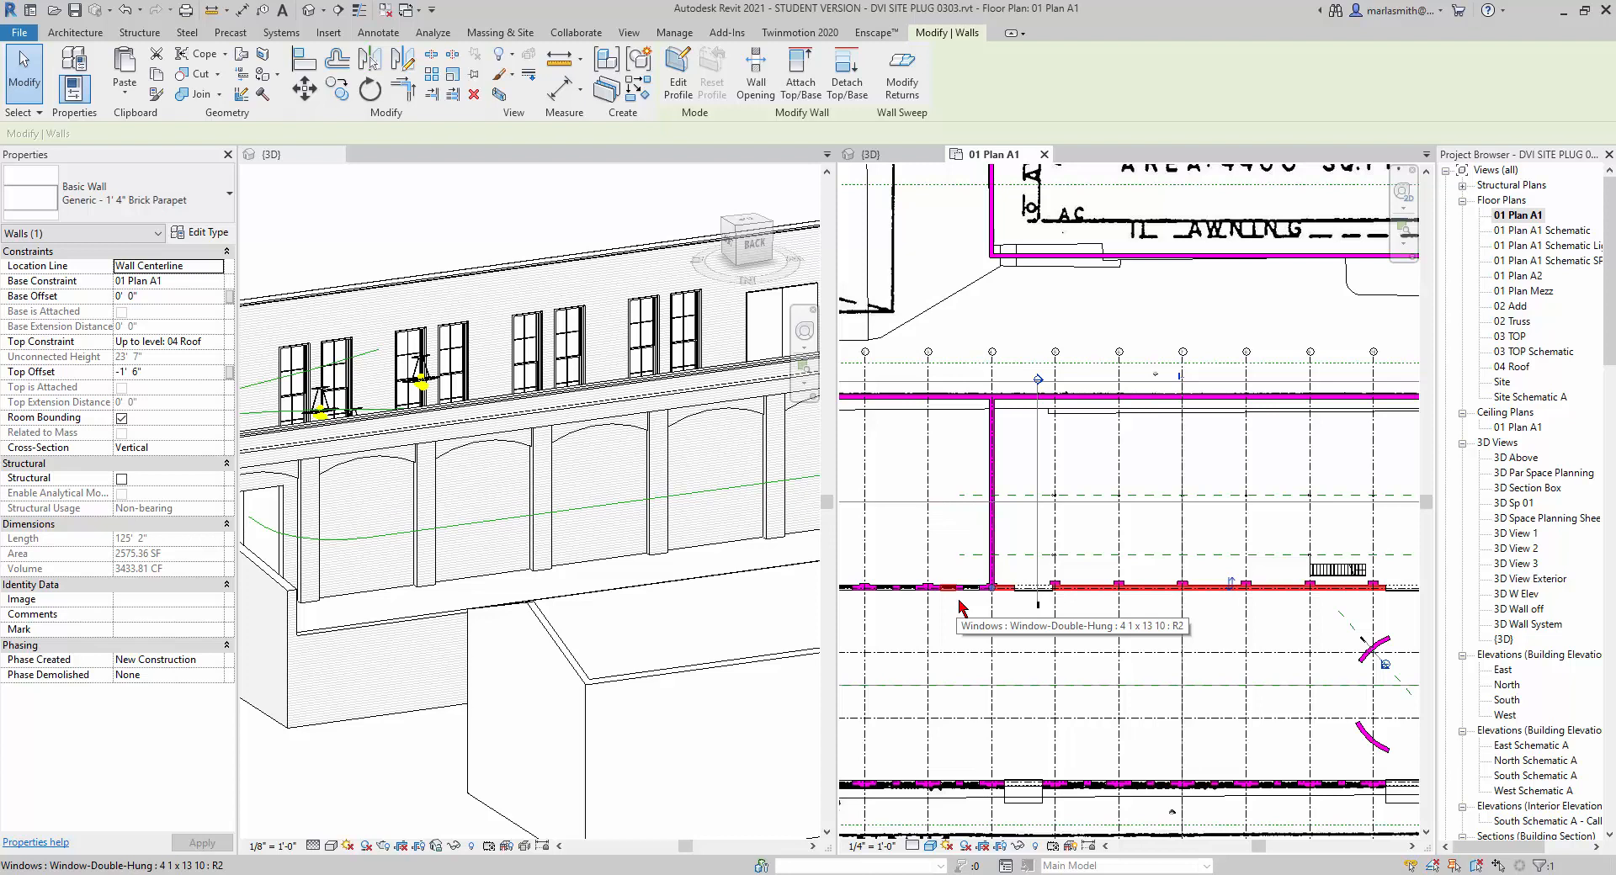
scroll(1018, 599, "up", 2)
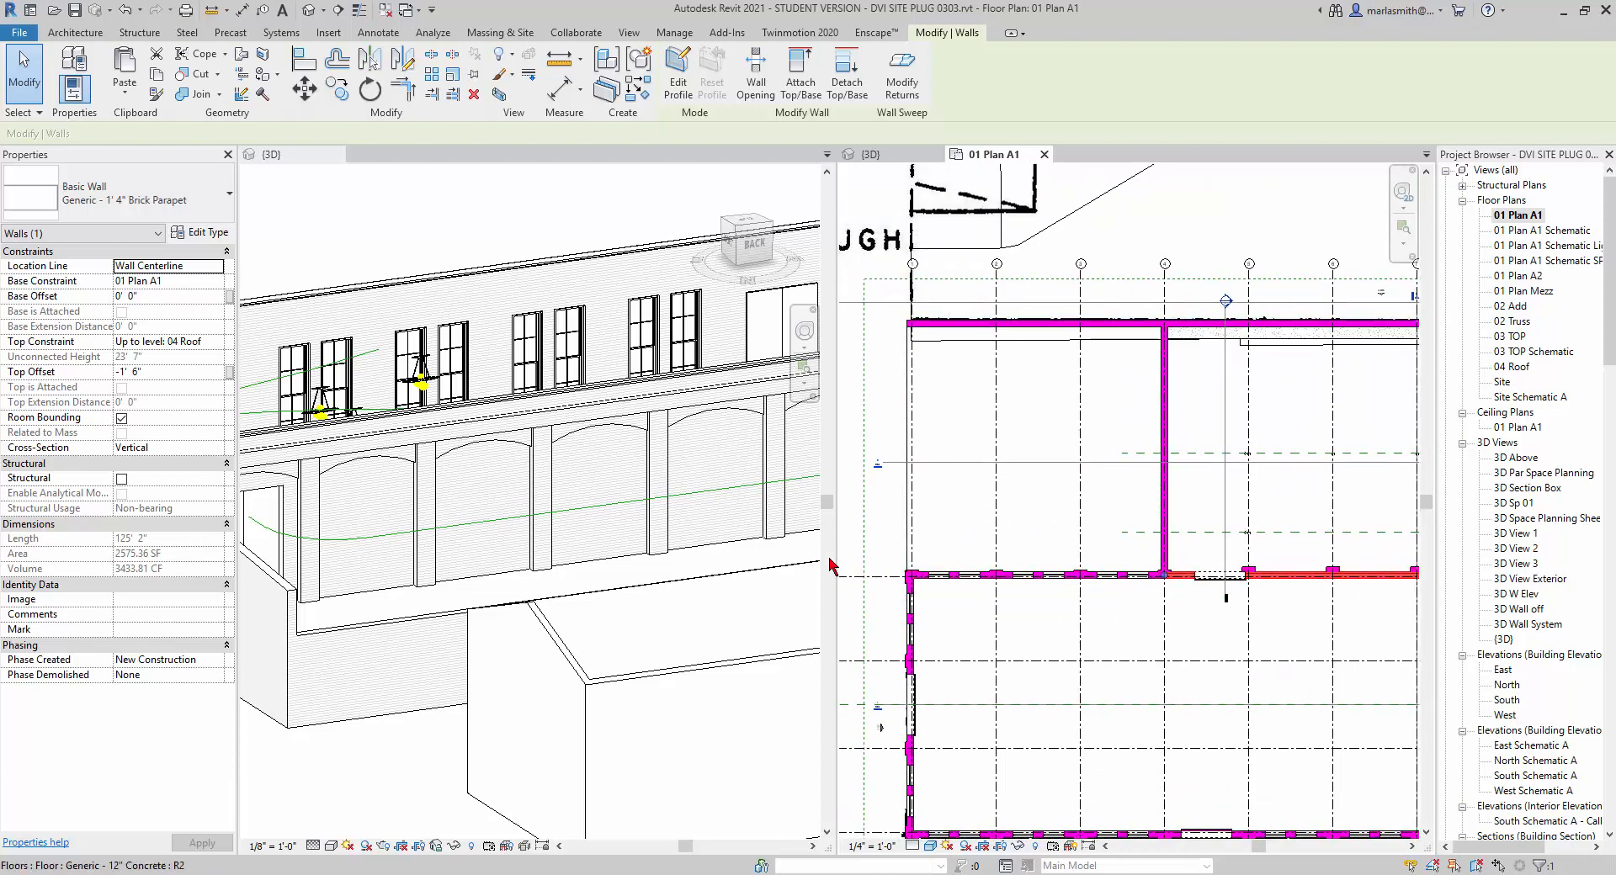
left_click(1131, 628)
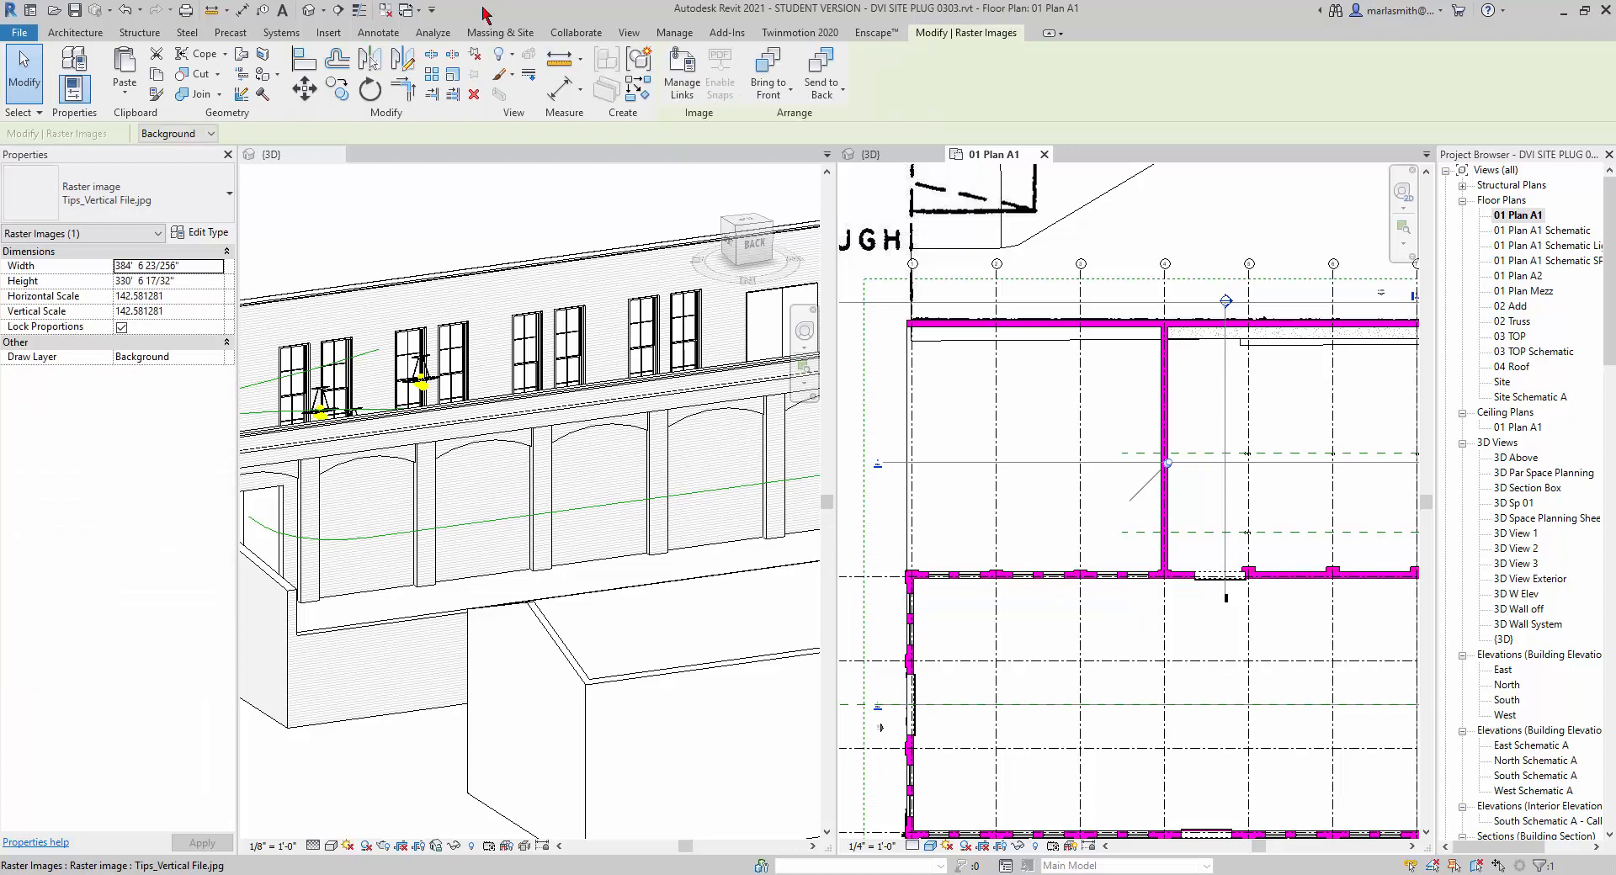
Return to the default 3D view and compare the parapet wall above the arches with the one in the 0504 Arches model.
left_click(311, 17)
scroll(1052, 425, "down", 3)
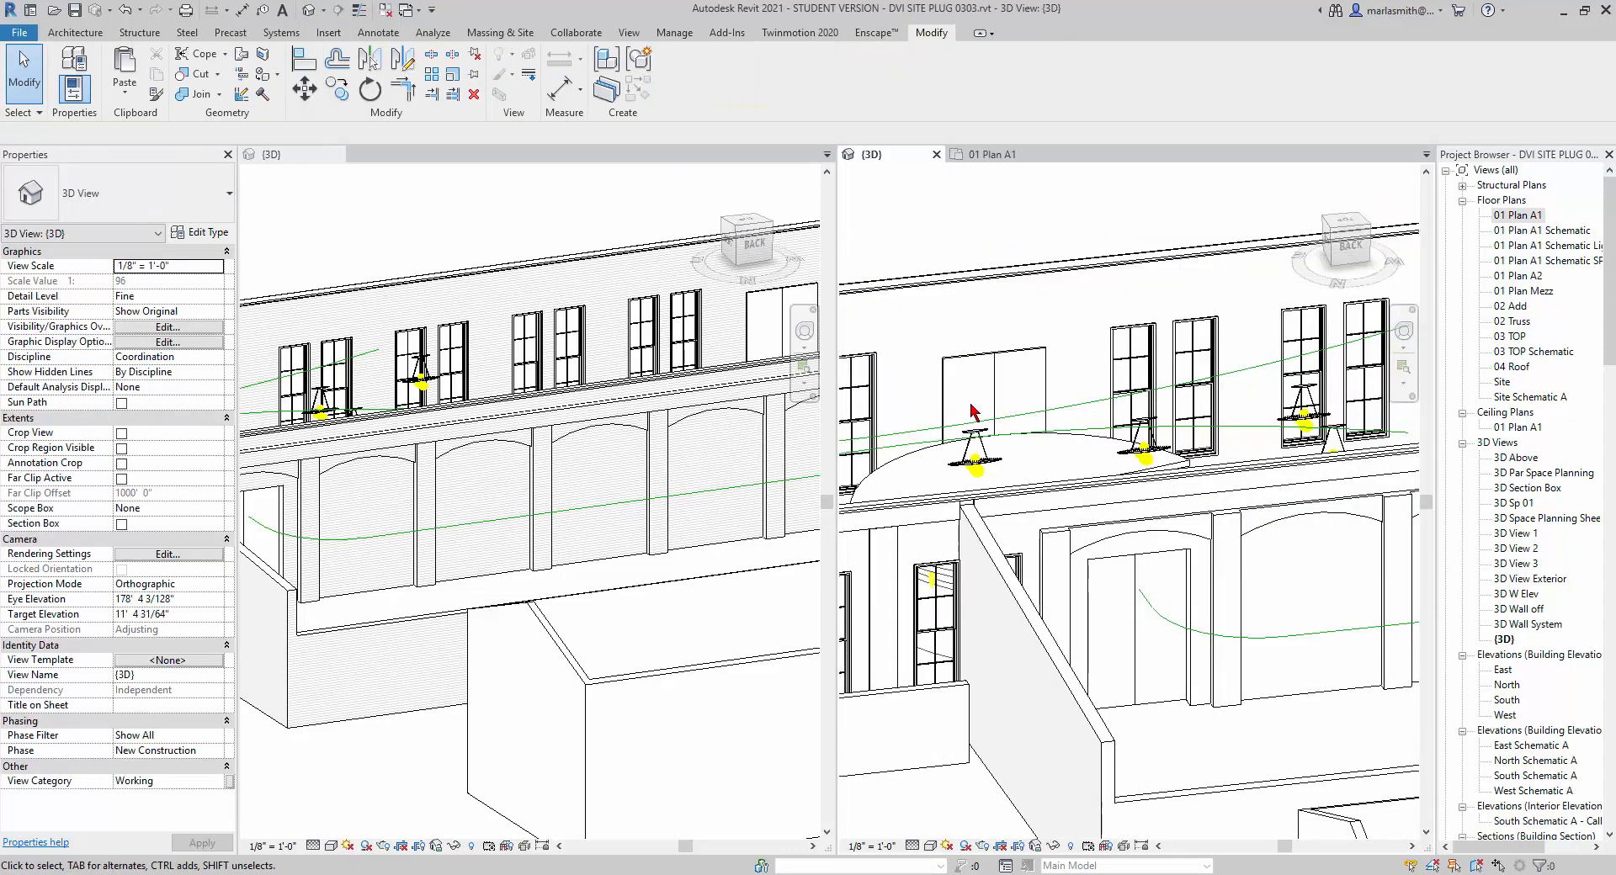
scroll(1052, 425, "up", 6)
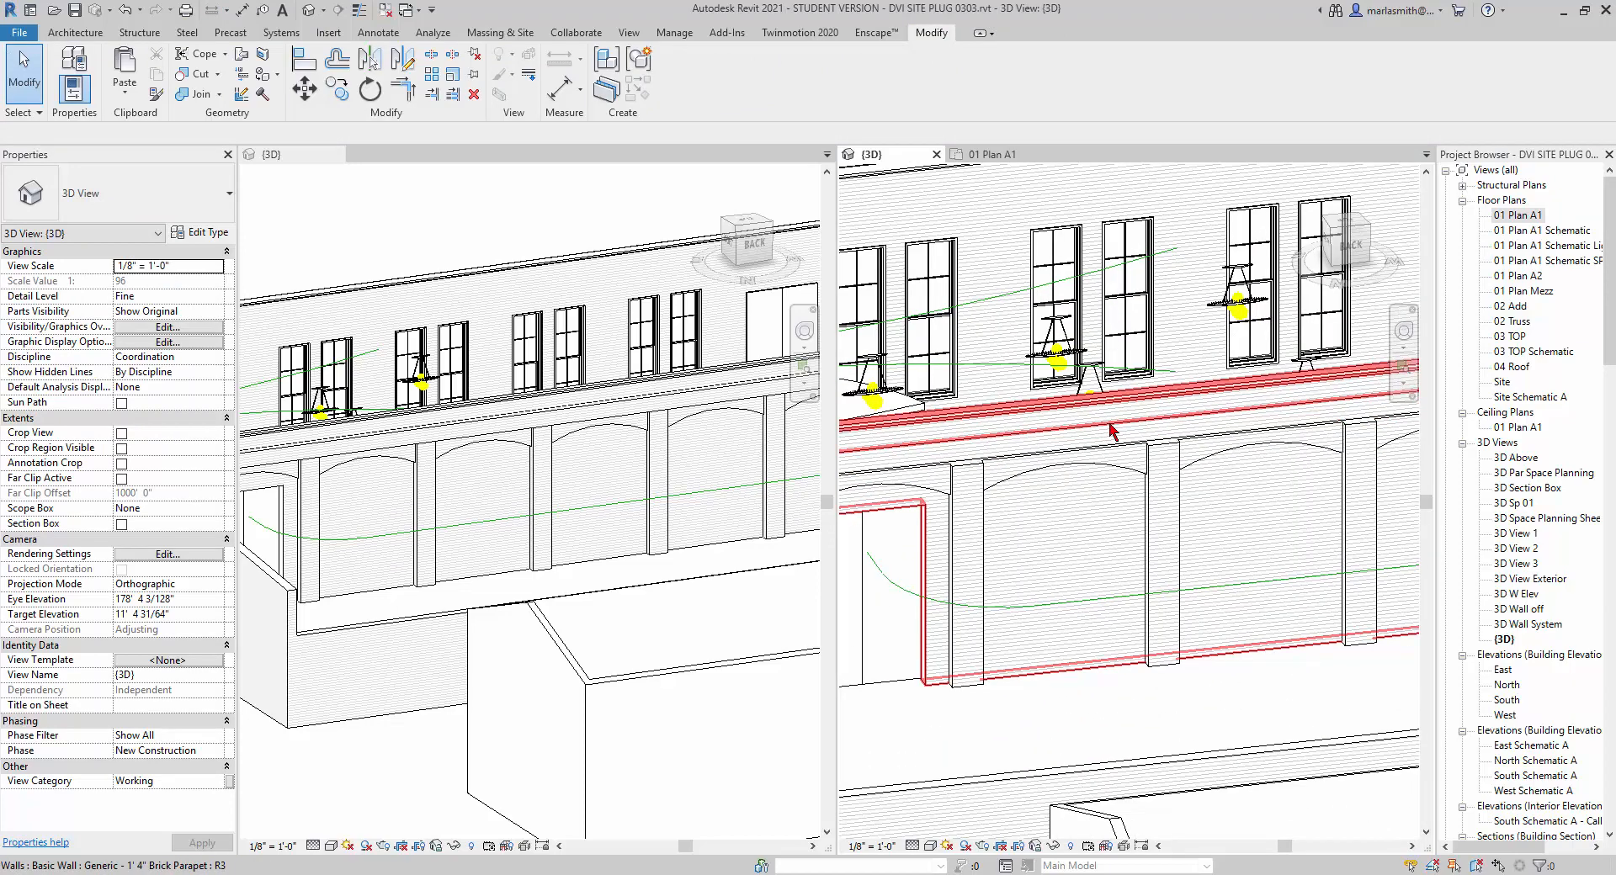
left_click(614, 424)
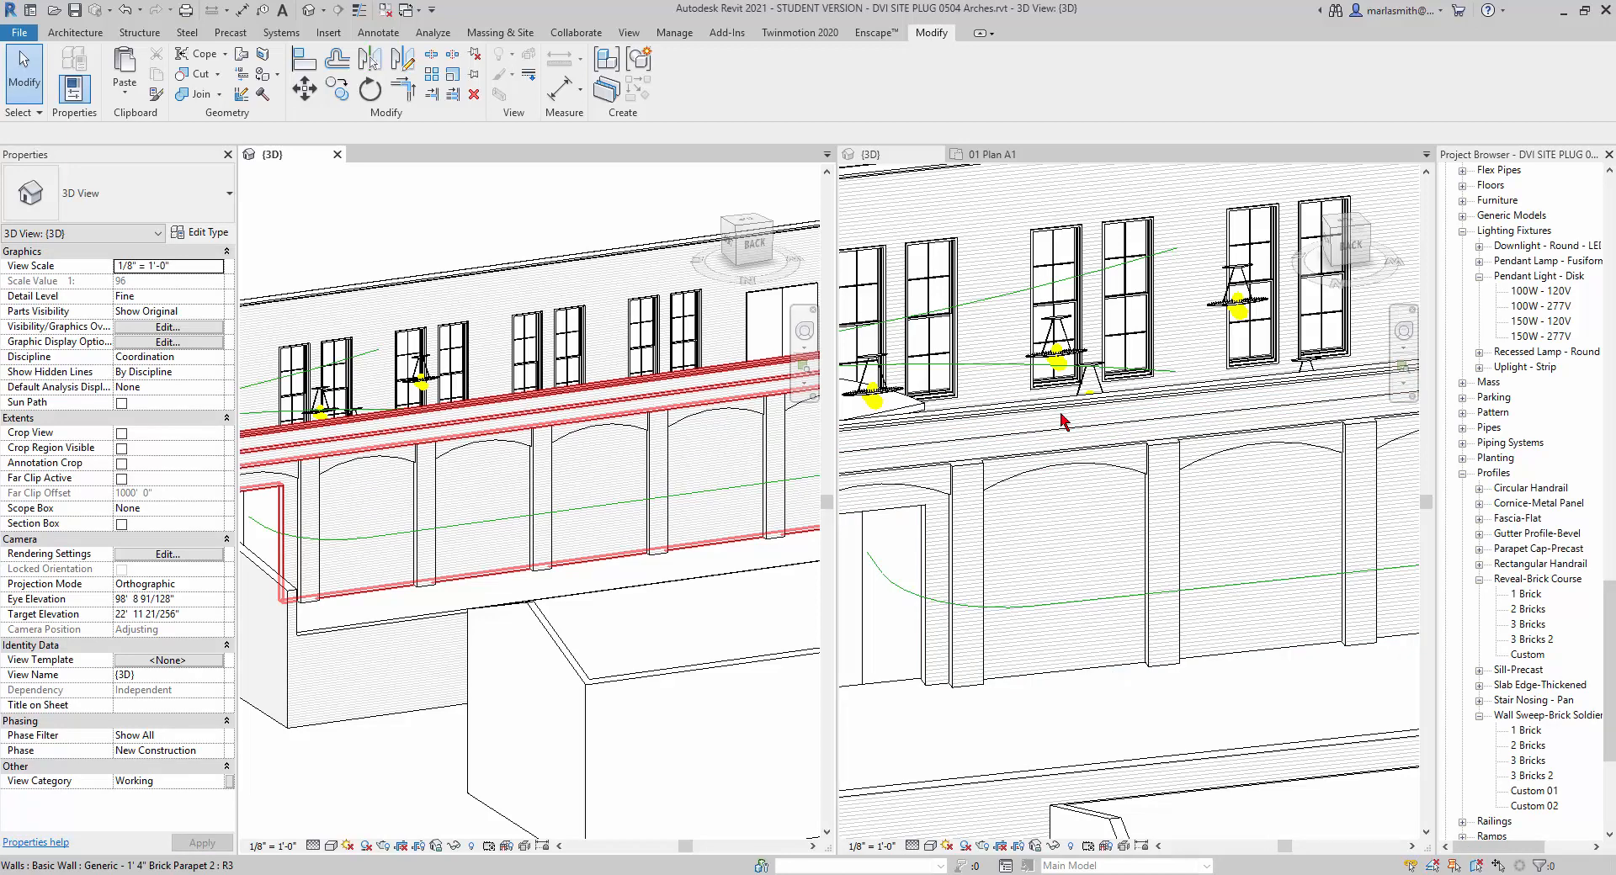
left_click(1086, 438)
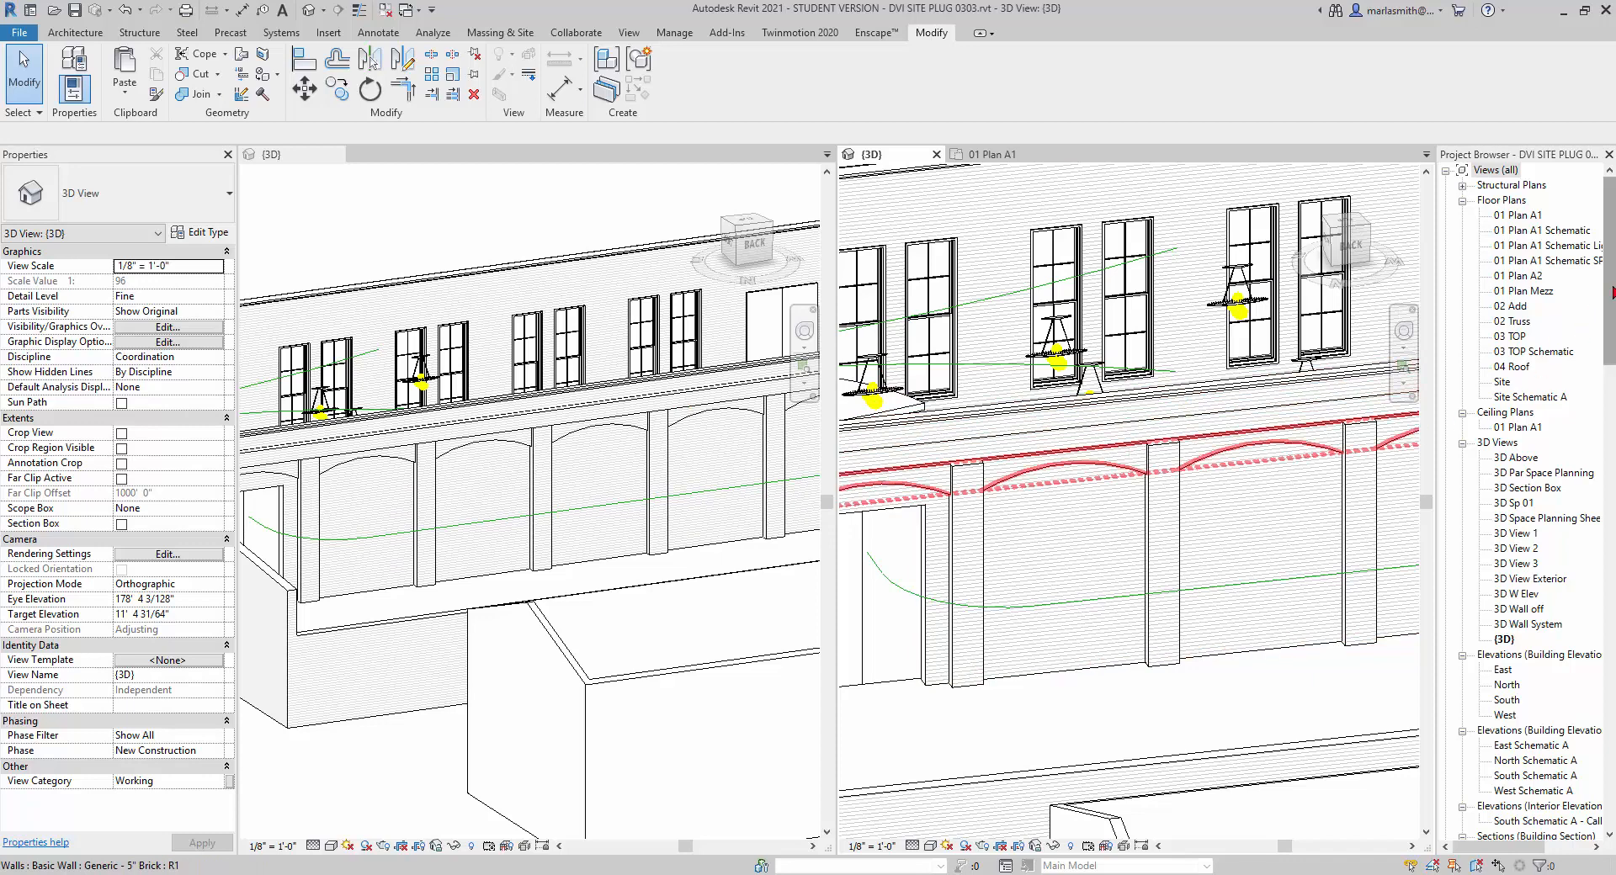
Duplicate the 3 Bricks type of the Wall Sweep-Brick Soldier Course profile as 3 Bricks 2 with a brick depth of 1 1.
scroll(1524, 505, "down", 10)
scroll(1523, 505, "down", 10)
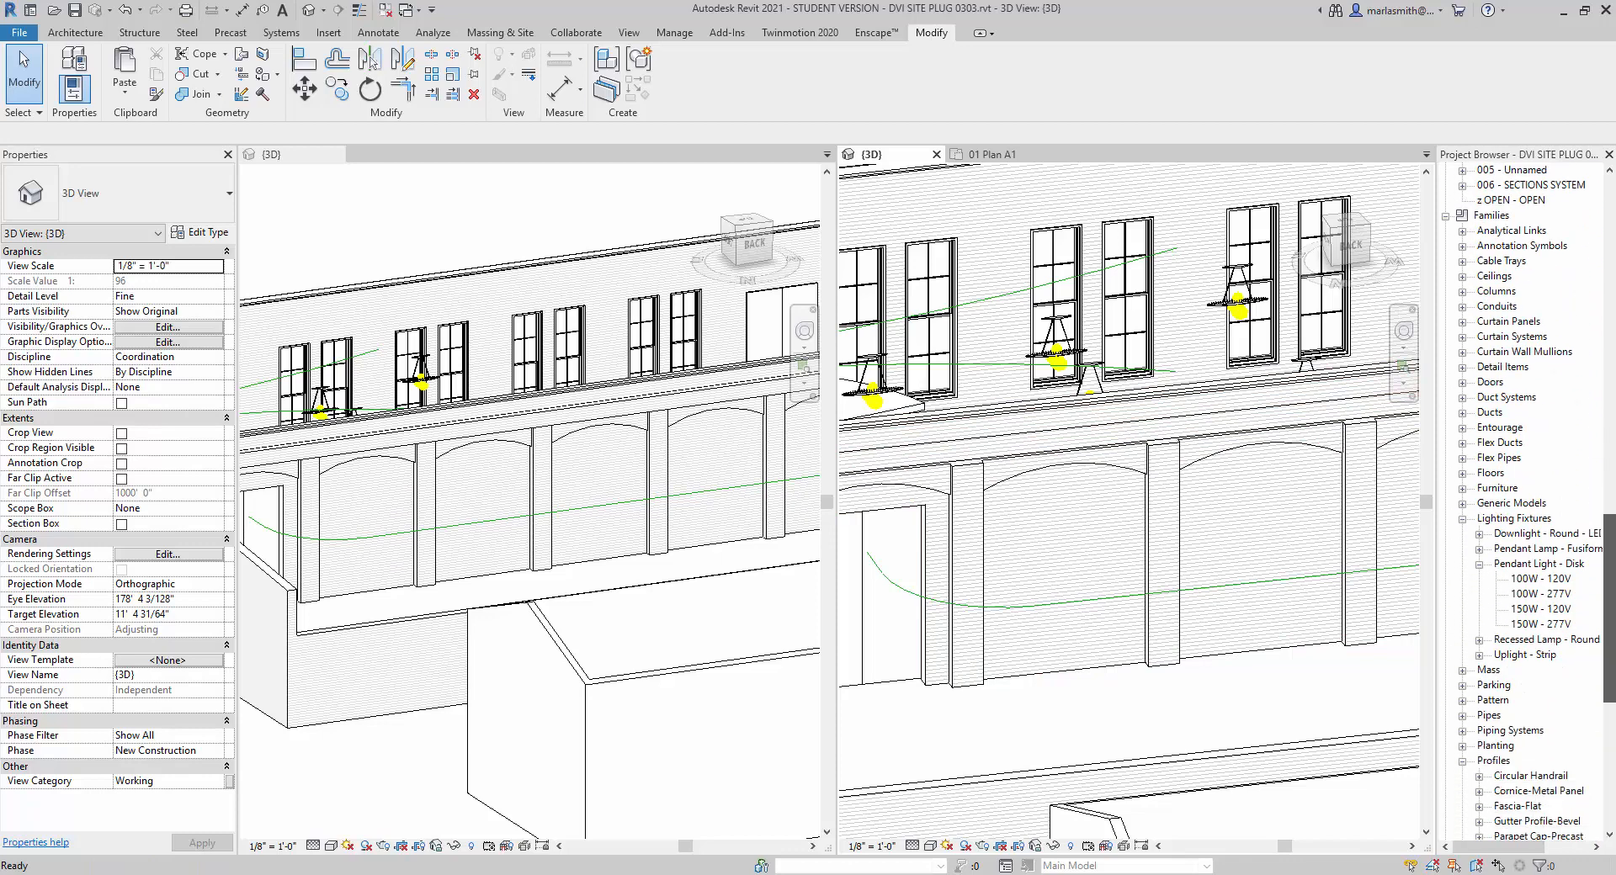
scroll(1561, 711, "down", 7)
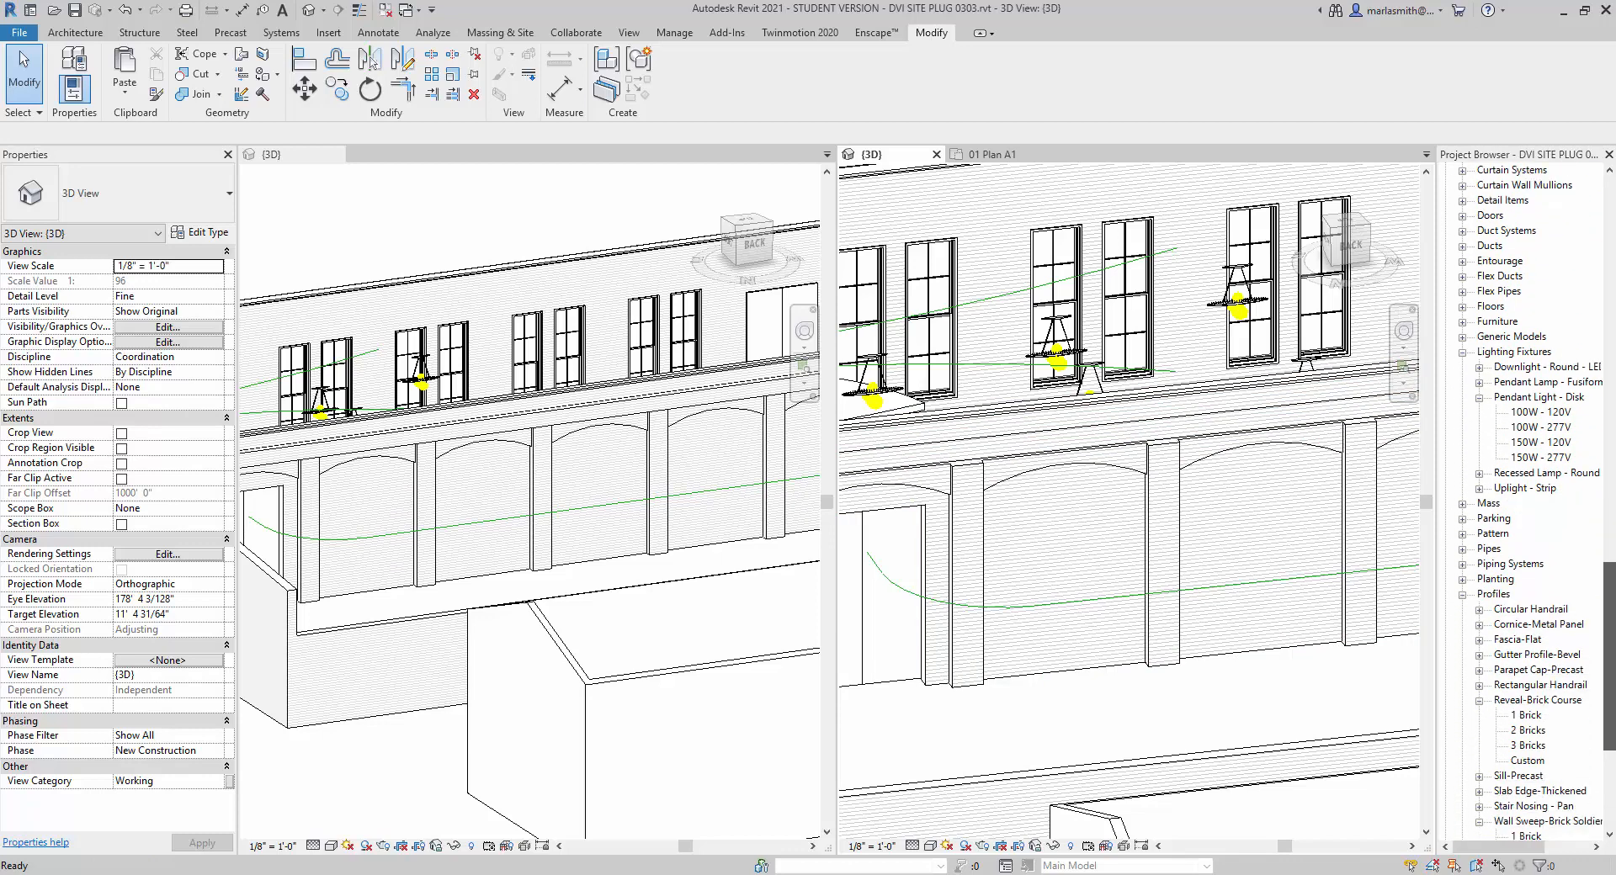
left_click(1562, 712)
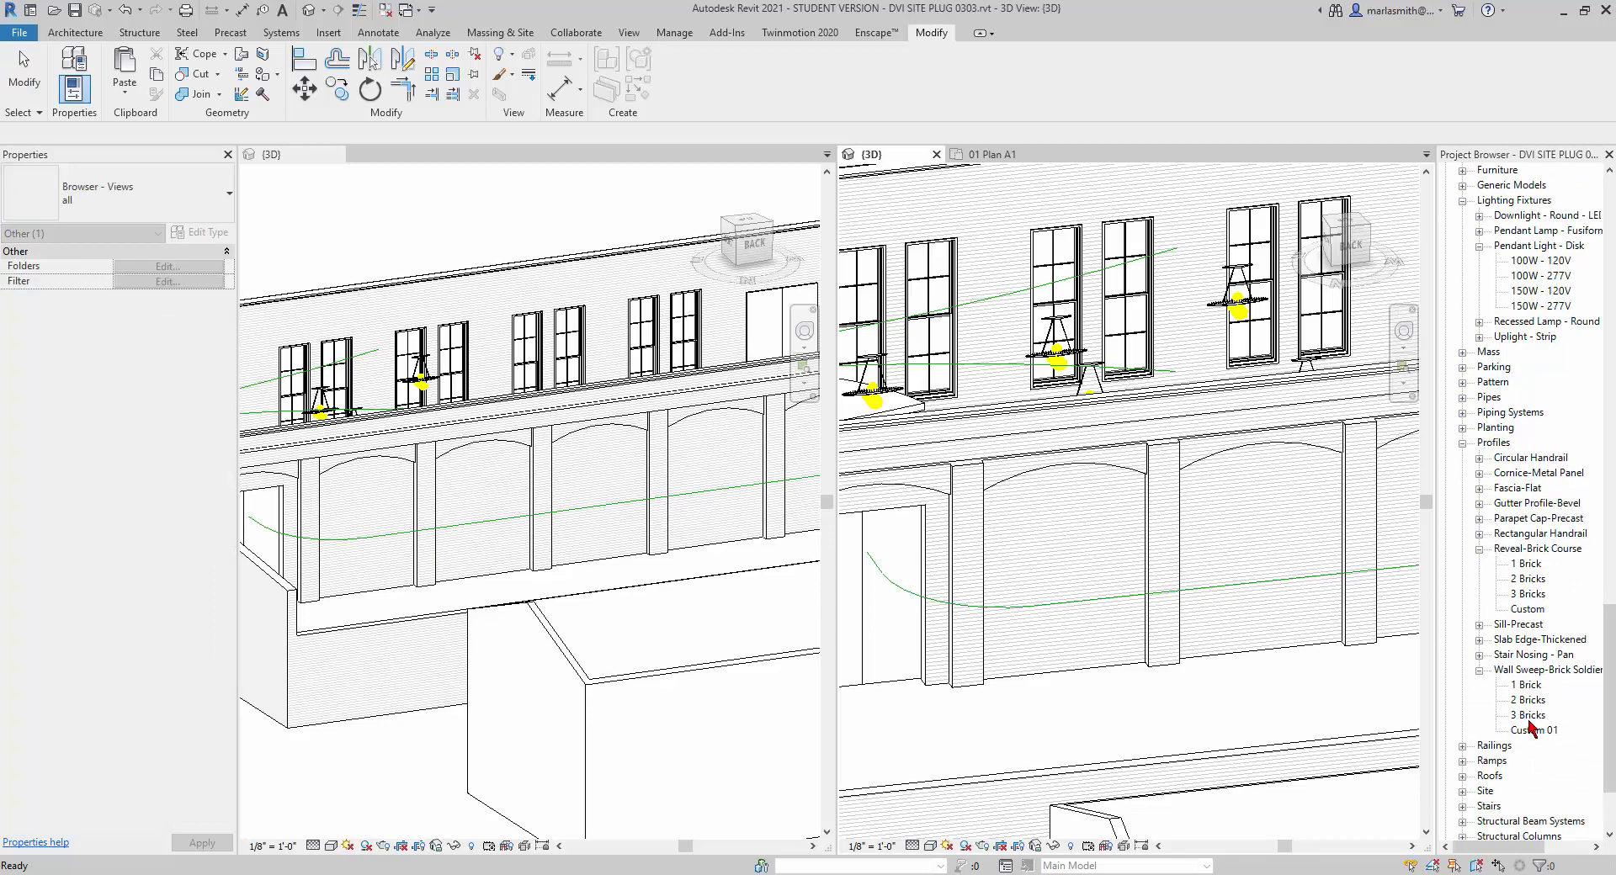
double_click(1528, 717)
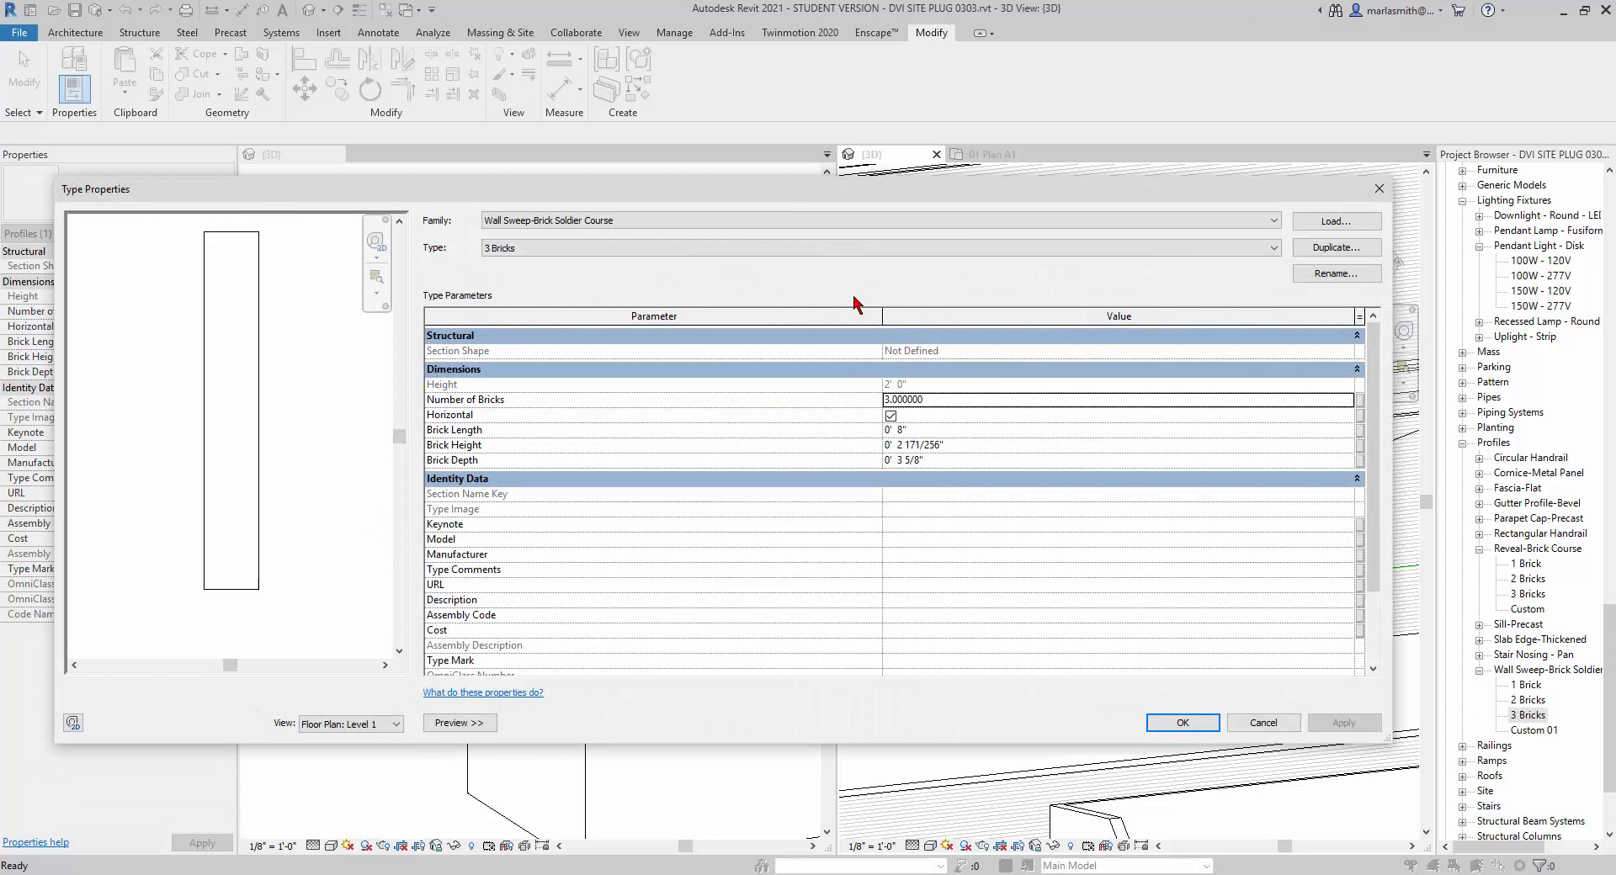
left_click(1336, 247)
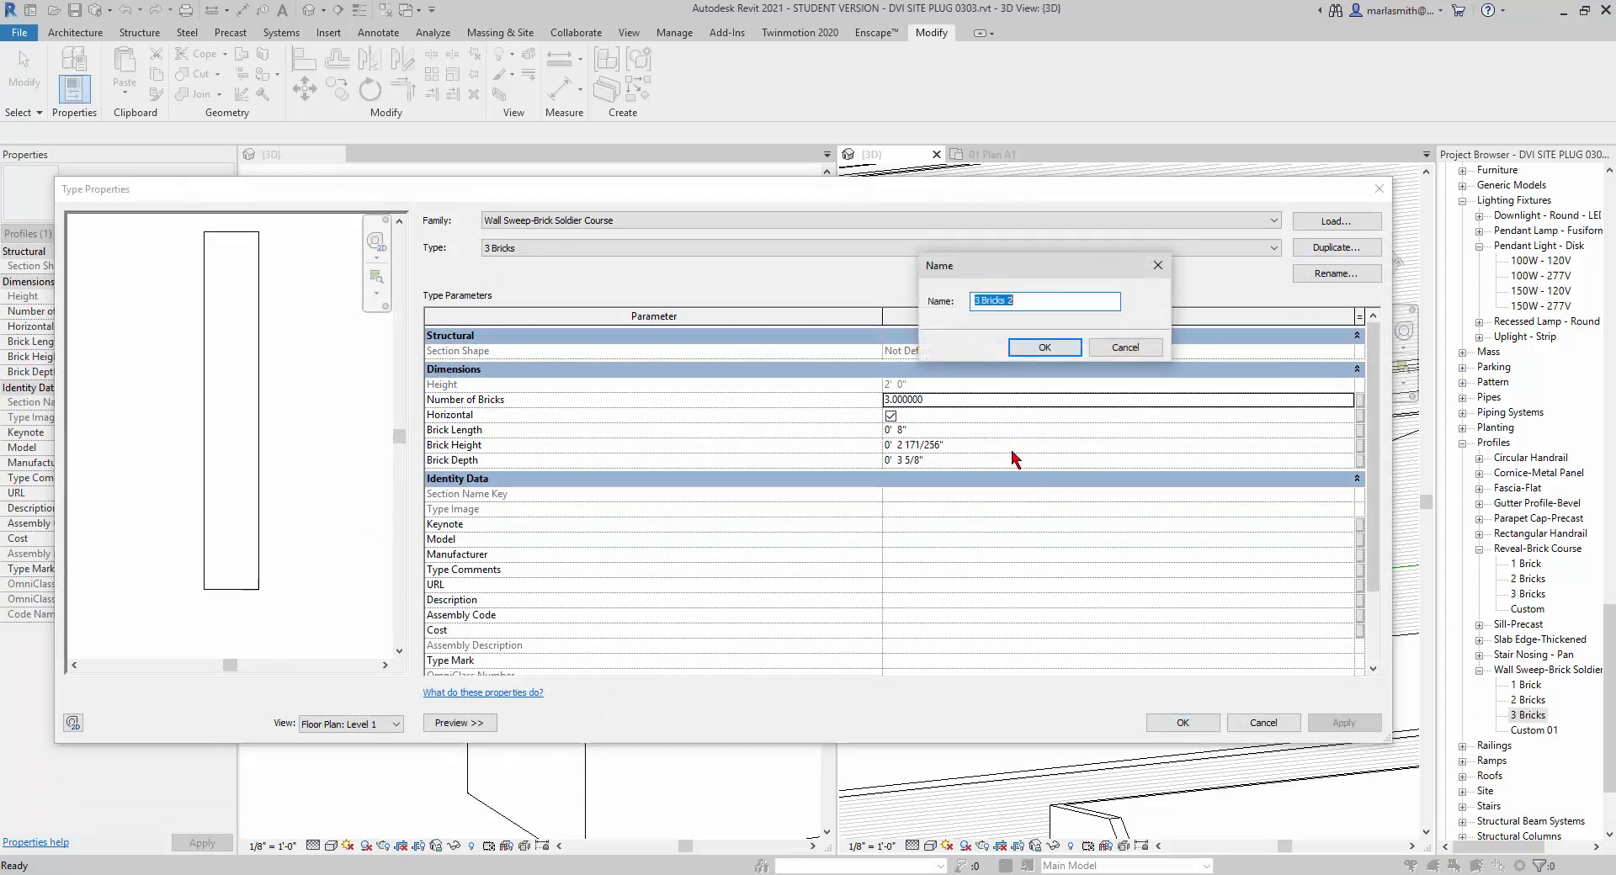
left_click(1044, 348)
left_click(961, 461)
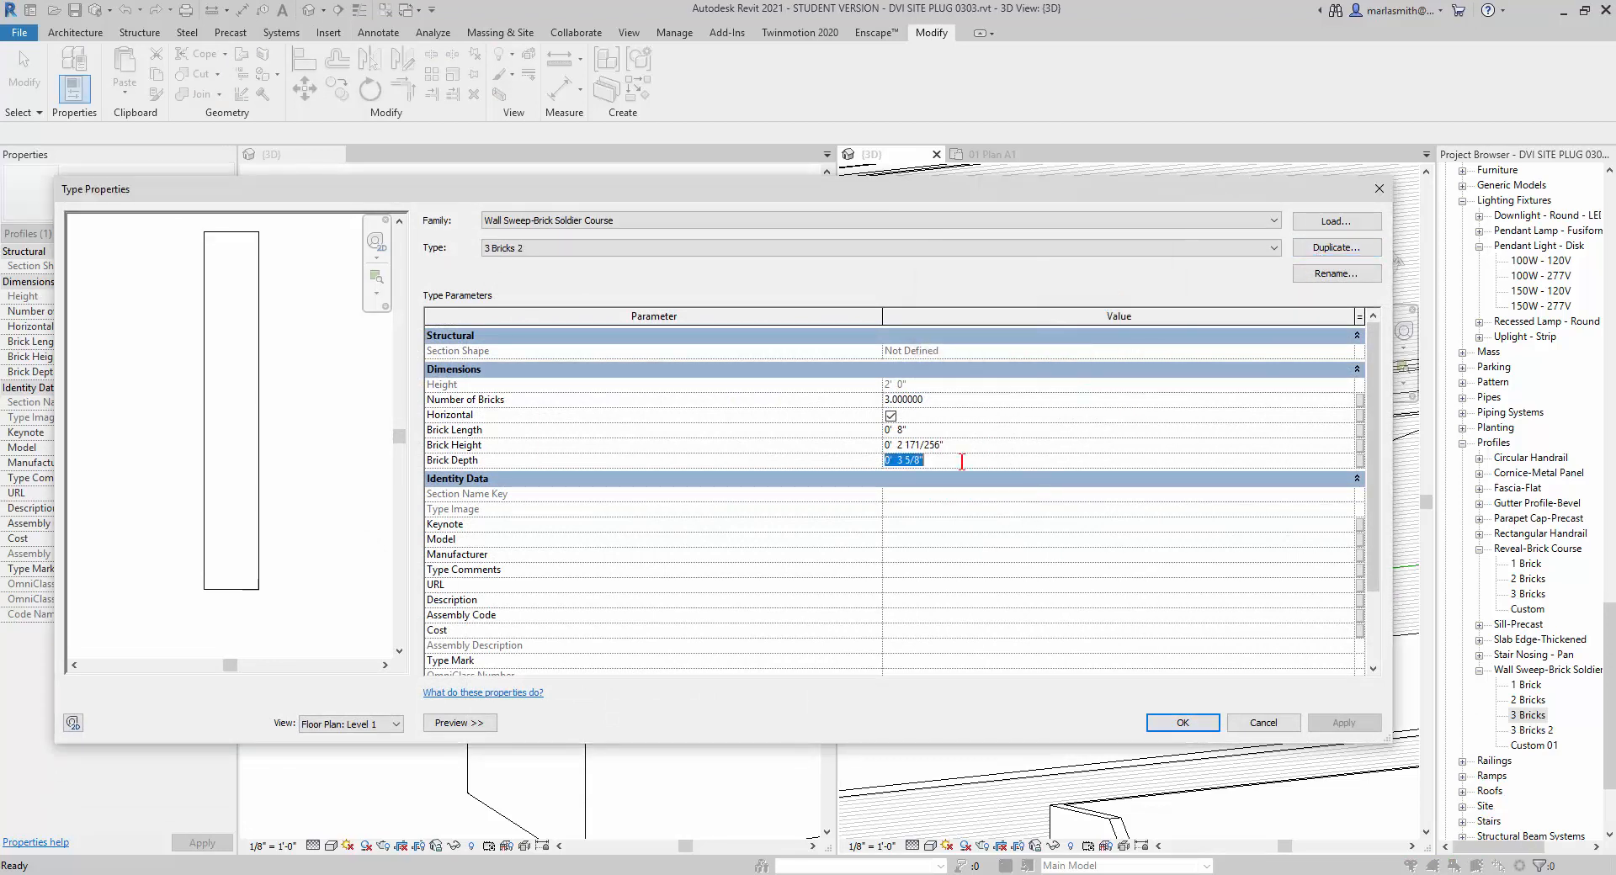
left_click(1195, 724)
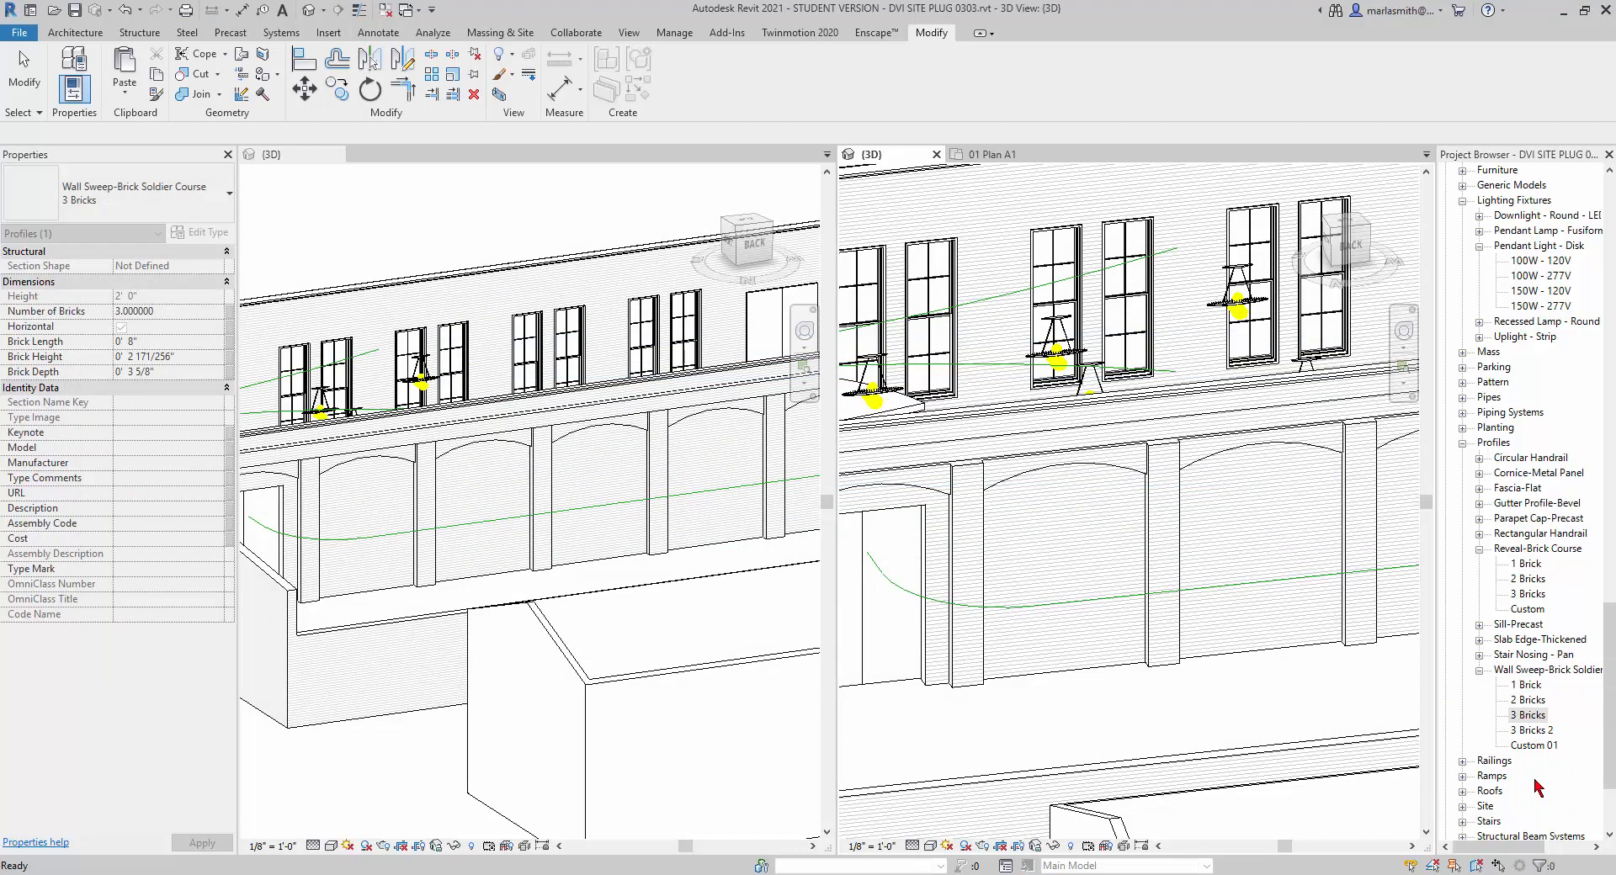
Duplicate the type of the parapet wall behind the arches as Generic - 1' 4" Brick Parapet 2.
left_click(1044, 448)
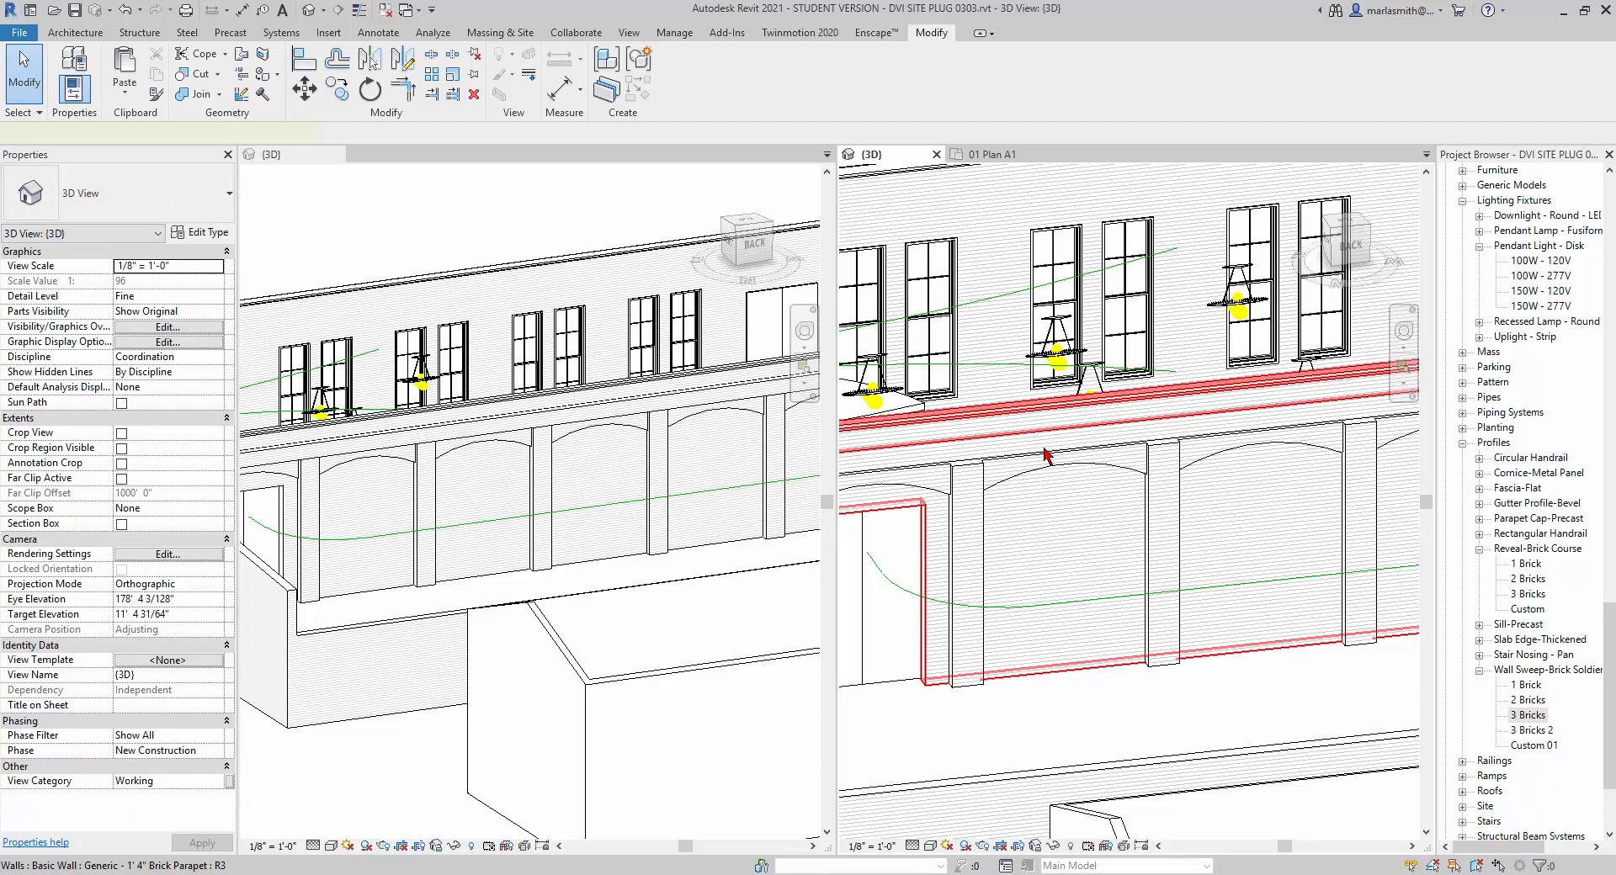
left_click(1043, 448)
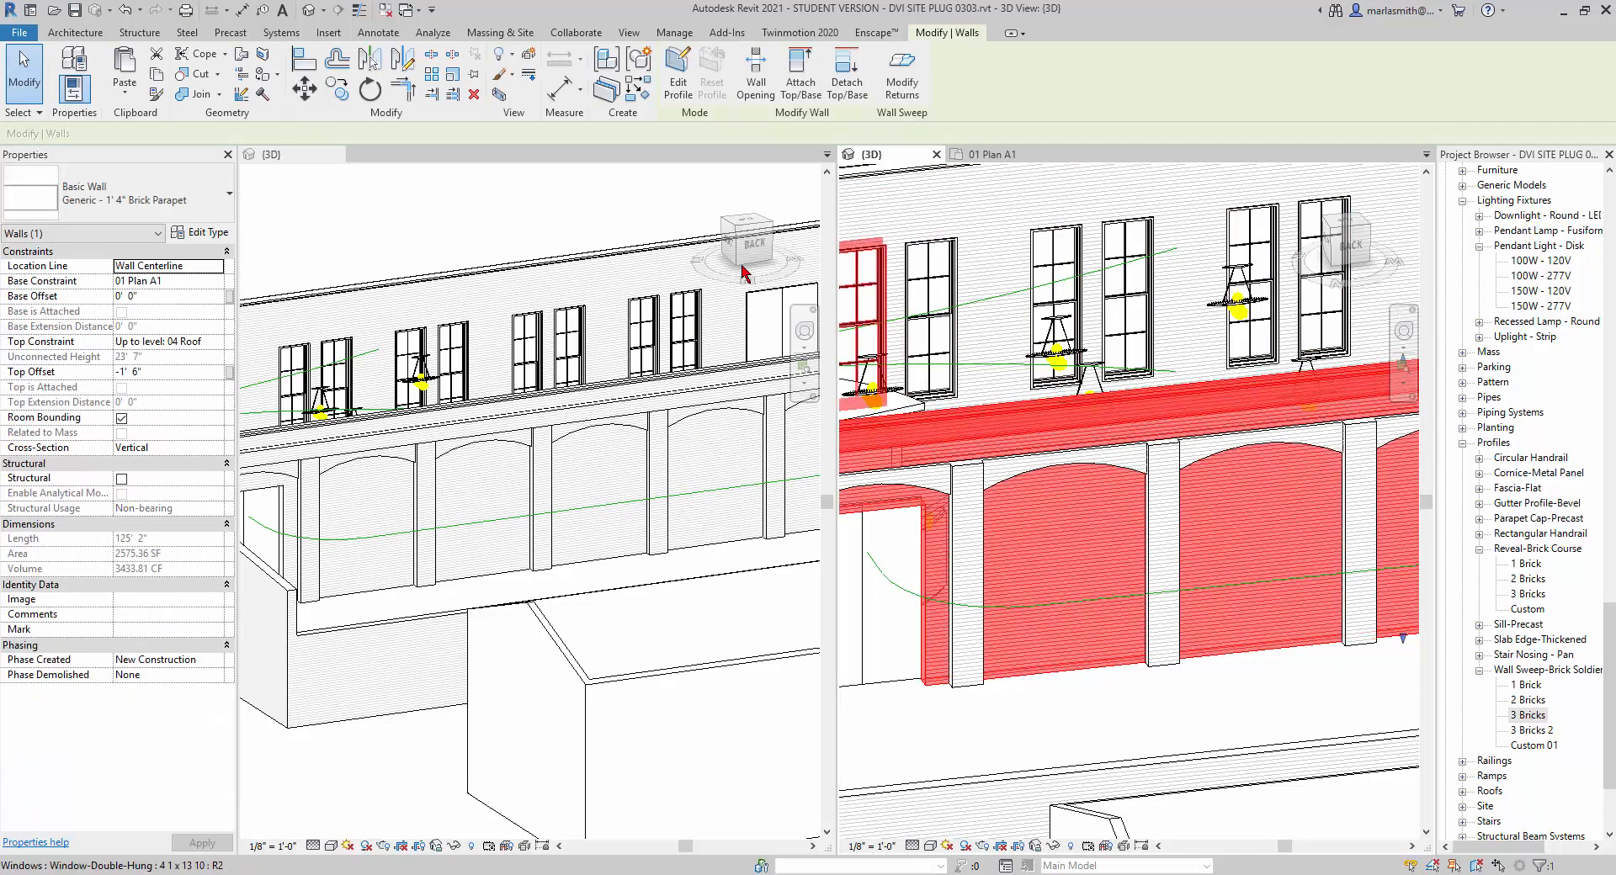
left_click(206, 233)
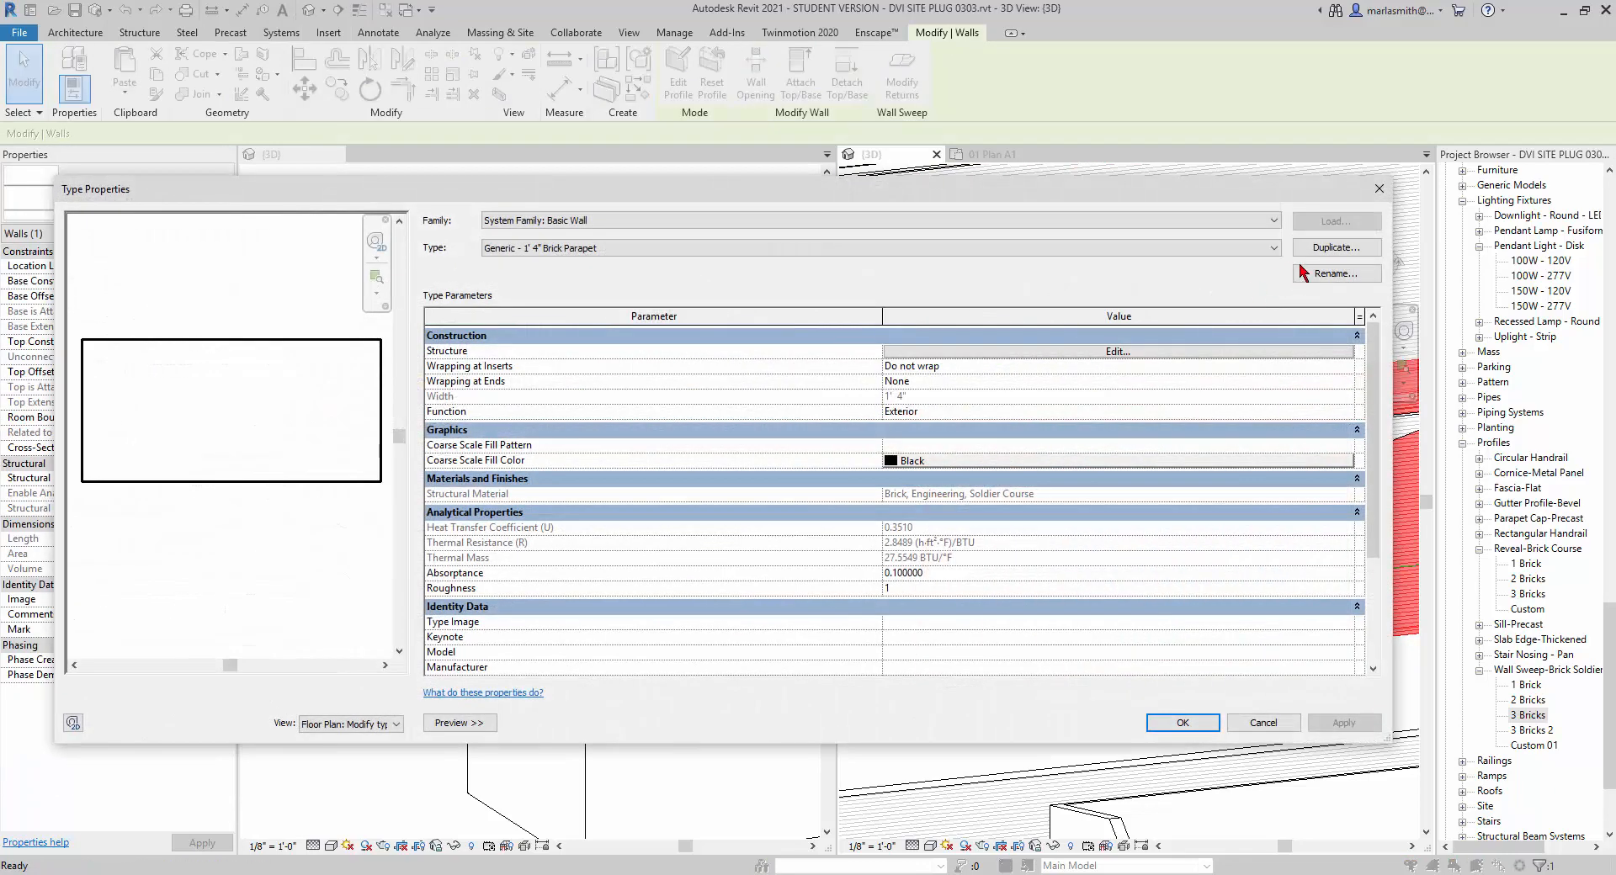
left_click(1335, 248)
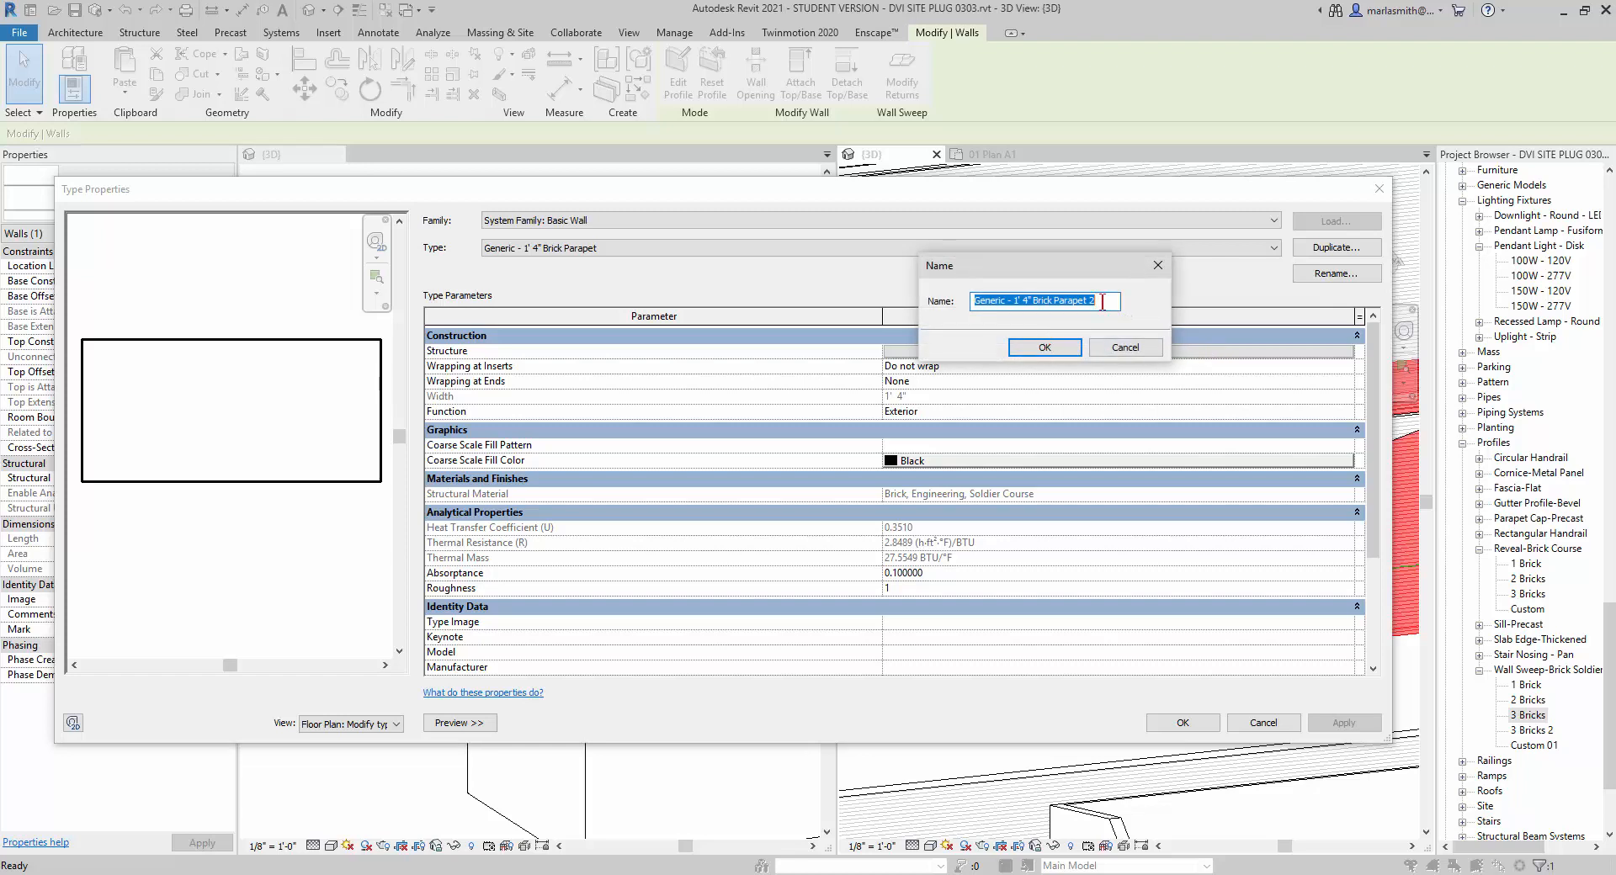
left_click(1045, 346)
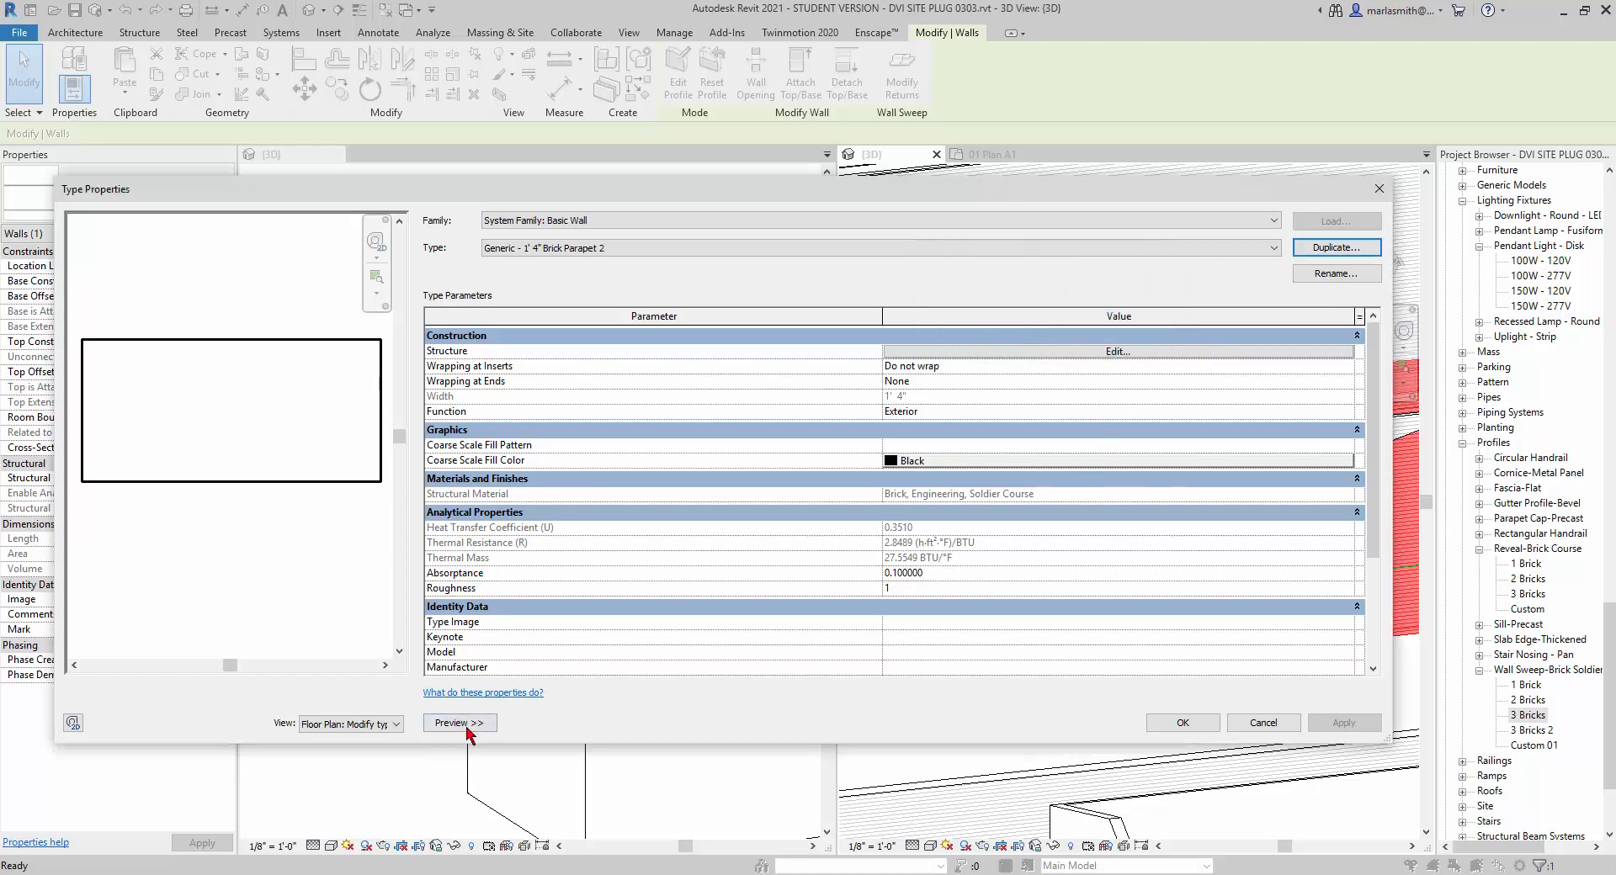
Switch the new wall type's preview to the section view for modifying type attributes.
left_click(467, 729)
left_click(285, 724)
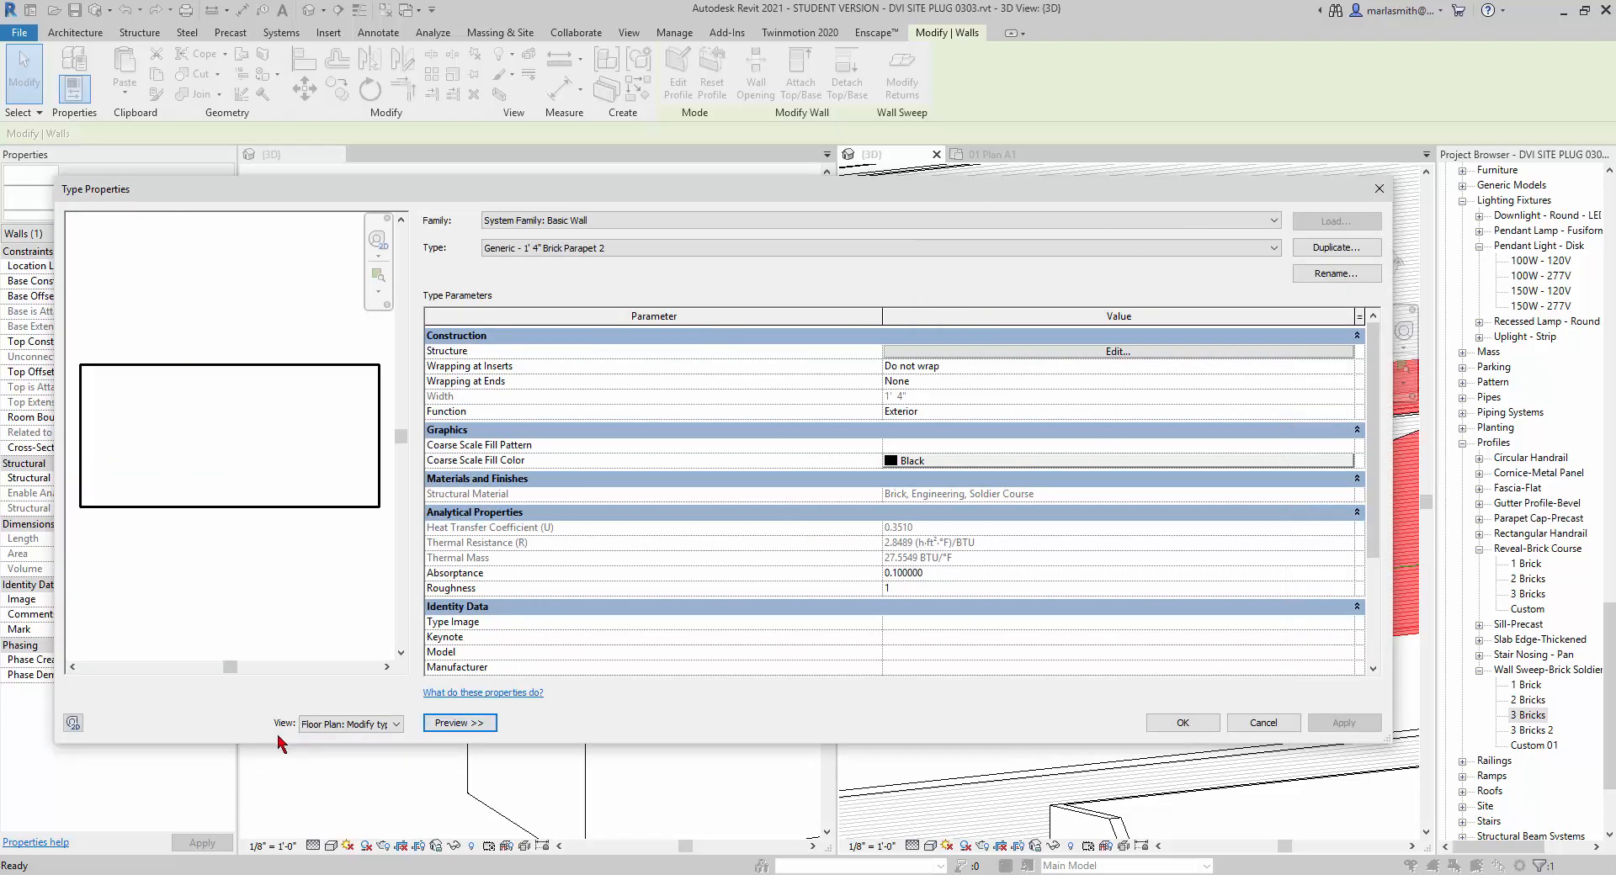
left_click(370, 725)
left_click(368, 751)
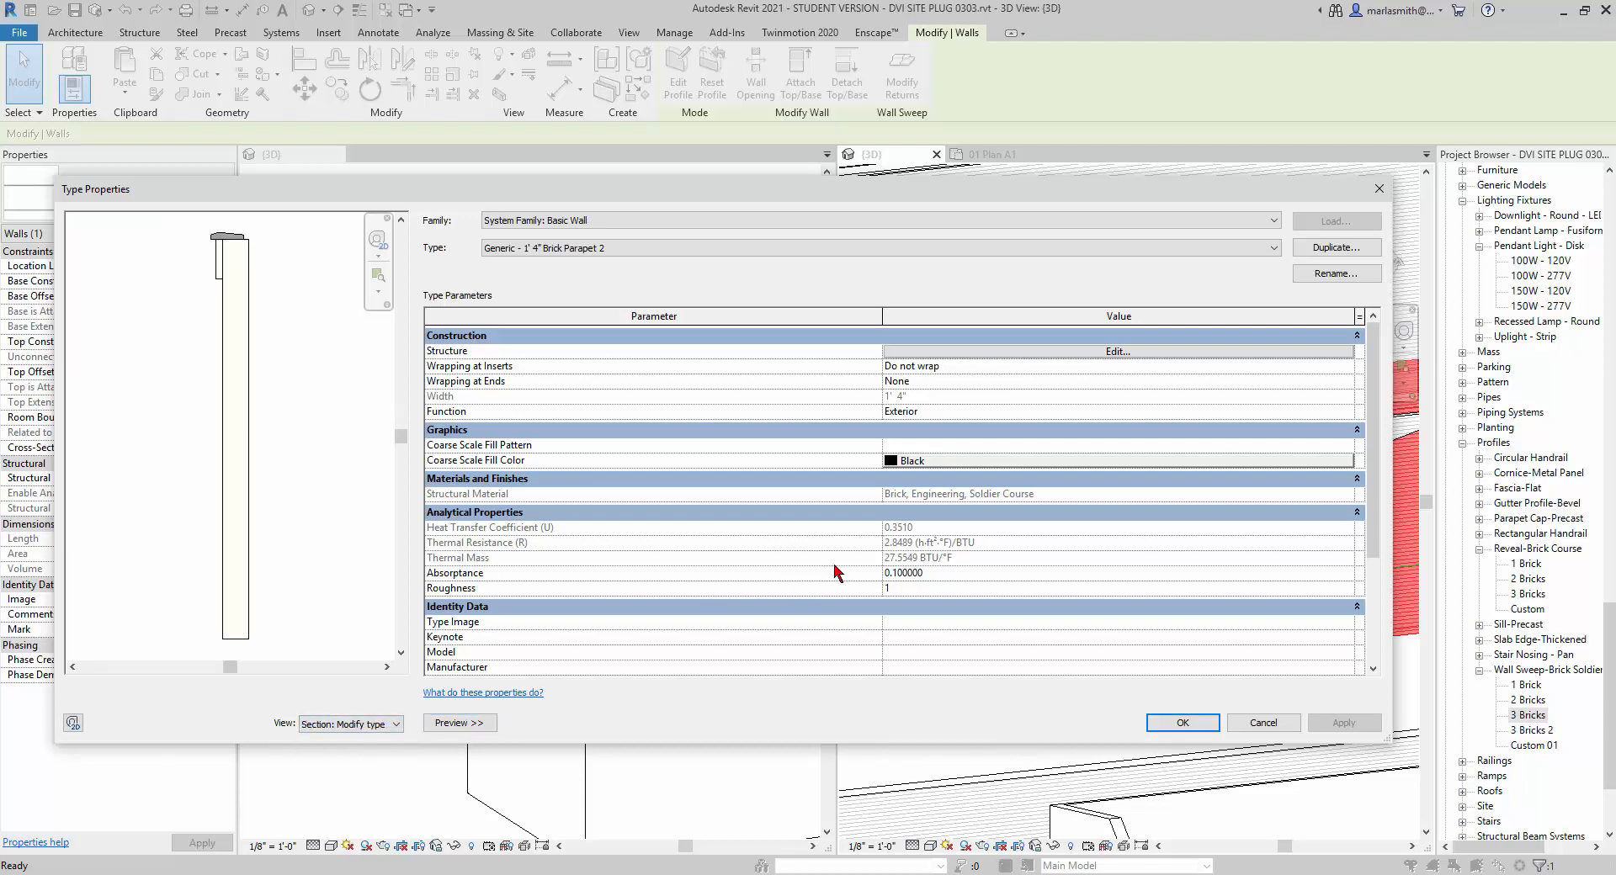
In the wall type's structure, change the soldier course sweep's profile to Wall Sweep-Brick Soldier Course : 3 Bricks 2.
left_click(1117, 352)
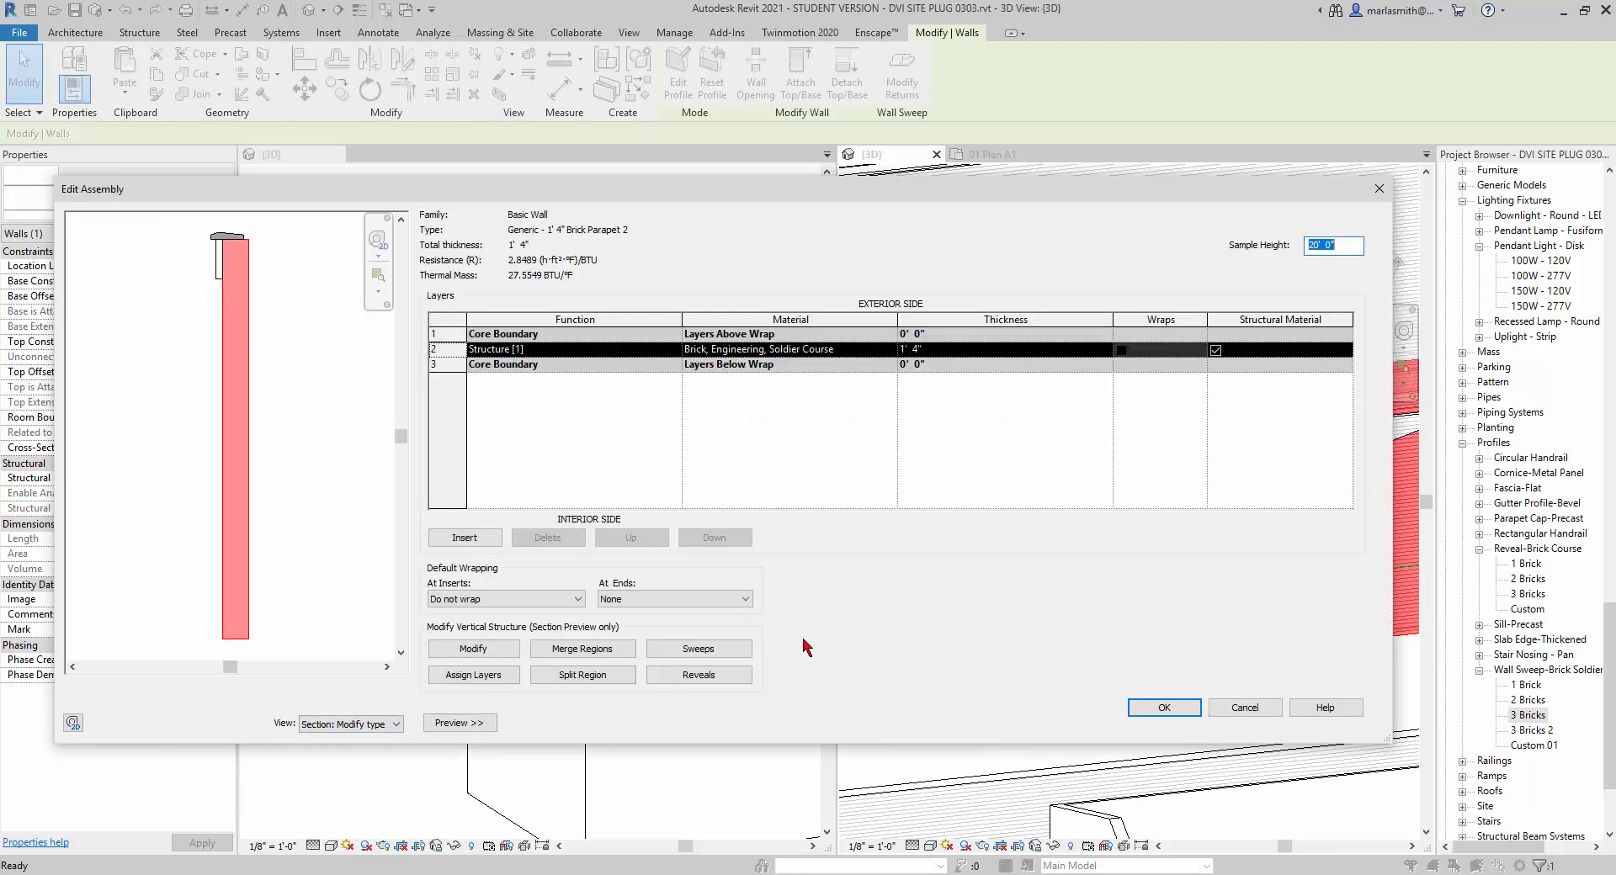
left_click(698, 649)
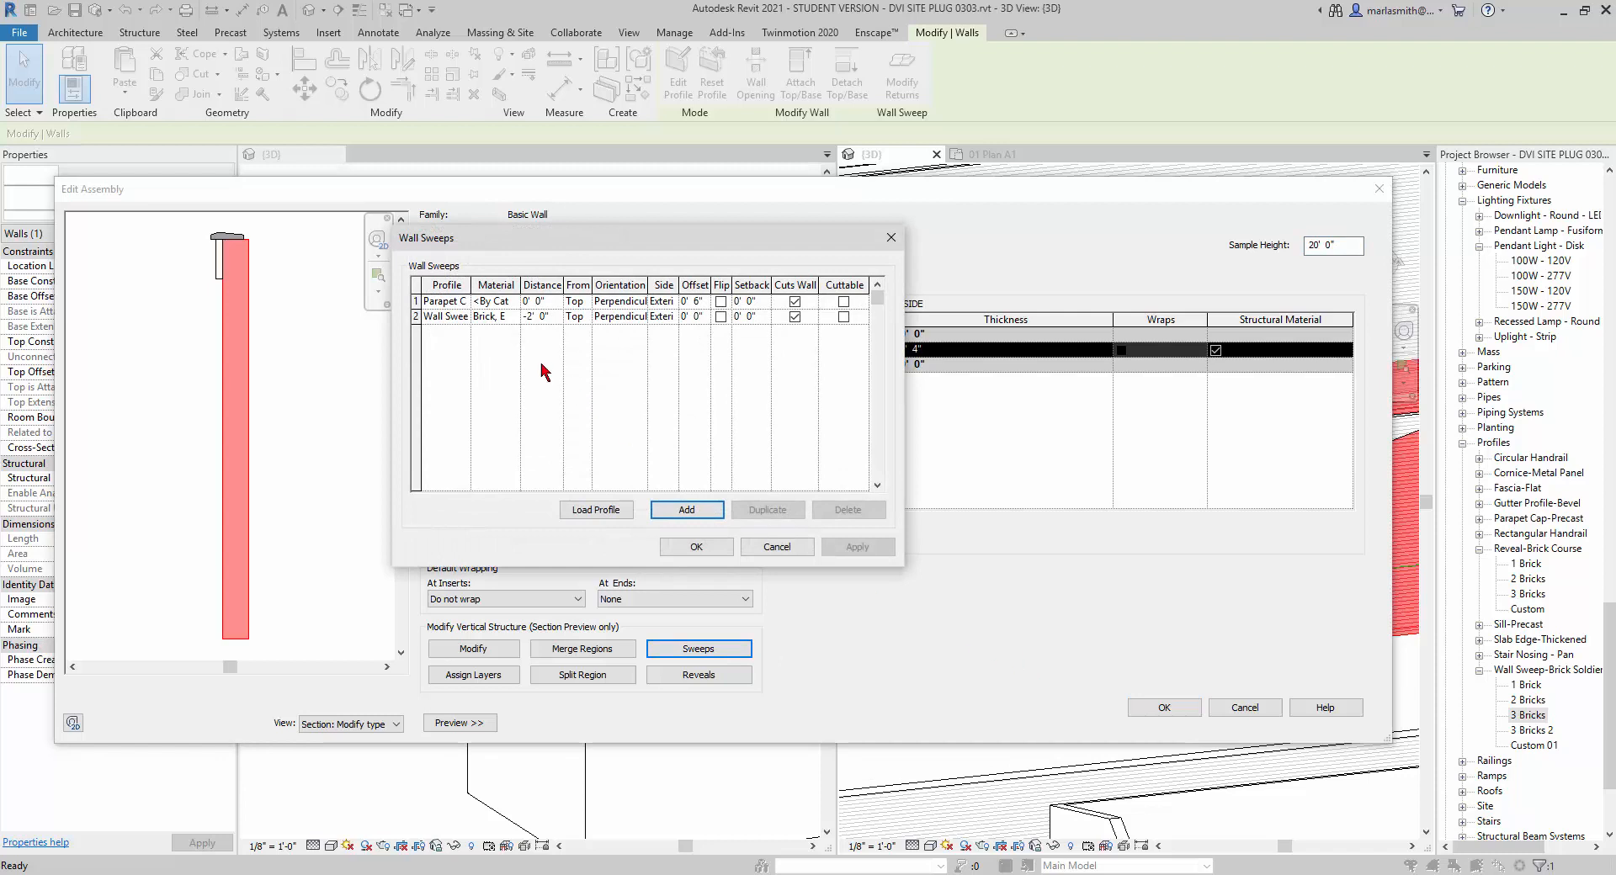
left_click_drag(490, 281, 579, 292)
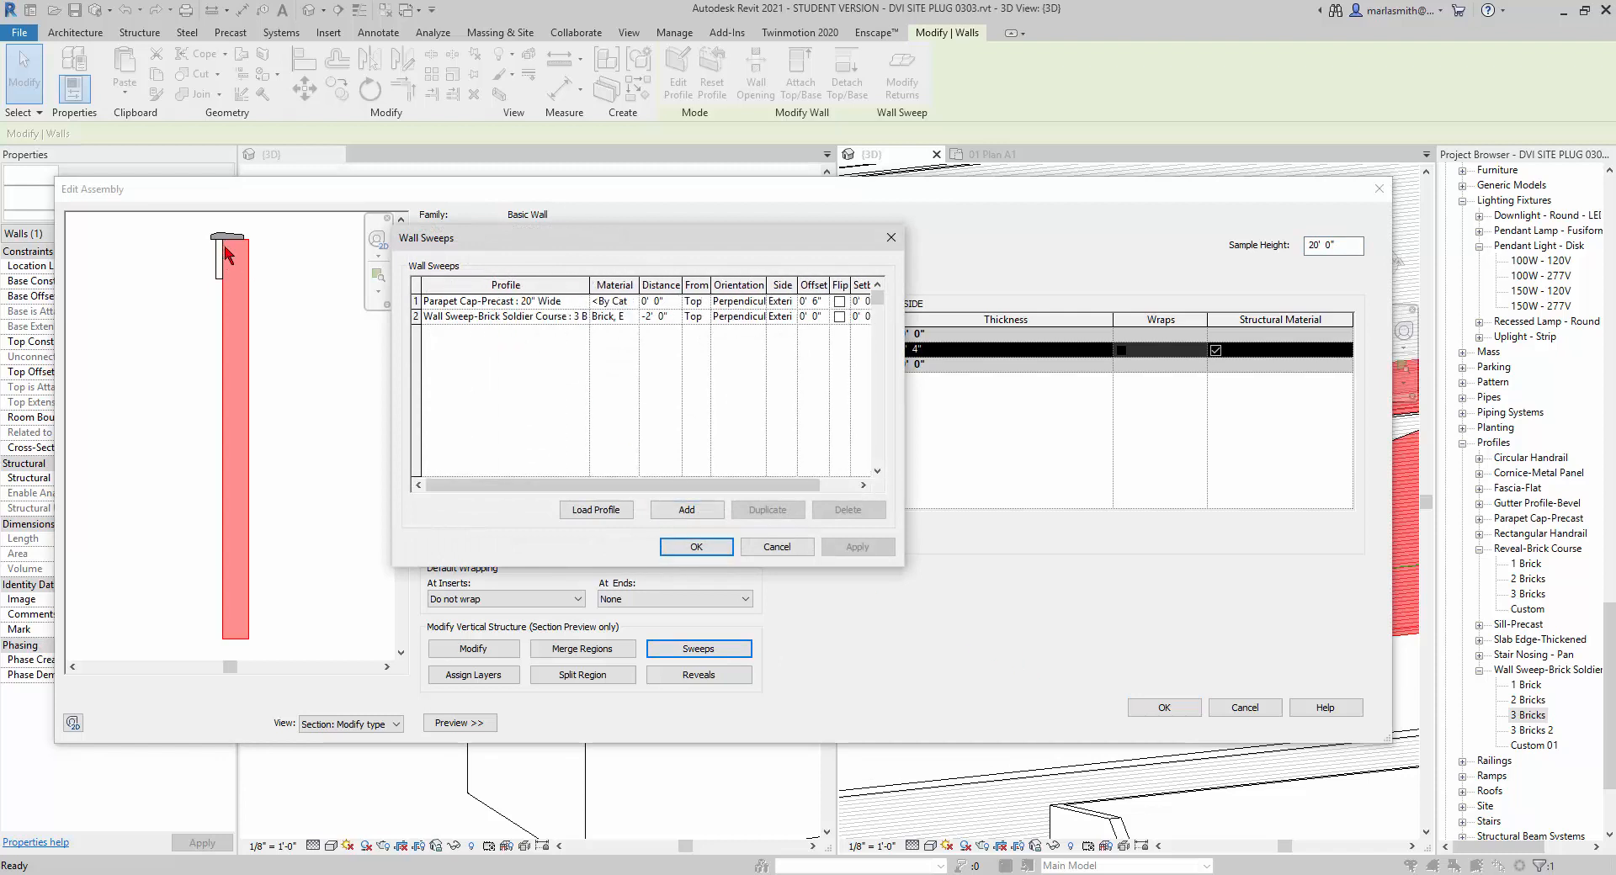
left_click(583, 320)
left_click(581, 318)
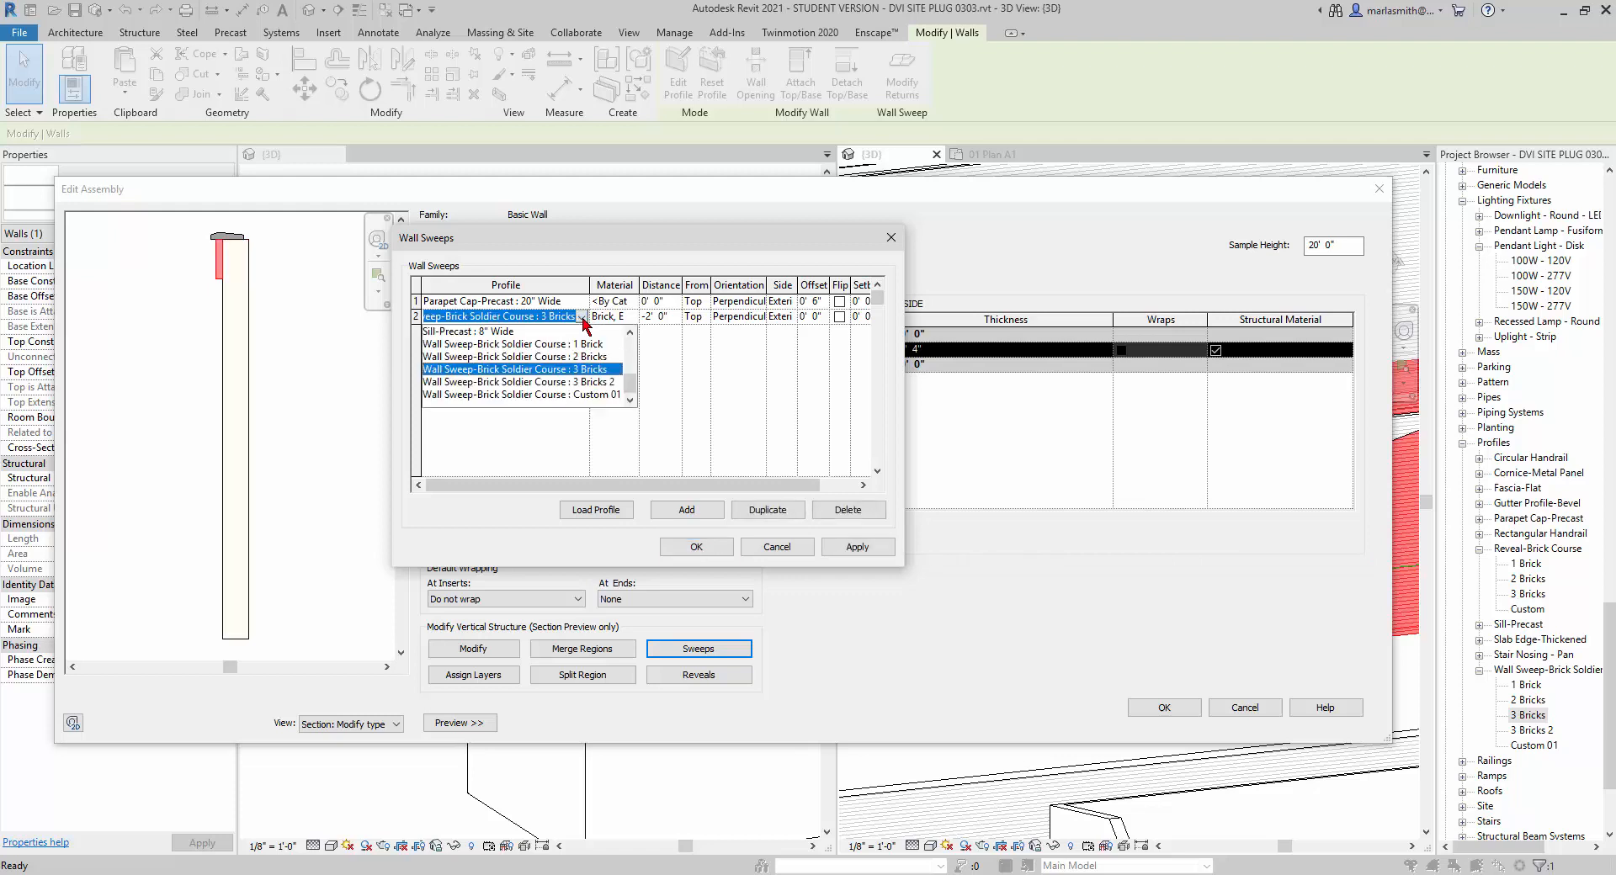
left_click(578, 383)
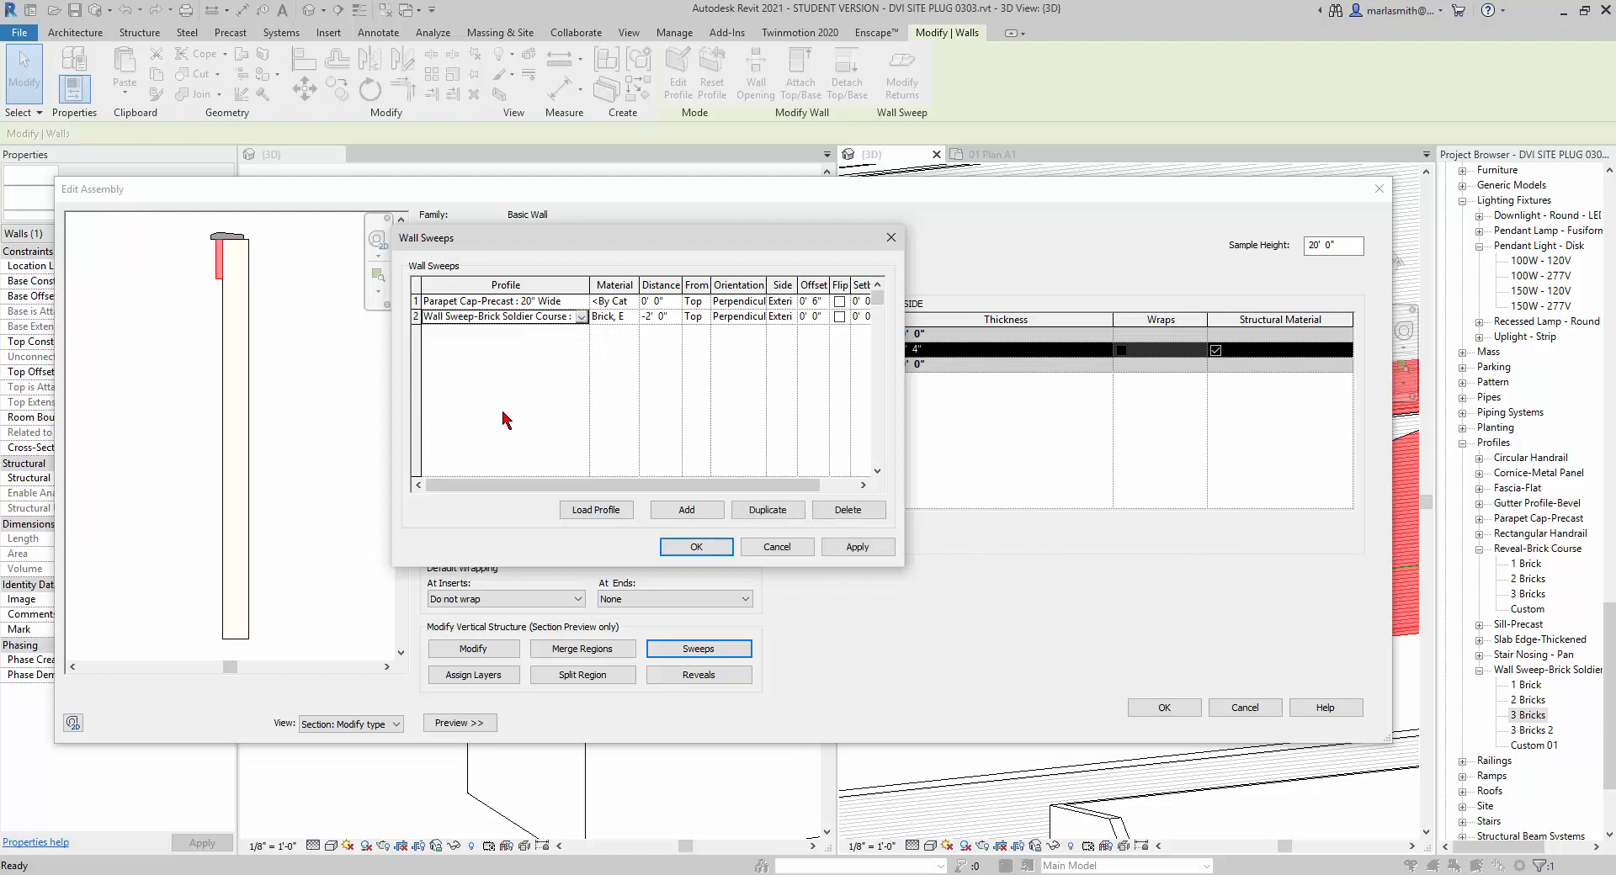
Set the soldier course sweep's distance from the wall top to -4' 0" and apply the edited type to the parapet wall.
left_click(653, 316)
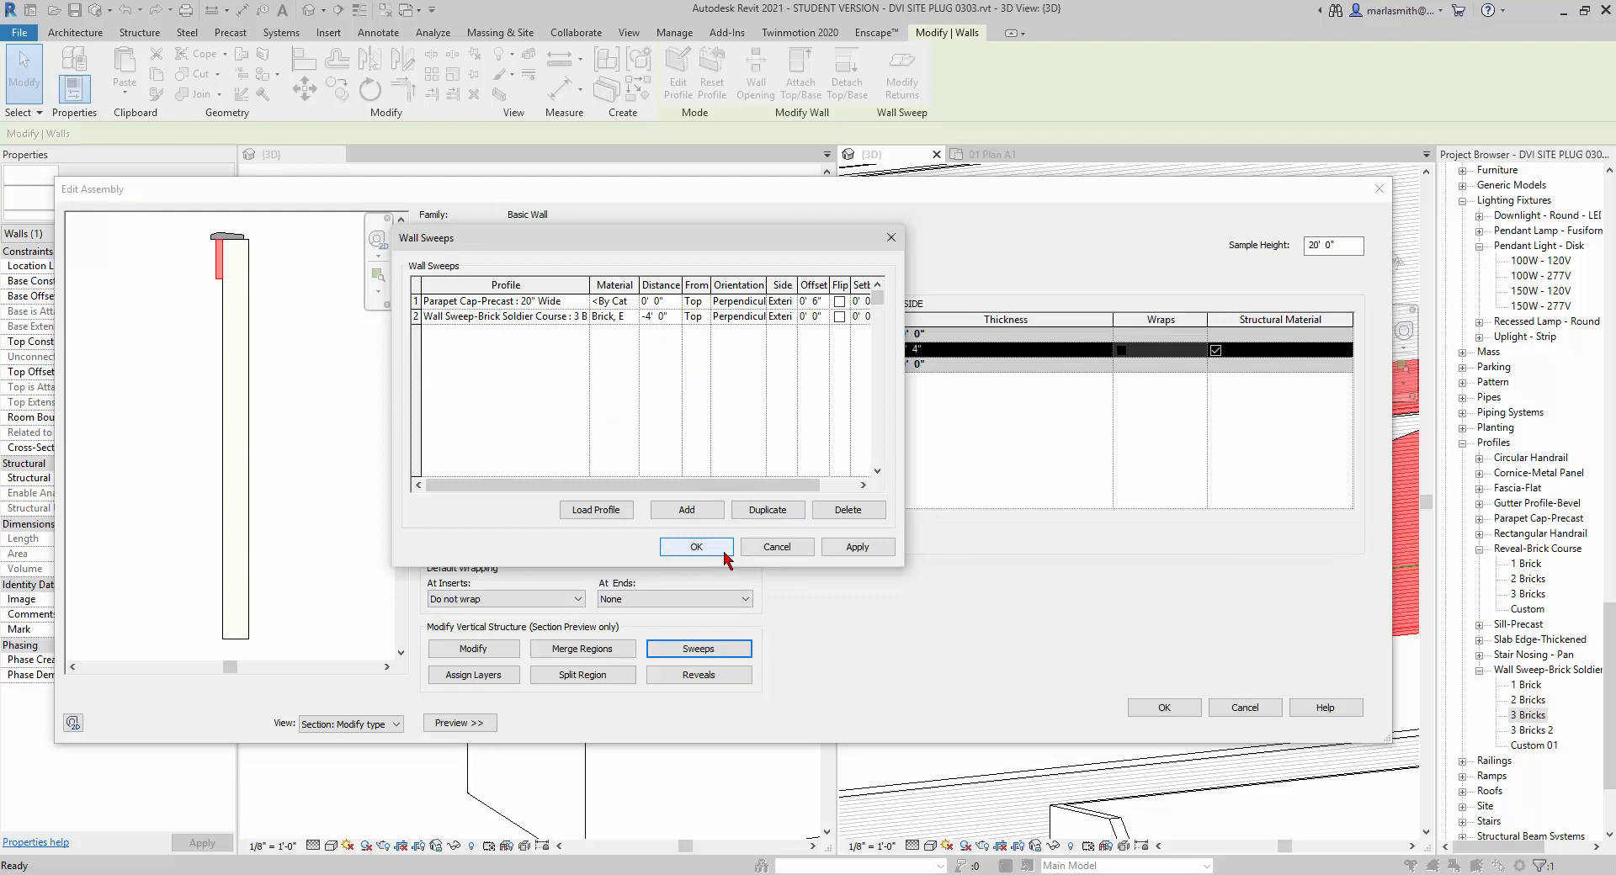
left_click(863, 549)
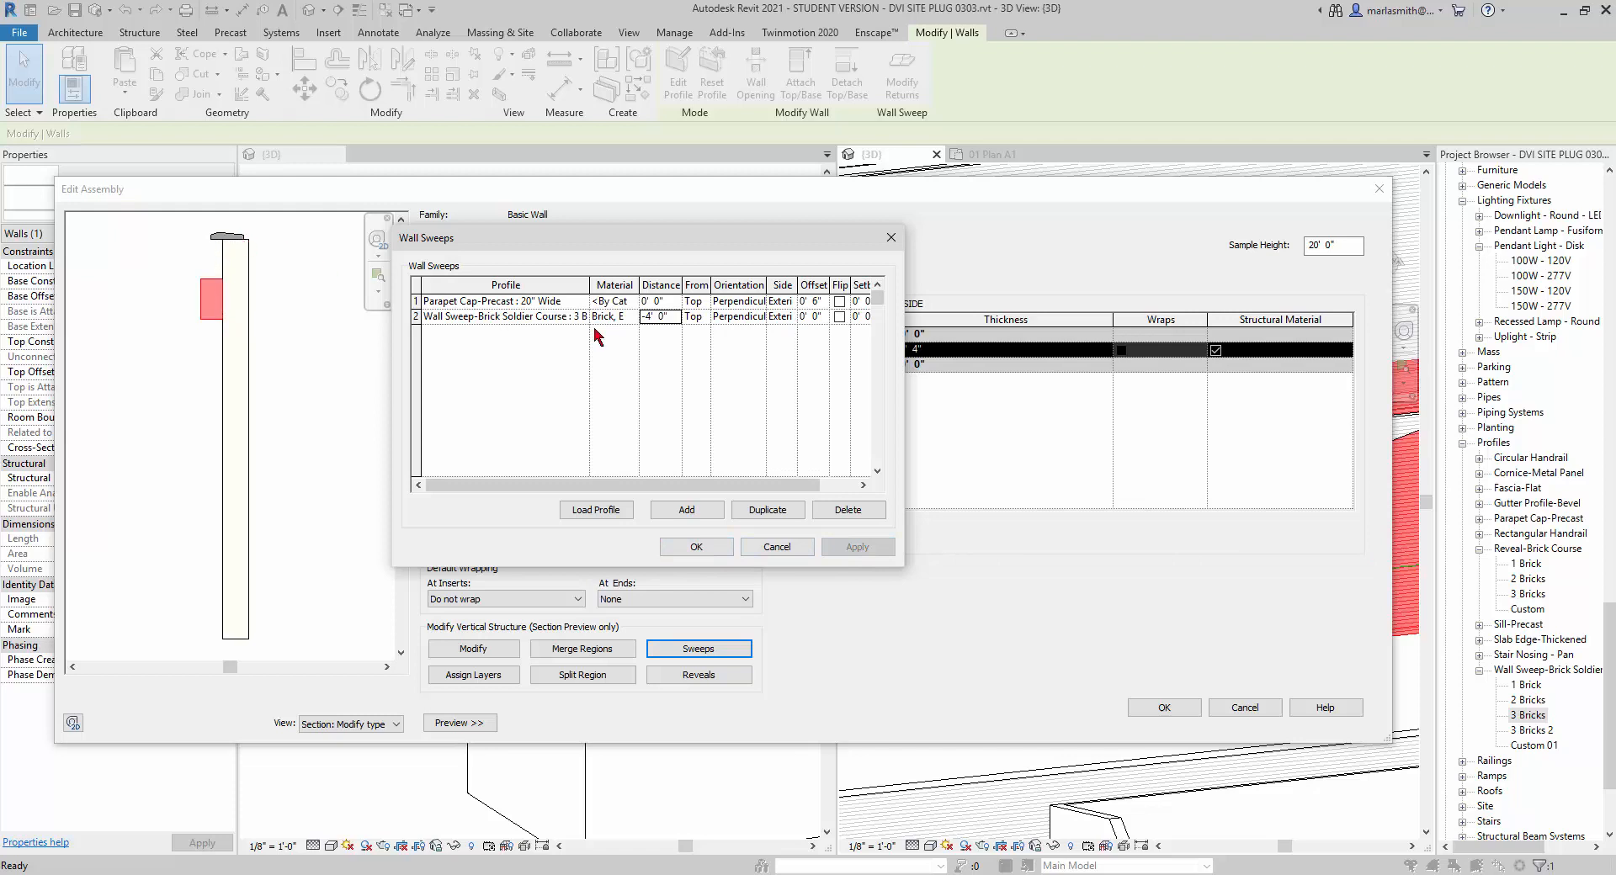
left_click(695, 547)
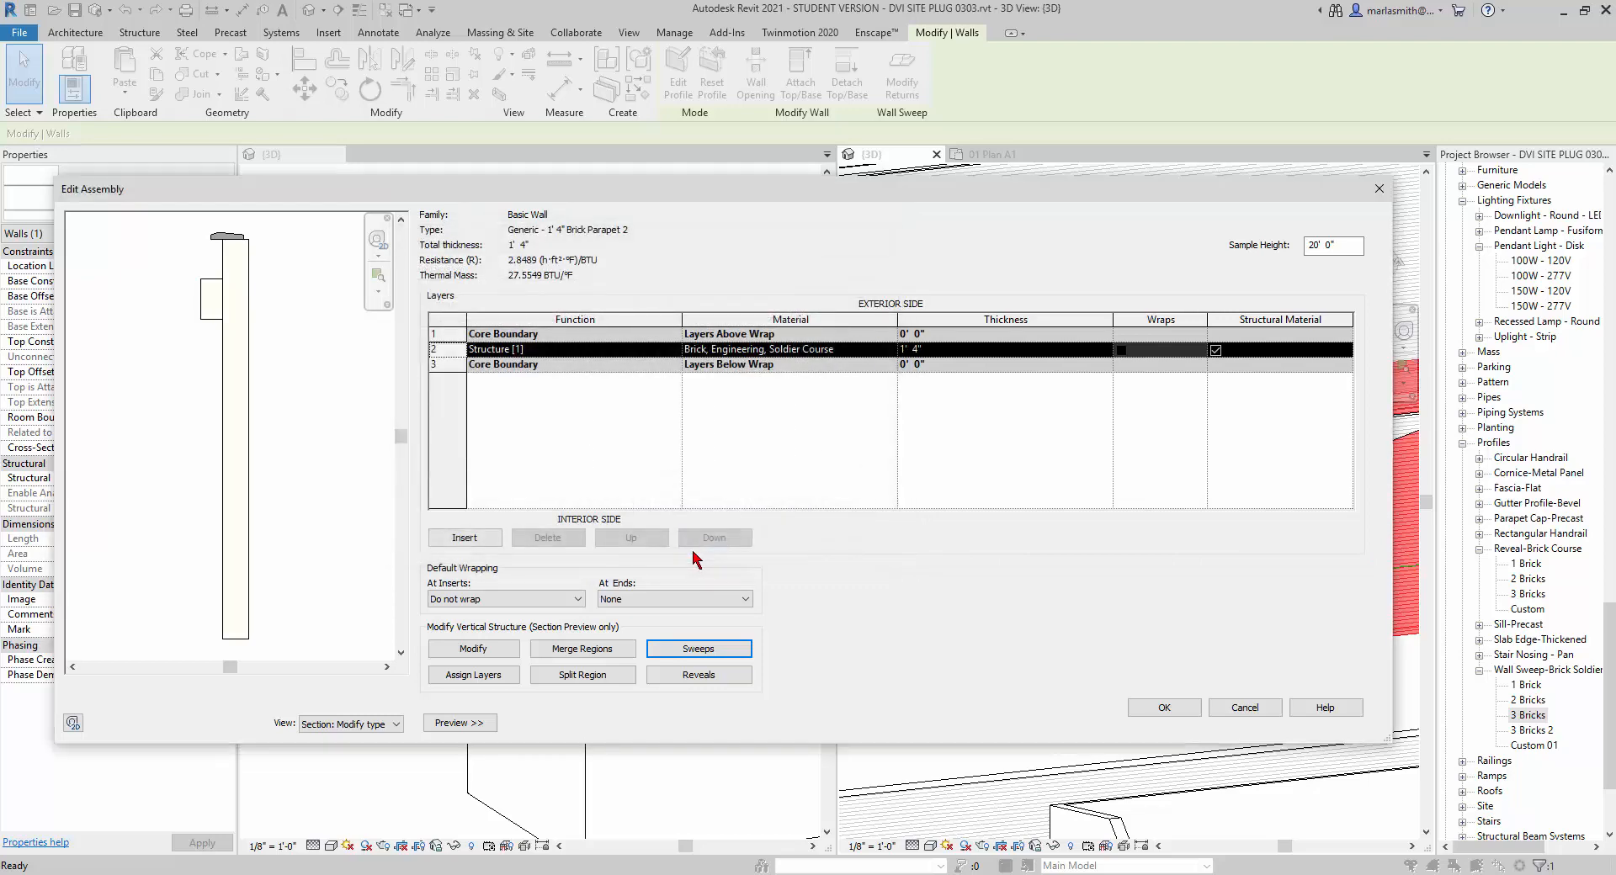
left_click(1181, 716)
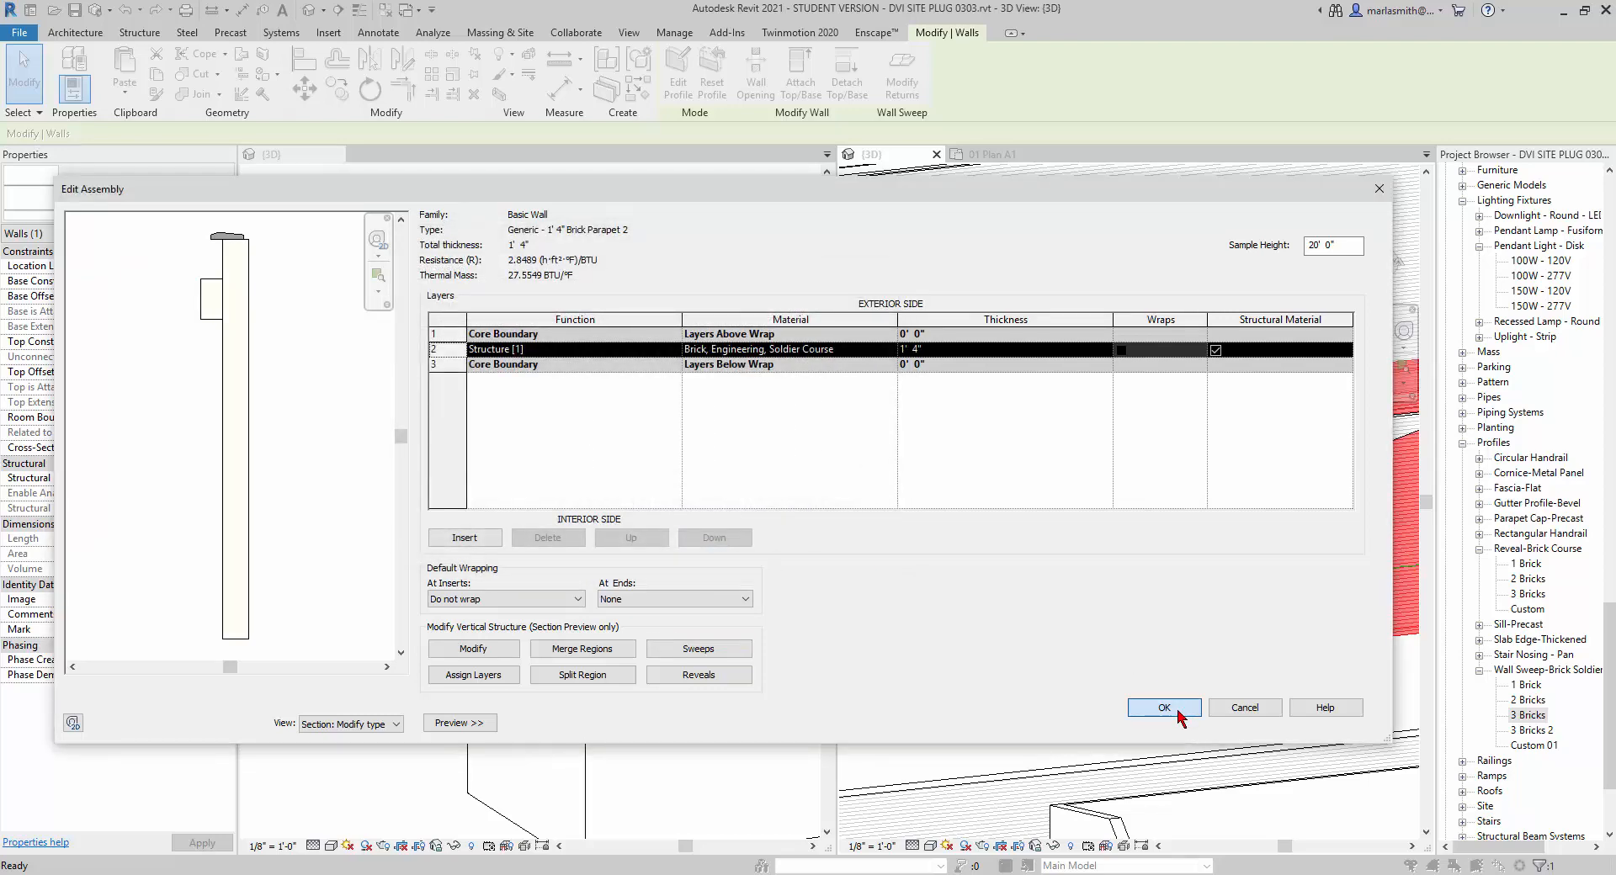
left_click(1178, 725)
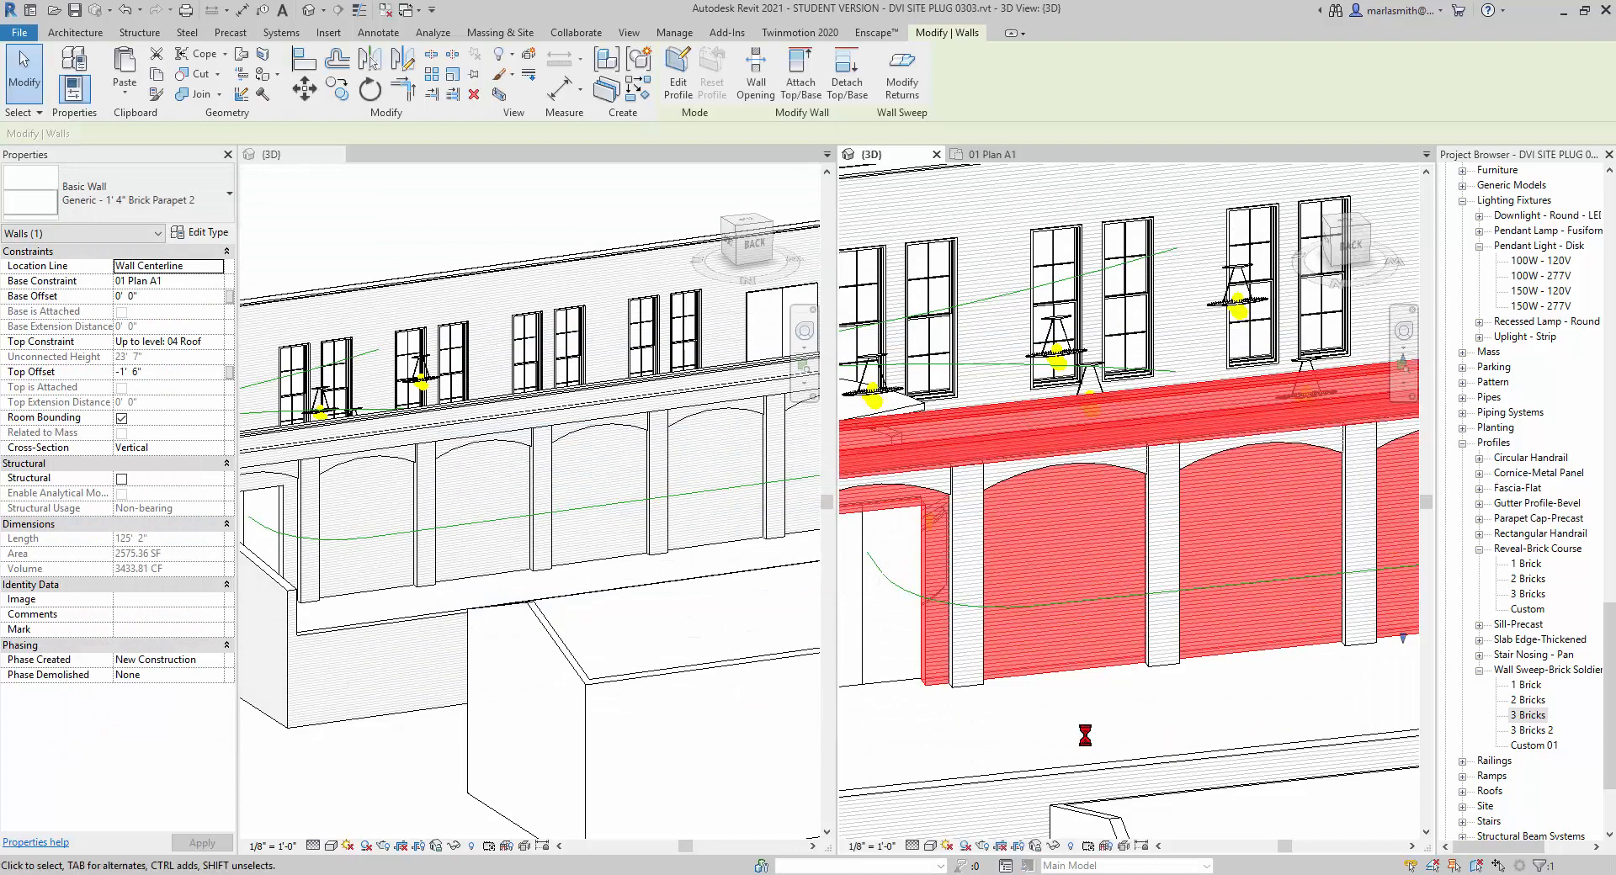
left_click(1085, 736)
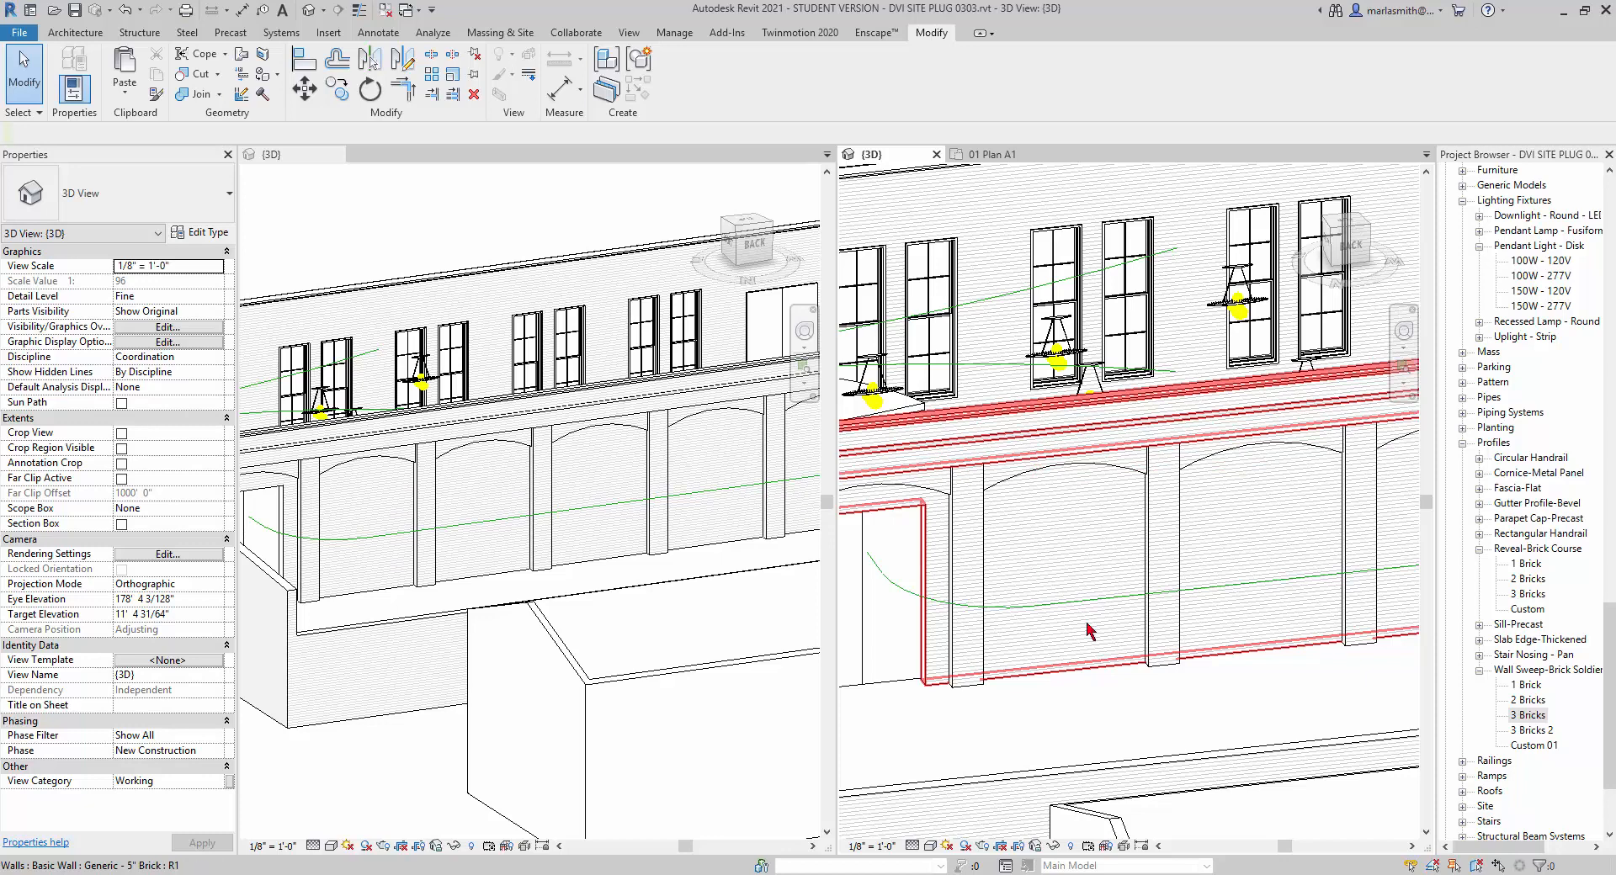
Display the 0303 model's 3D view in the Realistic visual style and switch to the 0504 Arches 3D view.
left_click(930, 846)
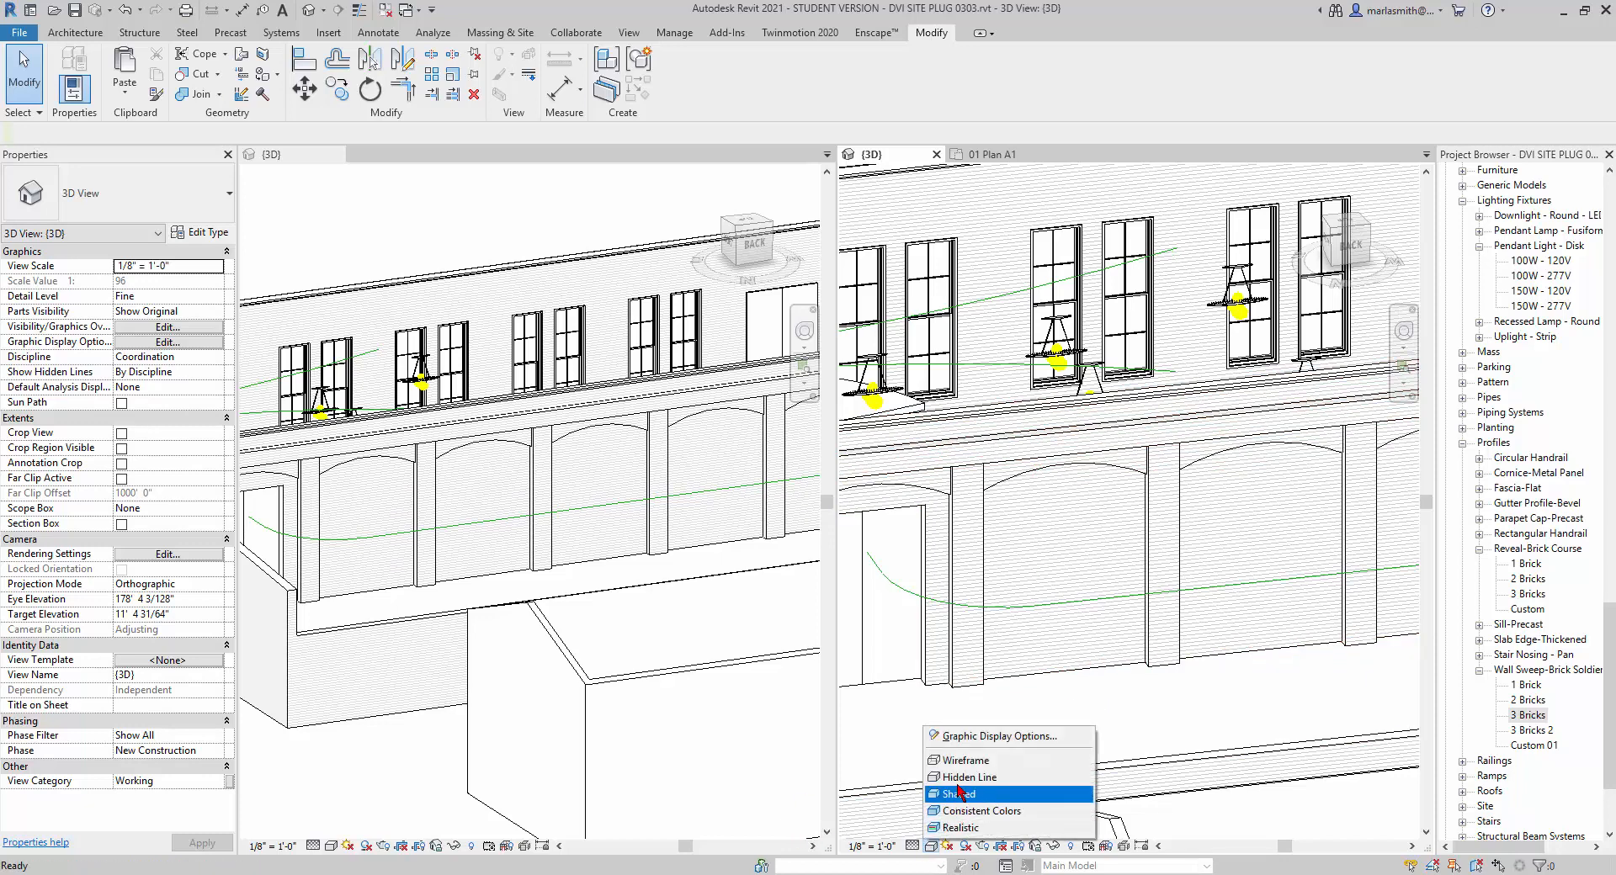
left_click(959, 828)
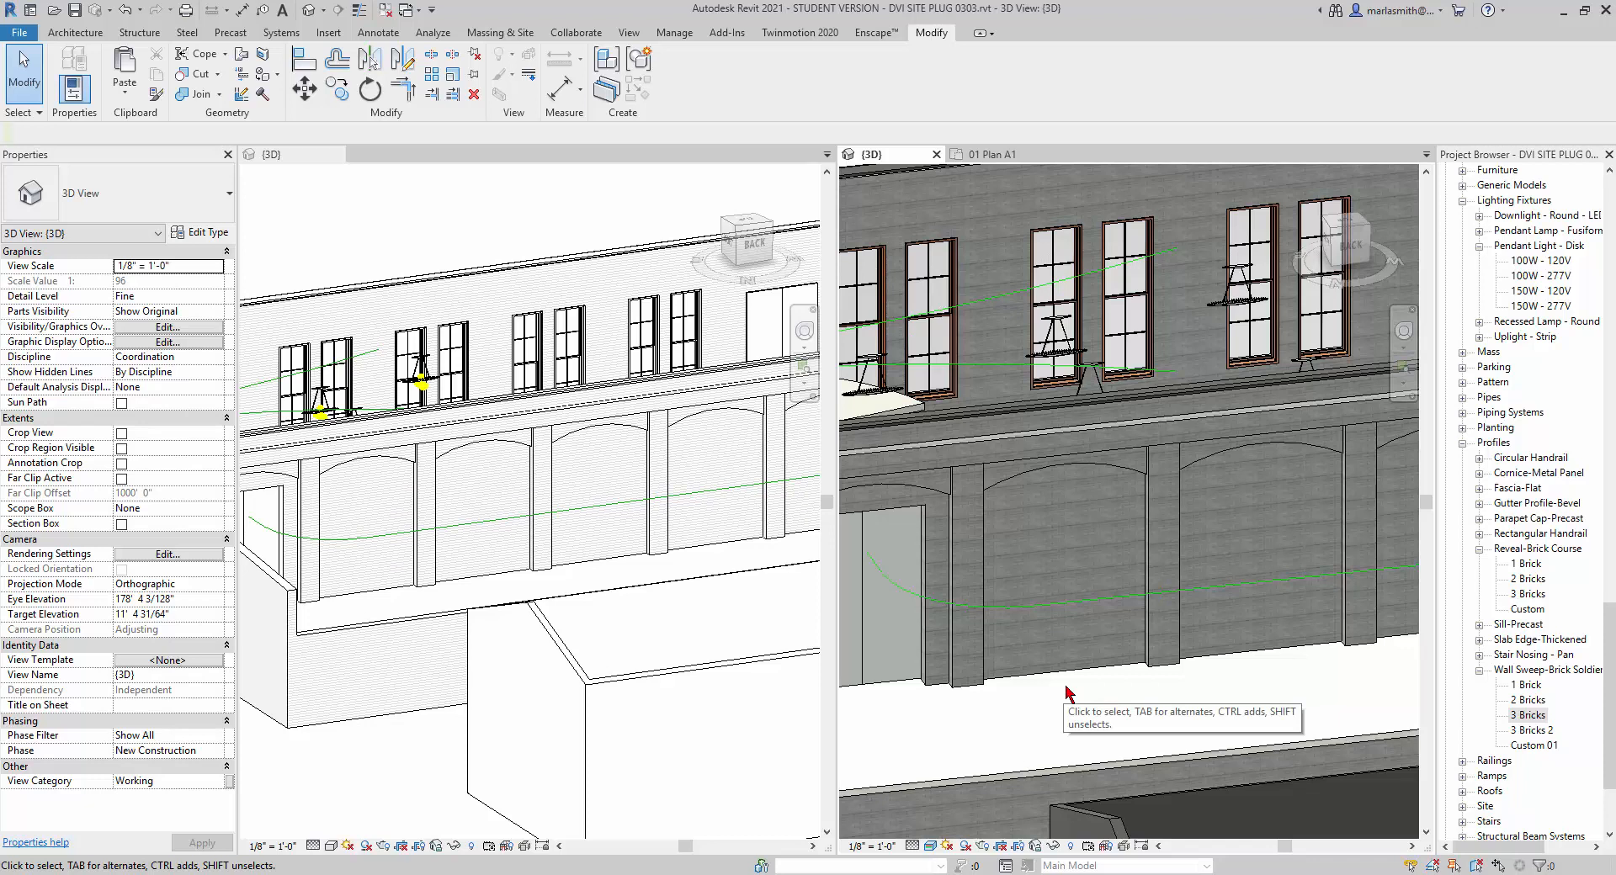
left_click(411, 224)
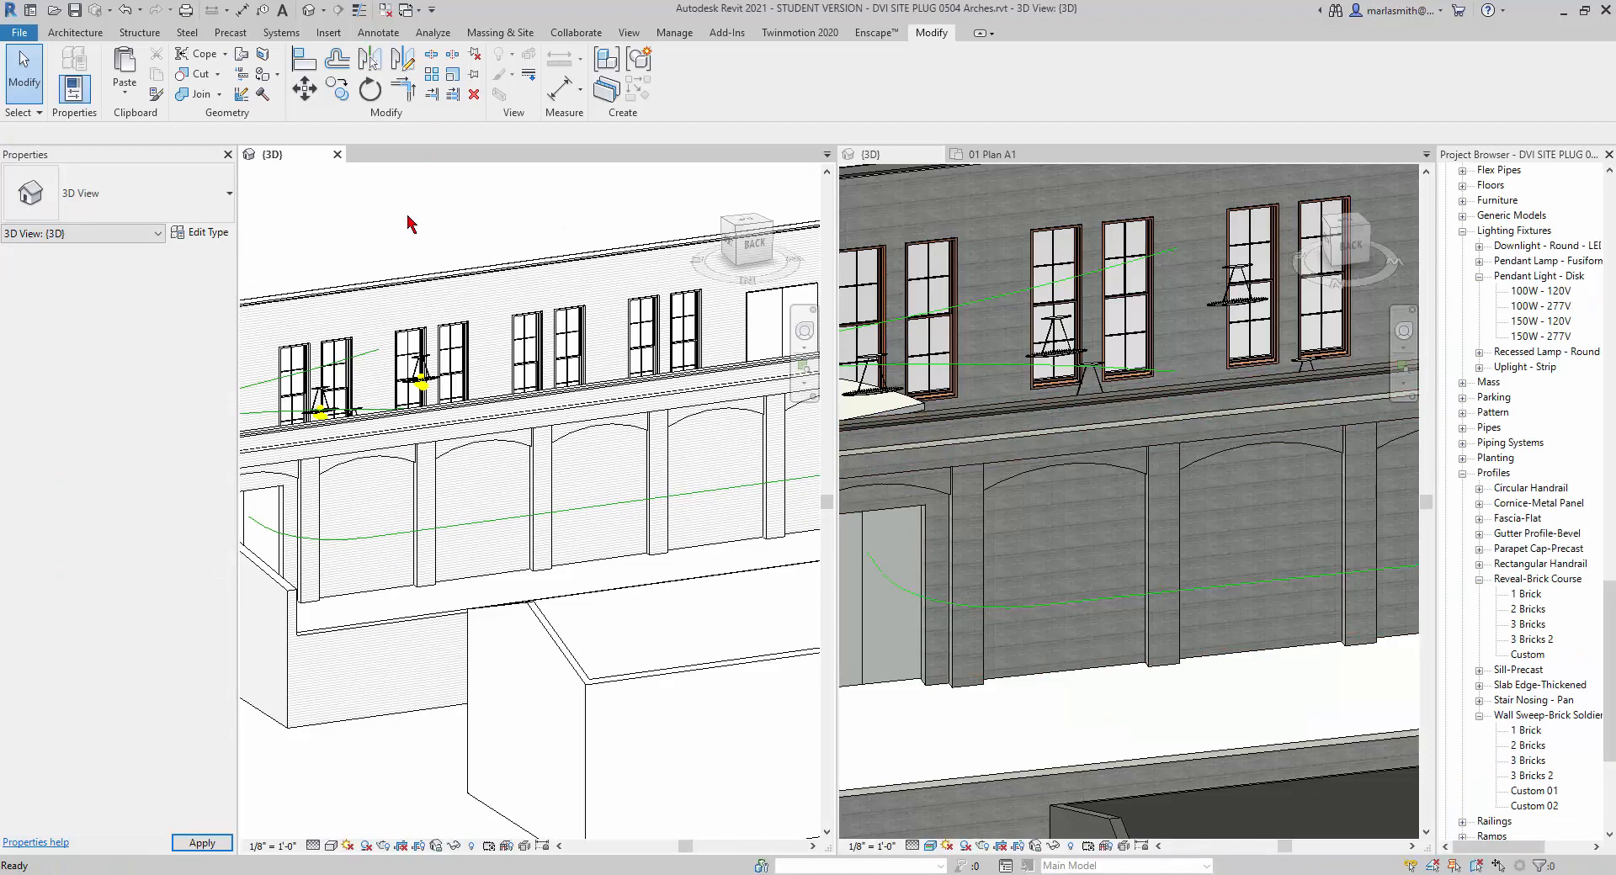